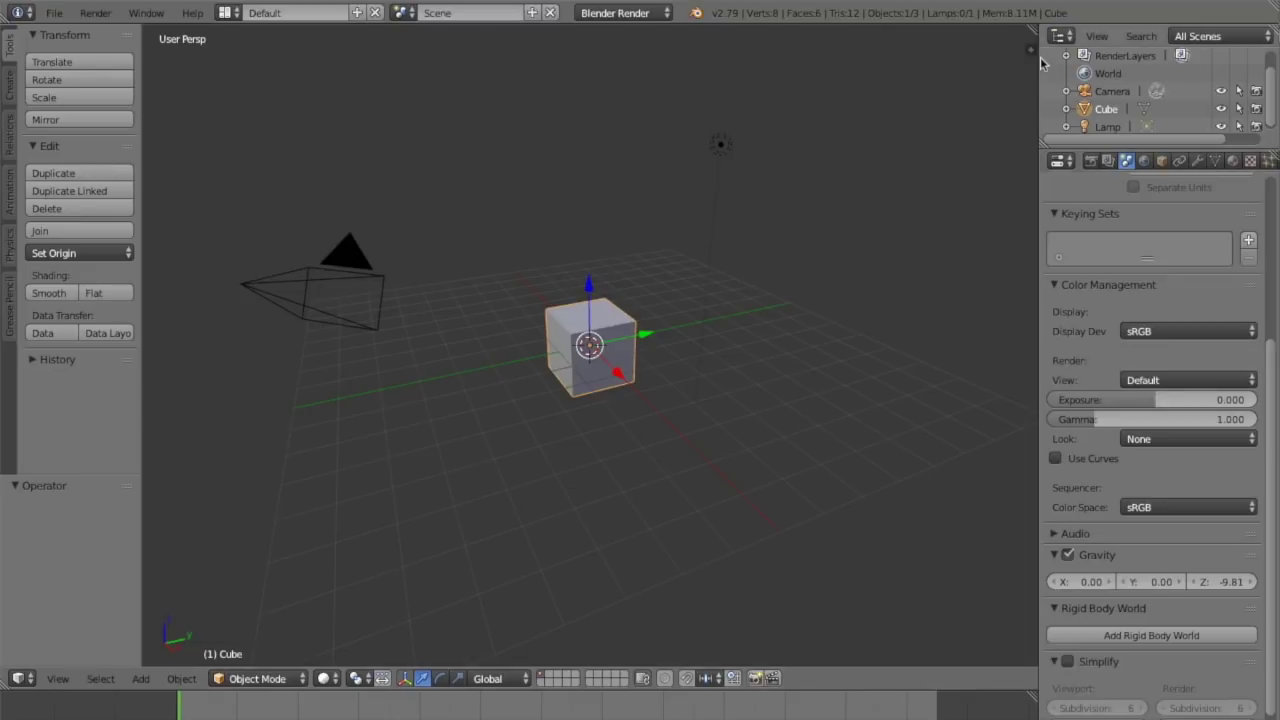
- Set the cube's texture type to Image or Movie and briefly view the file browser for opening an image
click(1249, 162)
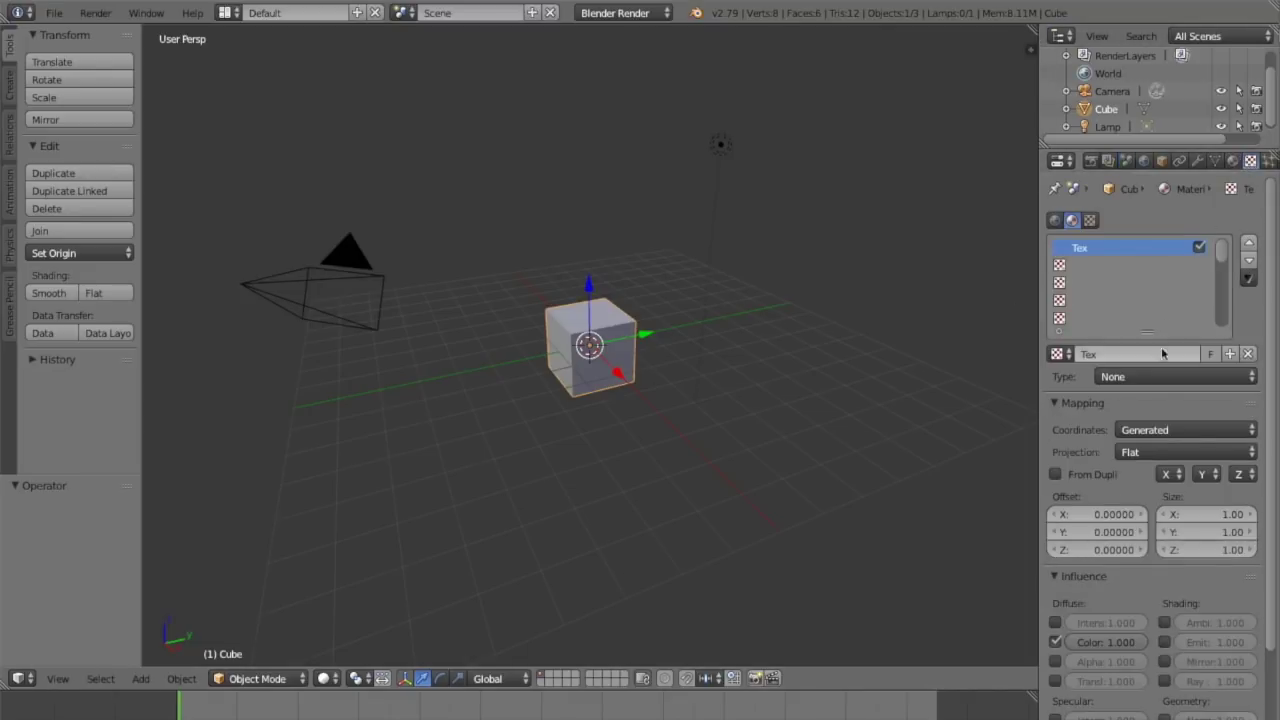
click(1155, 376)
click(1152, 258)
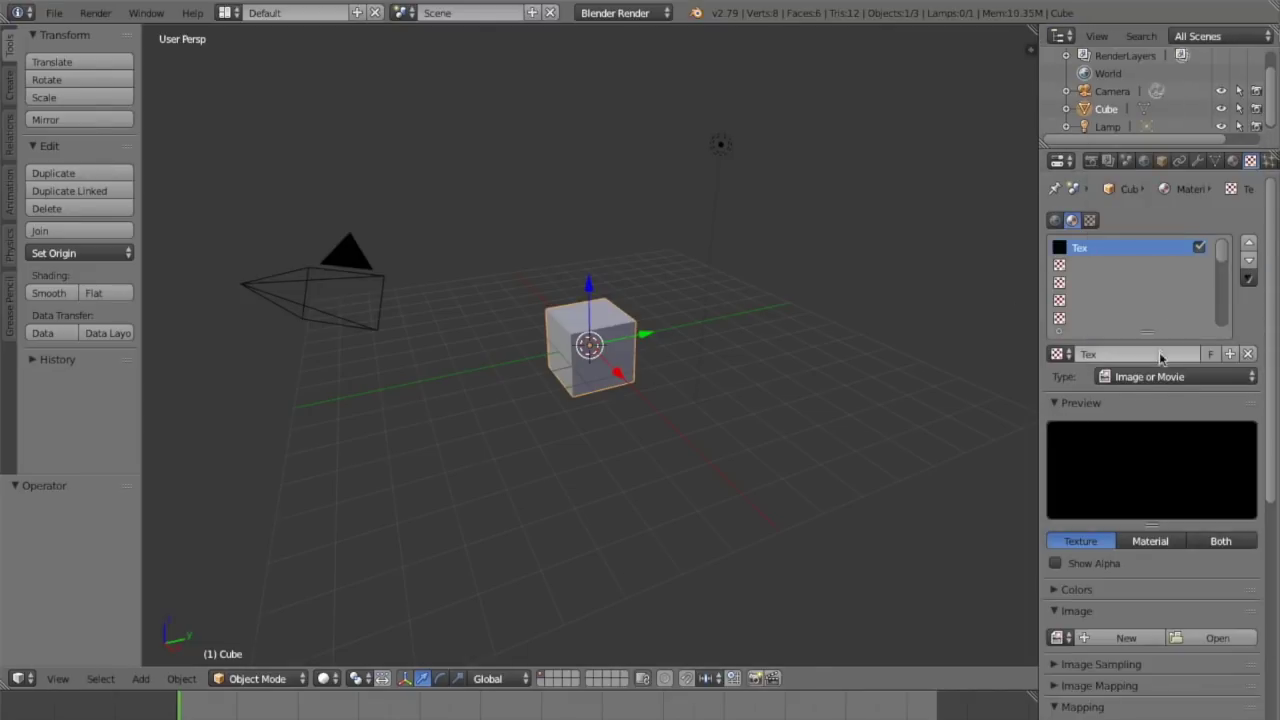
click(1210, 496)
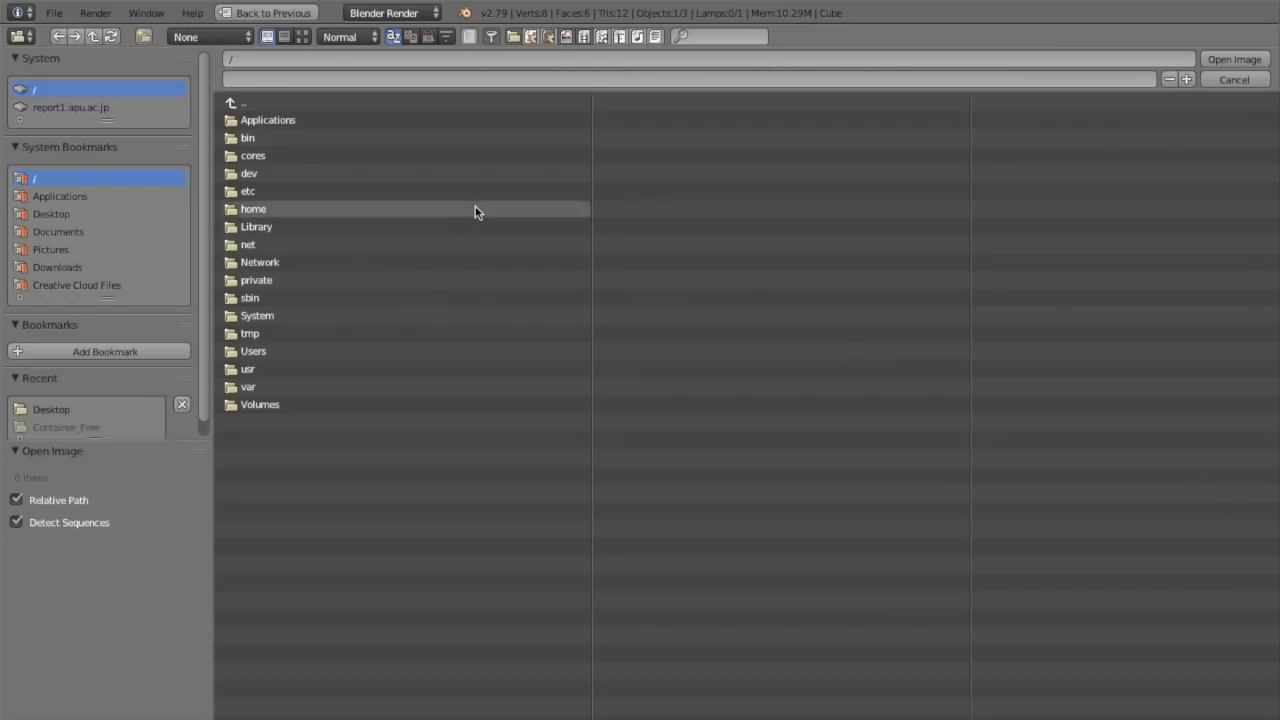
key(Escape)
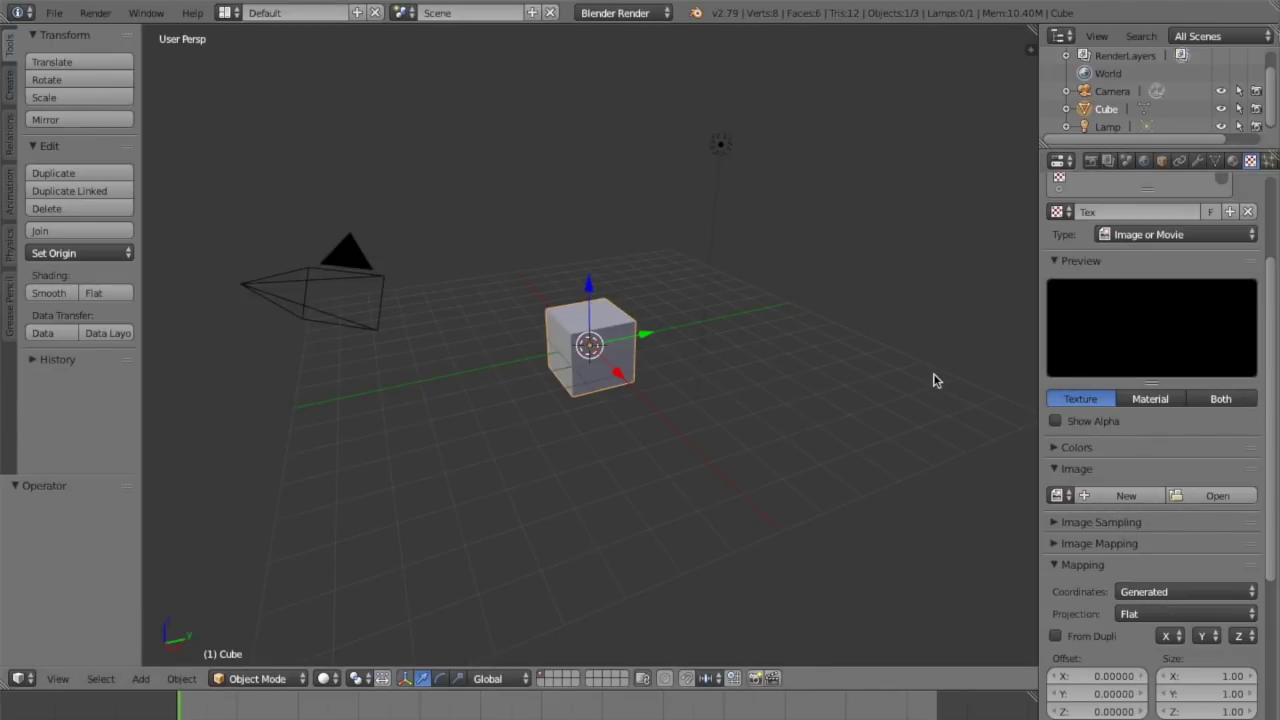
- Switch to Photoshop and fill the blank canvas's background with dark grey at 17% brightness
key(ctrl+Up)
click(1103, 247)
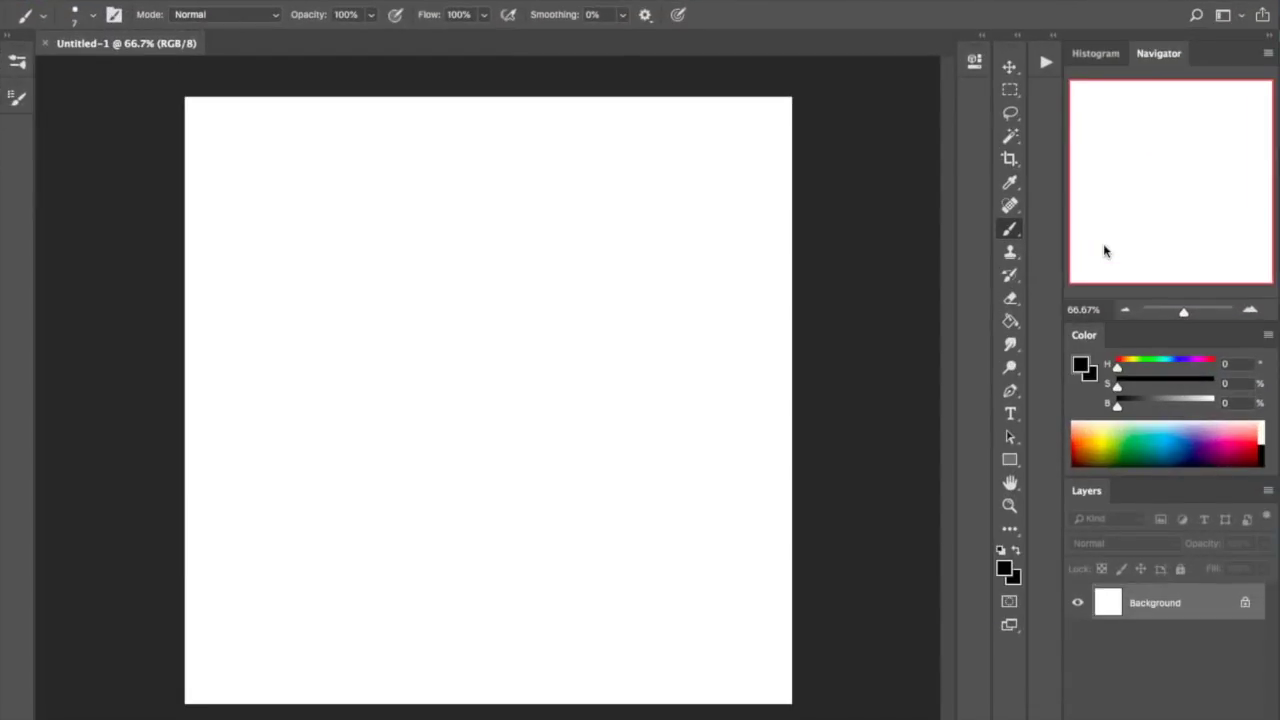
mouse_move(1118, 405)
mouse_down()
mouse_move(1192, 408)
mouse_move(1133, 411)
mouse_up()
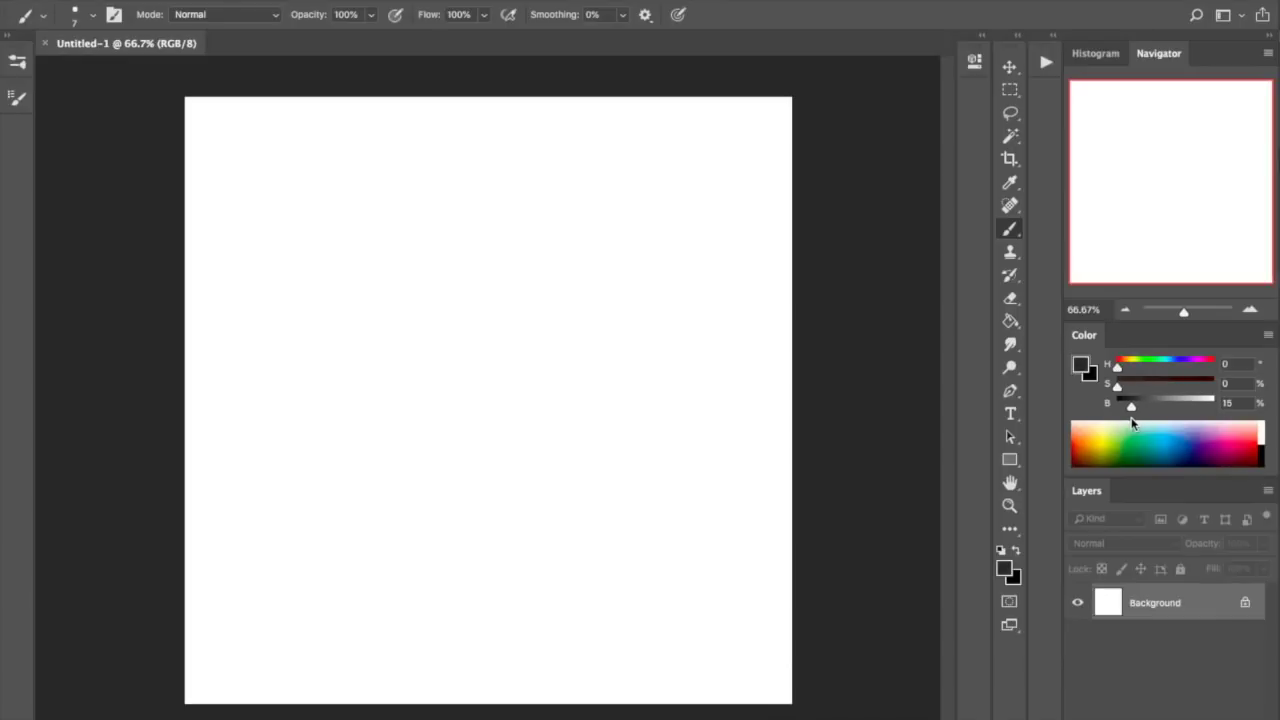
key(g)
click(560, 405)
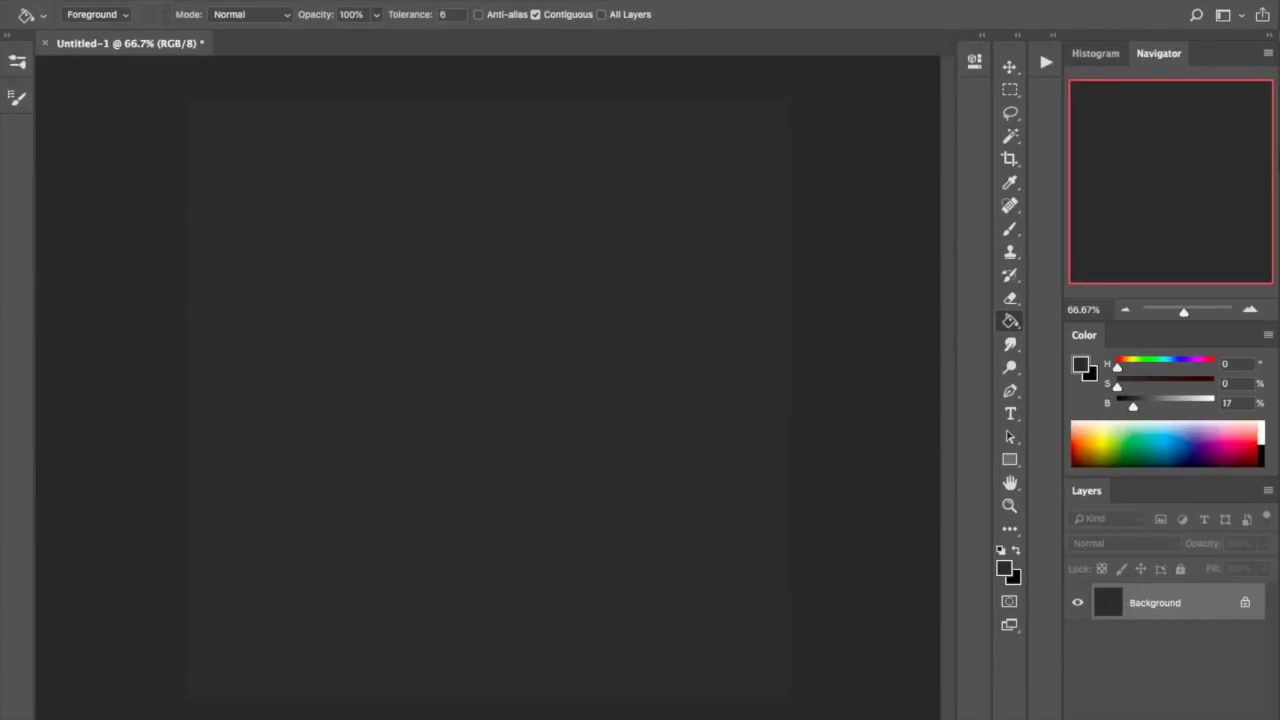
- Add a new layer above the background and set the brush colour to white
key(ctrl+shift+alt+n)
key(b)
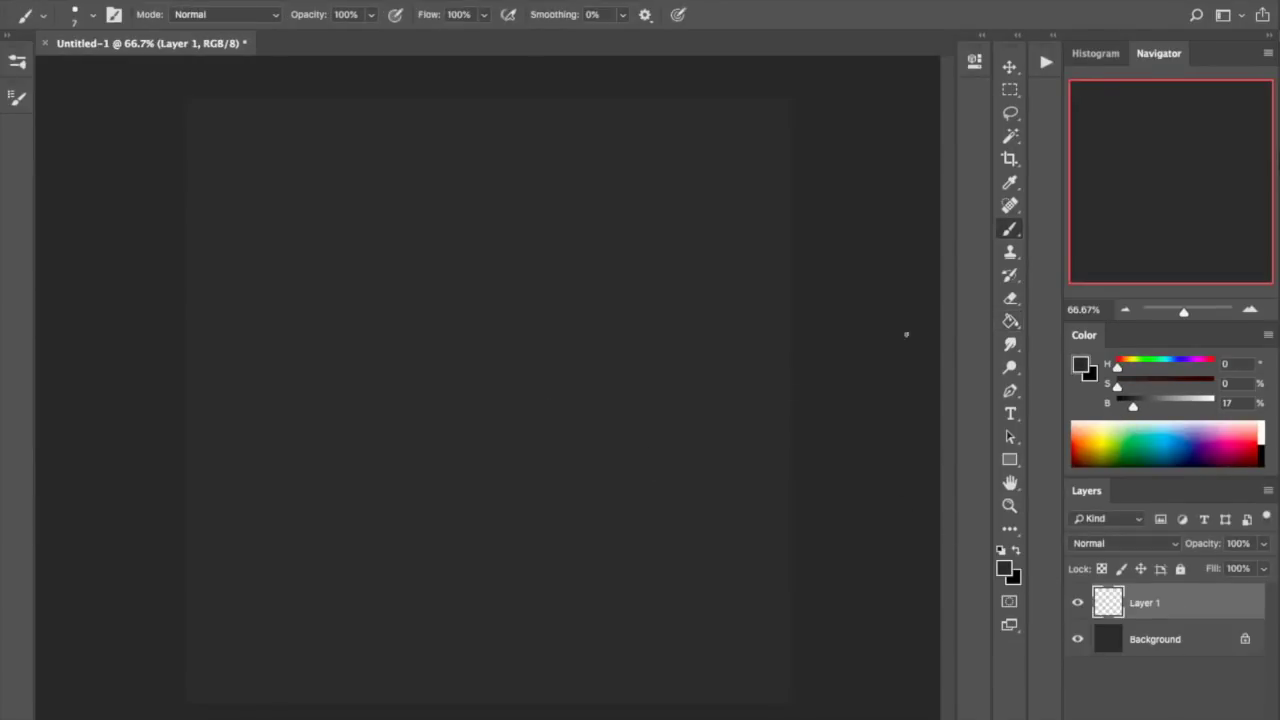
click(1218, 402)
mouse_move(314, 260)
mouse_down()
mouse_move(360, 277)
mouse_move(438, 252)
mouse_up()
key(ctrl+z)
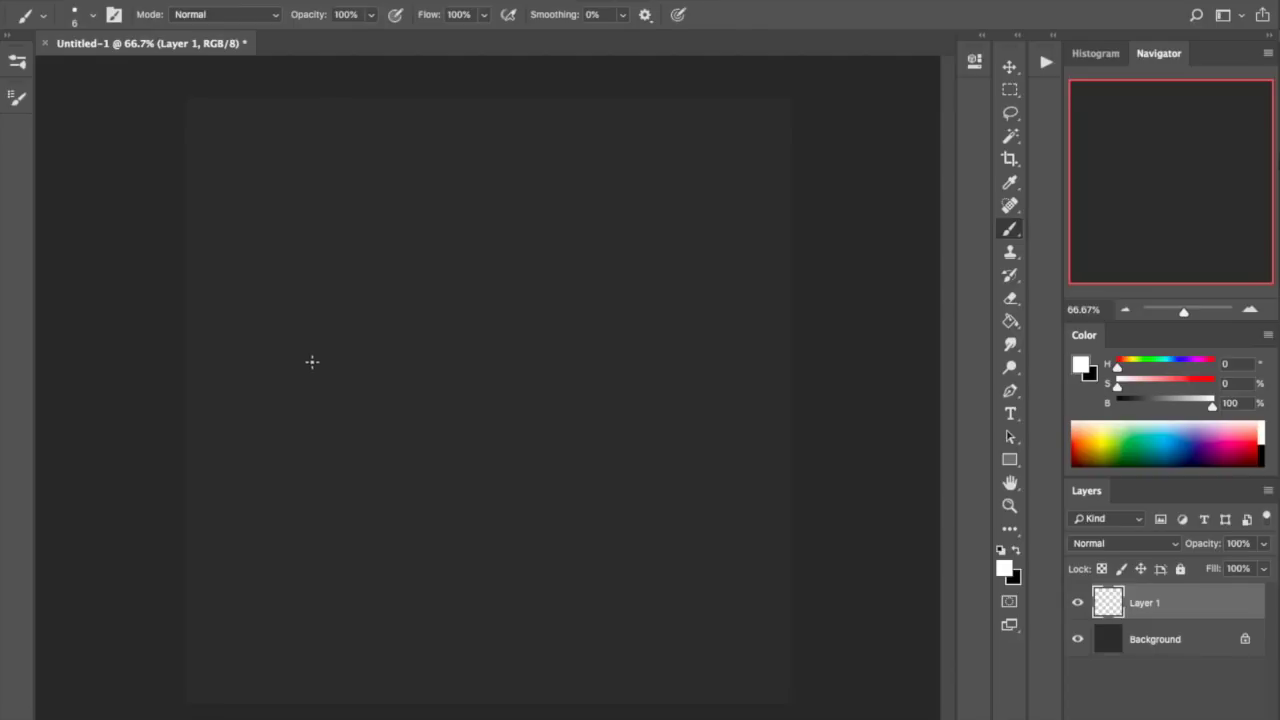
- Draw a vertical and a horizontal graph axis meeting at a lower-left origin, each ending in an arrowhead
shift+drag(330, 222, 315, 495)
mouse_move(325, 228)
mouse_down()
mouse_move(329, 217)
mouse_move(338, 232)
mouse_up()
shift+drag(330, 496, 622, 496)
drag(622, 496, 612, 502)
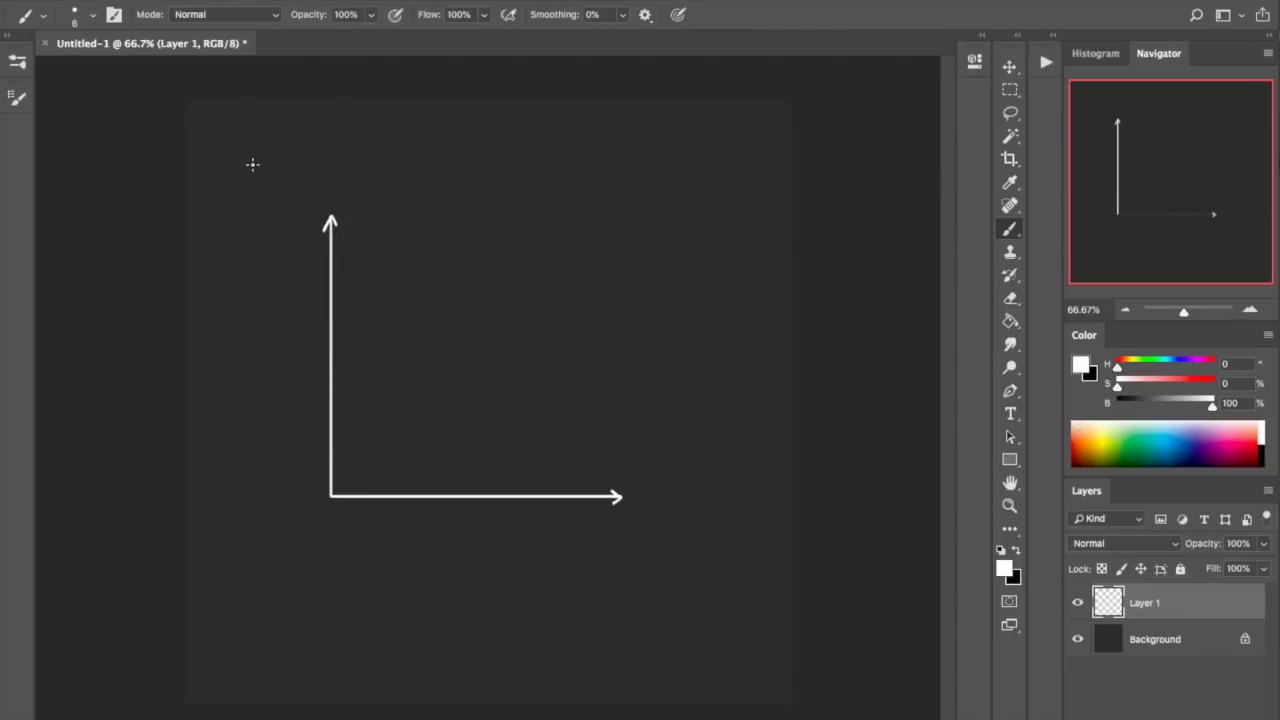
- Handwrite "Human P." above the vertical axis and "Data" below the end of the horizontal axis, with a tick near its arrowhead
mouse_move(250, 158)
mouse_down()
mouse_move(251, 182)
mouse_move(262, 179)
mouse_up()
mouse_move(251, 168)
mouse_down()
mouse_move(307, 167)
mouse_move(267, 188)
mouse_up()
click(281, 193)
mouse_move(614, 519)
mouse_down()
mouse_move(615, 541)
mouse_move(647, 540)
mouse_up()
click(632, 537)
drag(642, 530, 656, 533)
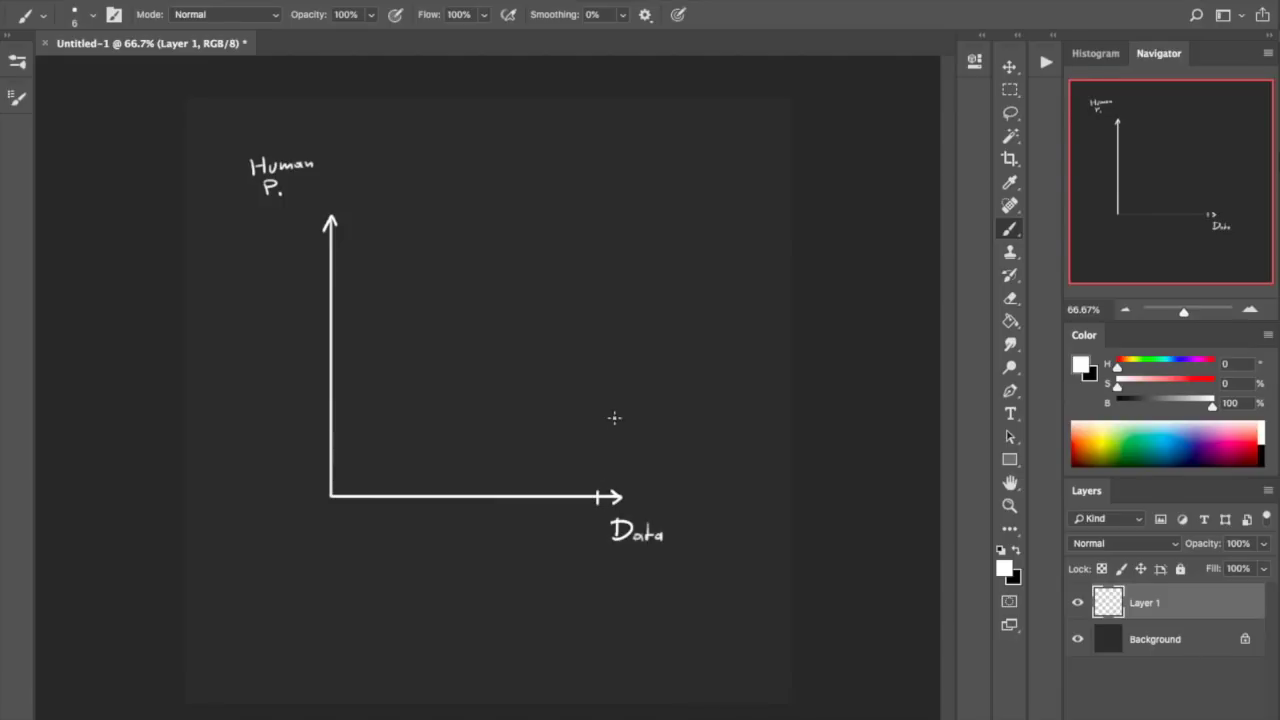
- Move the handwritten "Data" label up and outward, beside the tip of the horizontal axis
key(m)
mouse_move(683, 555)
mouse_down()
mouse_move(600, 515)
mouse_move(657, 519)
mouse_up()
key(ctrl+d)
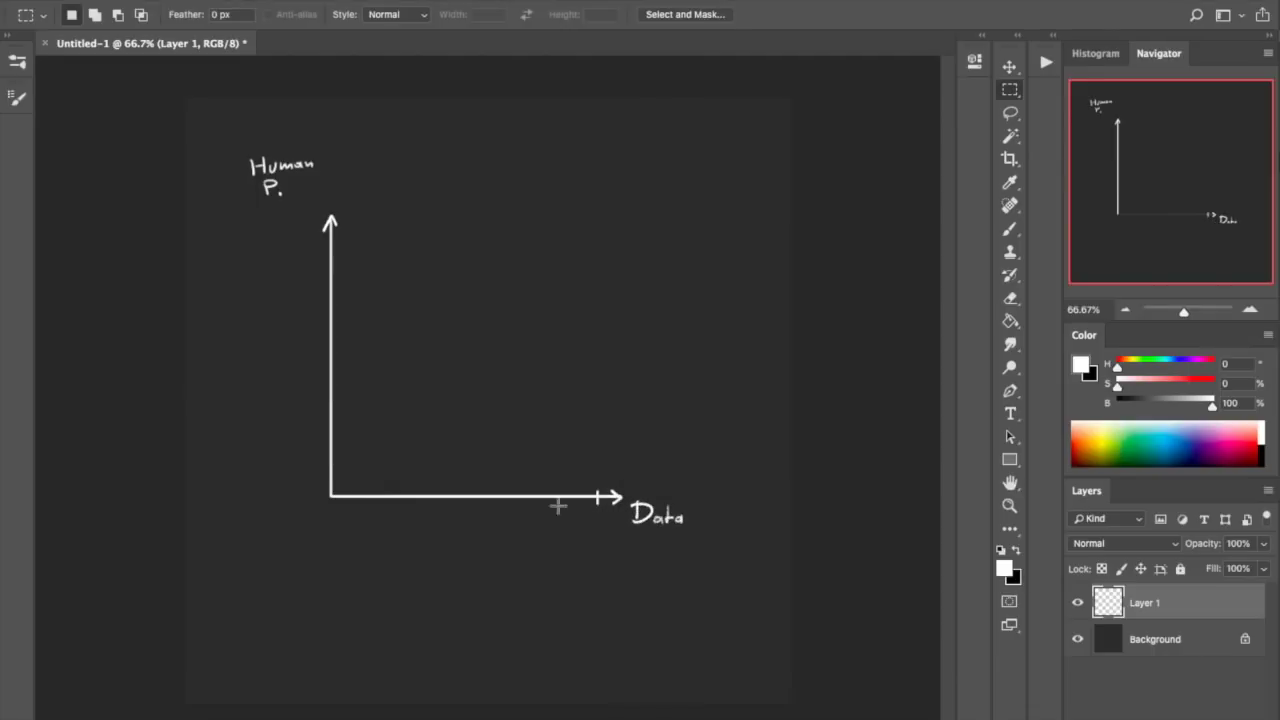
- Write 0 at the origin and 255 under the horizontal axis tick, and add a tick near the top of the vertical axis
key(b)
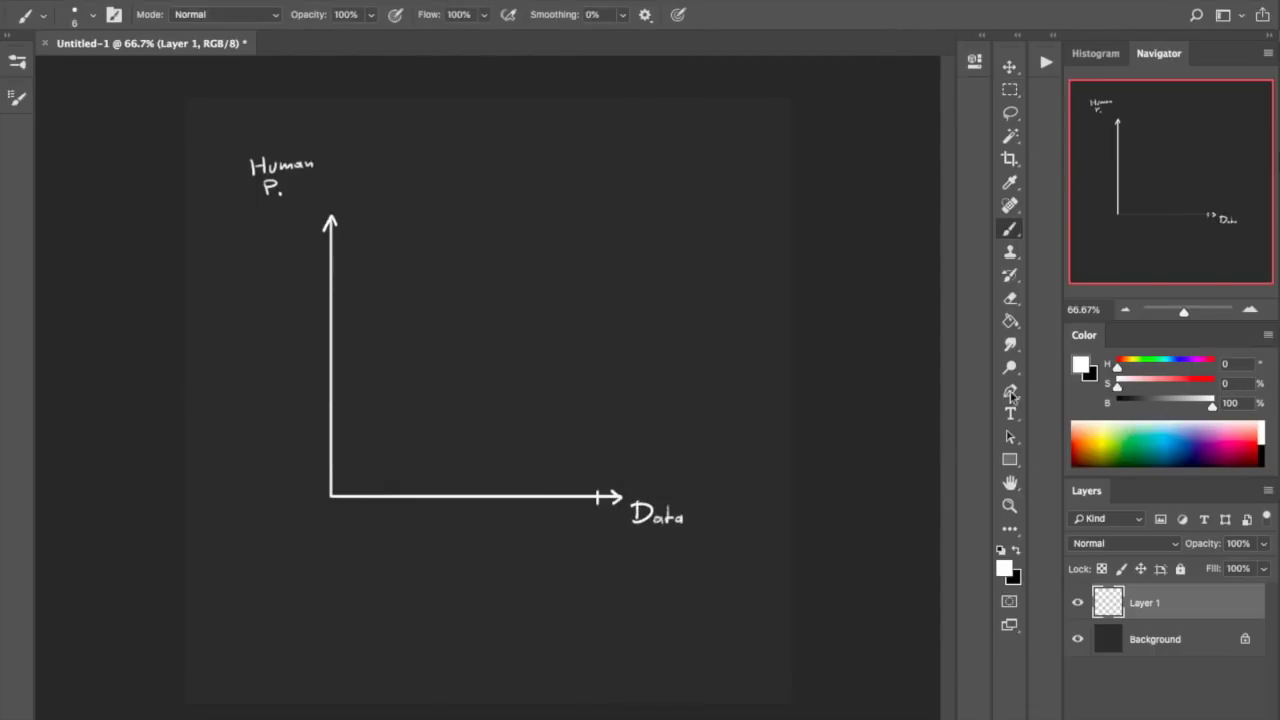
drag(320, 497, 319, 498)
drag(590, 511, 605, 519)
click(594, 520)
mouse_move(593, 540)
mouse_down()
mouse_move(596, 552)
mouse_move(606, 538)
mouse_up()
key(ctrl+z)
drag(330, 245, 321, 246)
key(e)
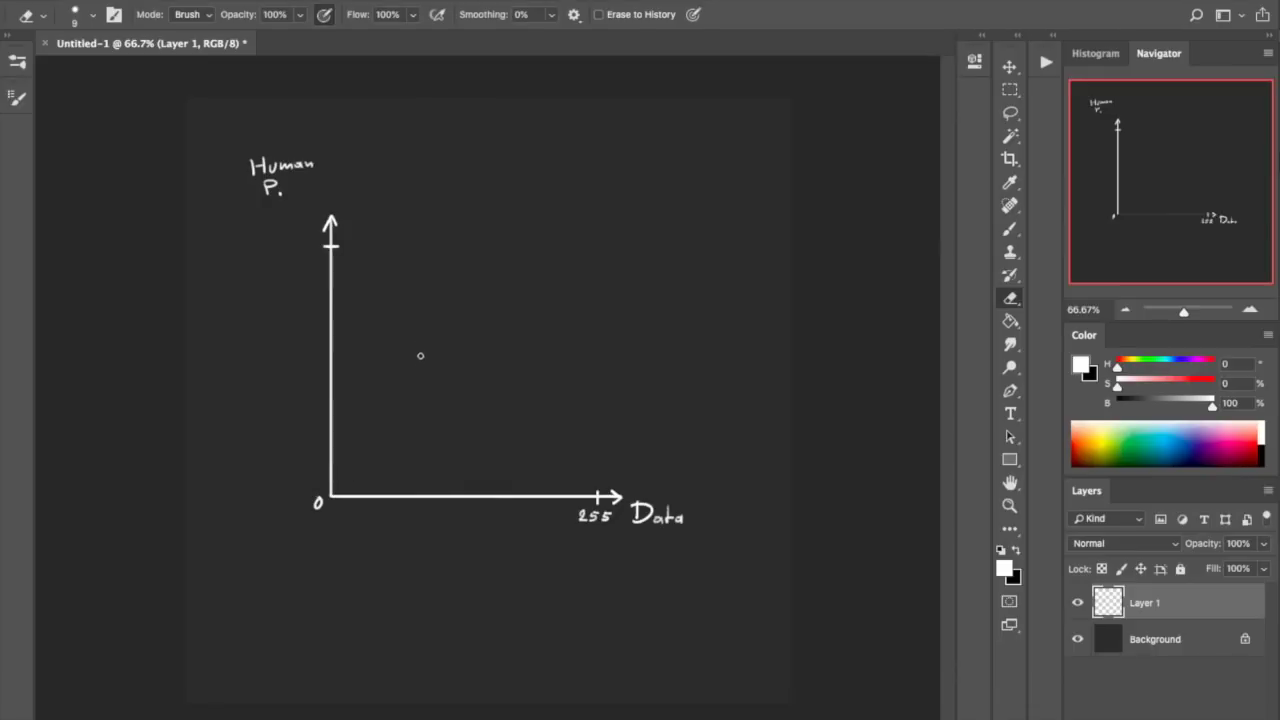
- Close the graph into a square from the 255 tick and the upper vertical tick, and draw its diagonal from the origin
key(b)
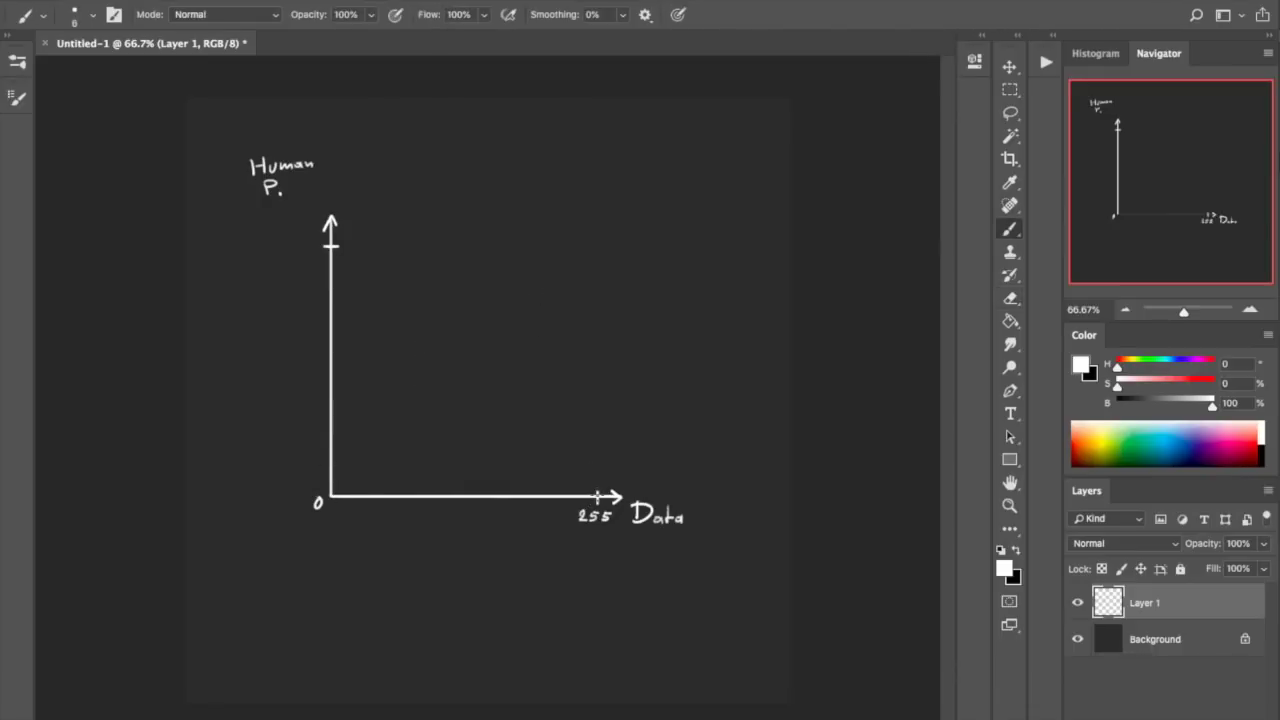
drag(598, 496, 607, 338)
key(ctrl+z)
shift+drag(598, 496, 608, 254)
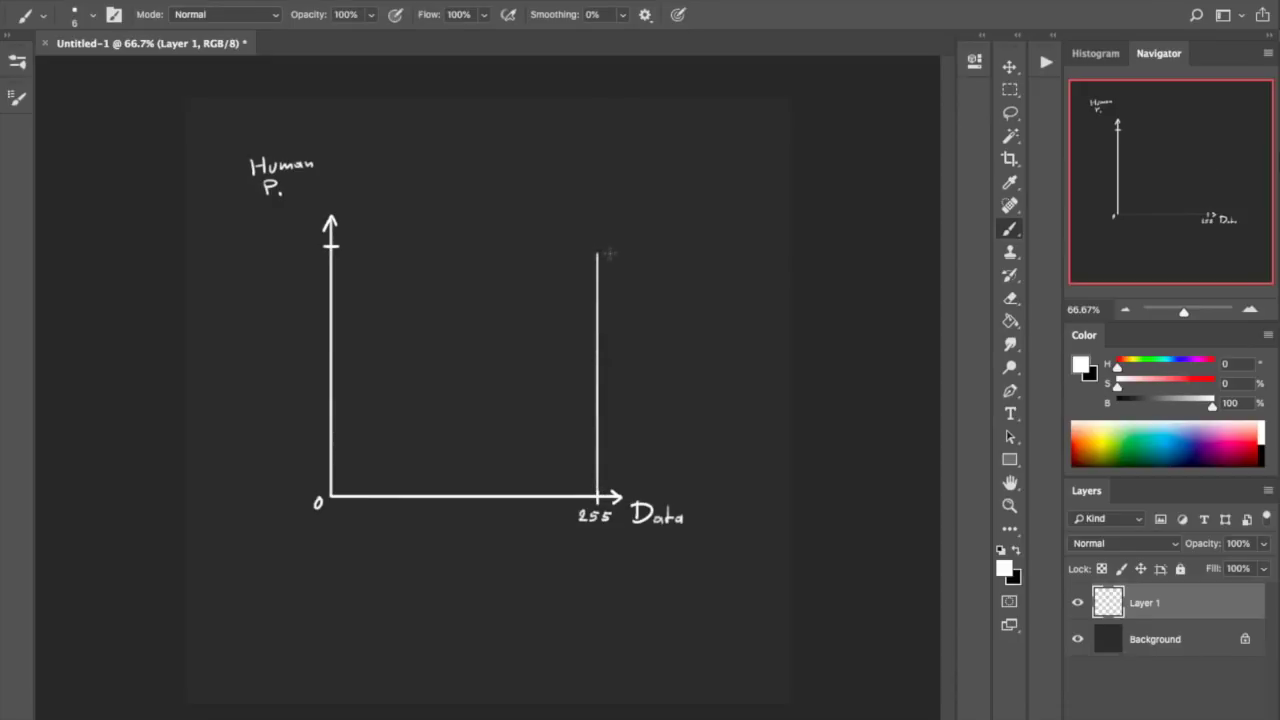
shift+drag(330, 246, 596, 246)
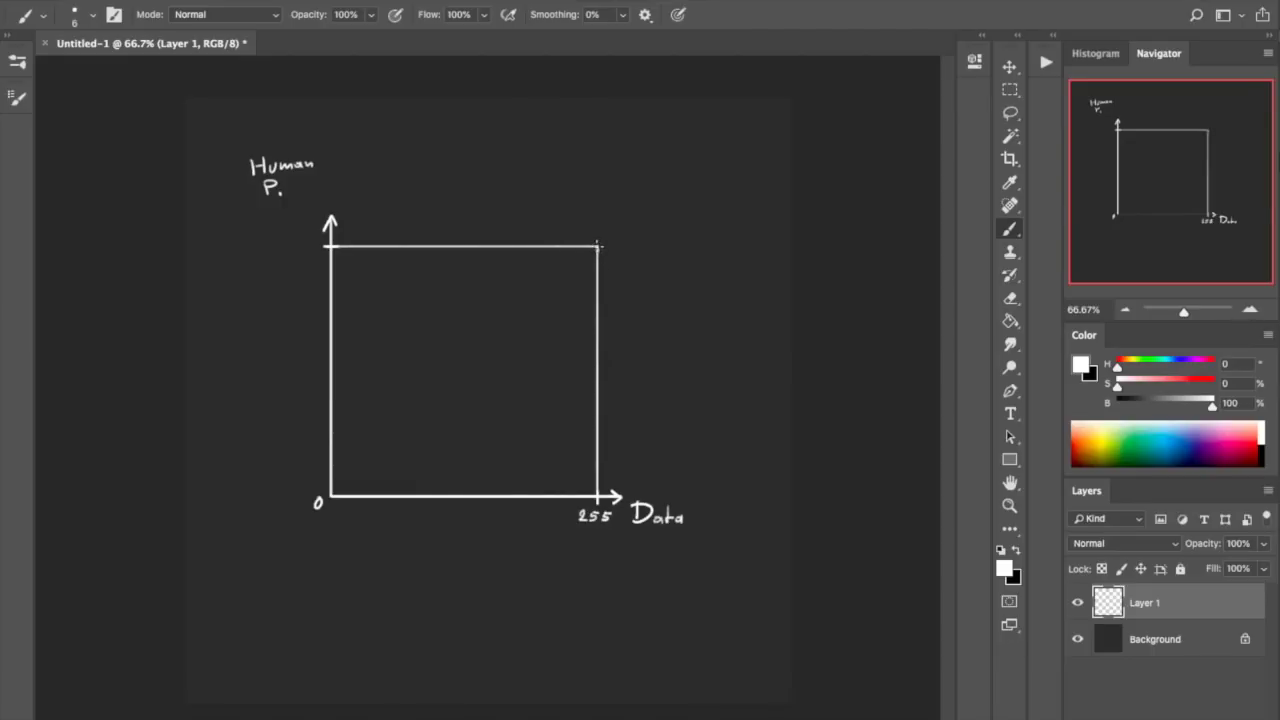
drag(331, 496, 597, 249)
shift+click(333, 494)
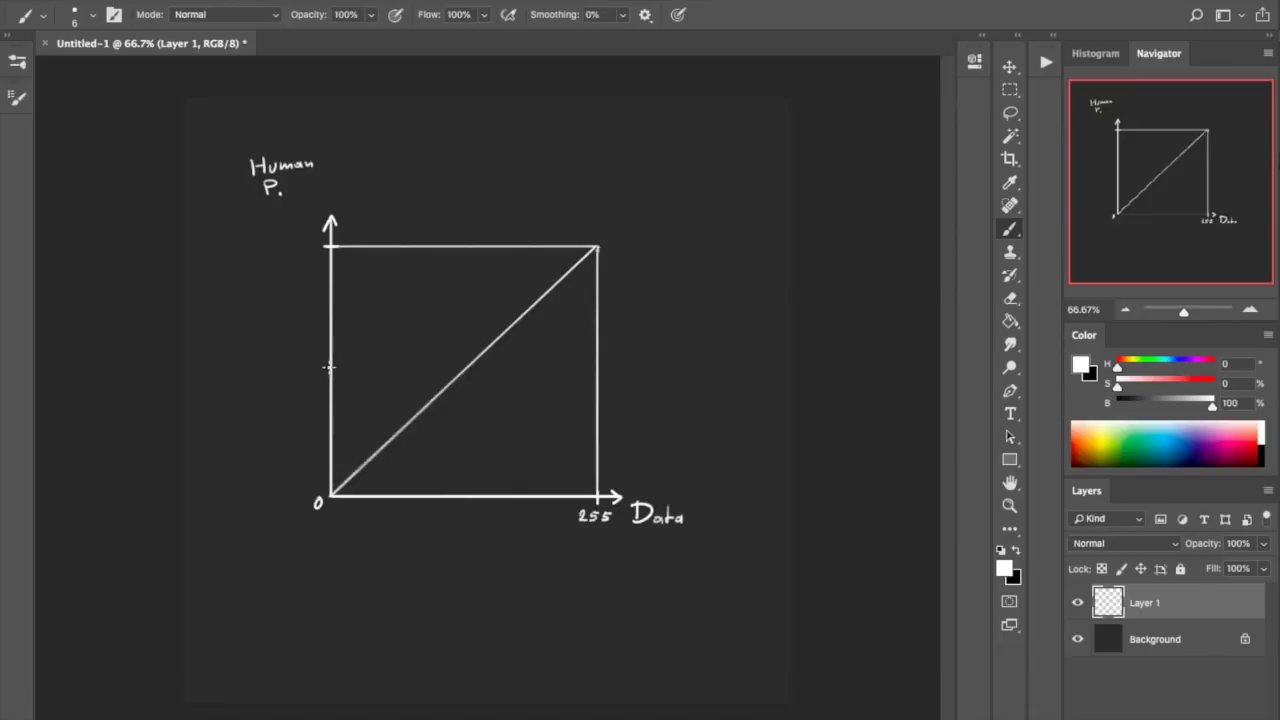
- Sketch half-height guide lines from the vertical axis to the diagonal and down to the Data axis, and undo them
shift+drag(316, 367, 458, 367)
shift+drag(466, 368, 452, 496)
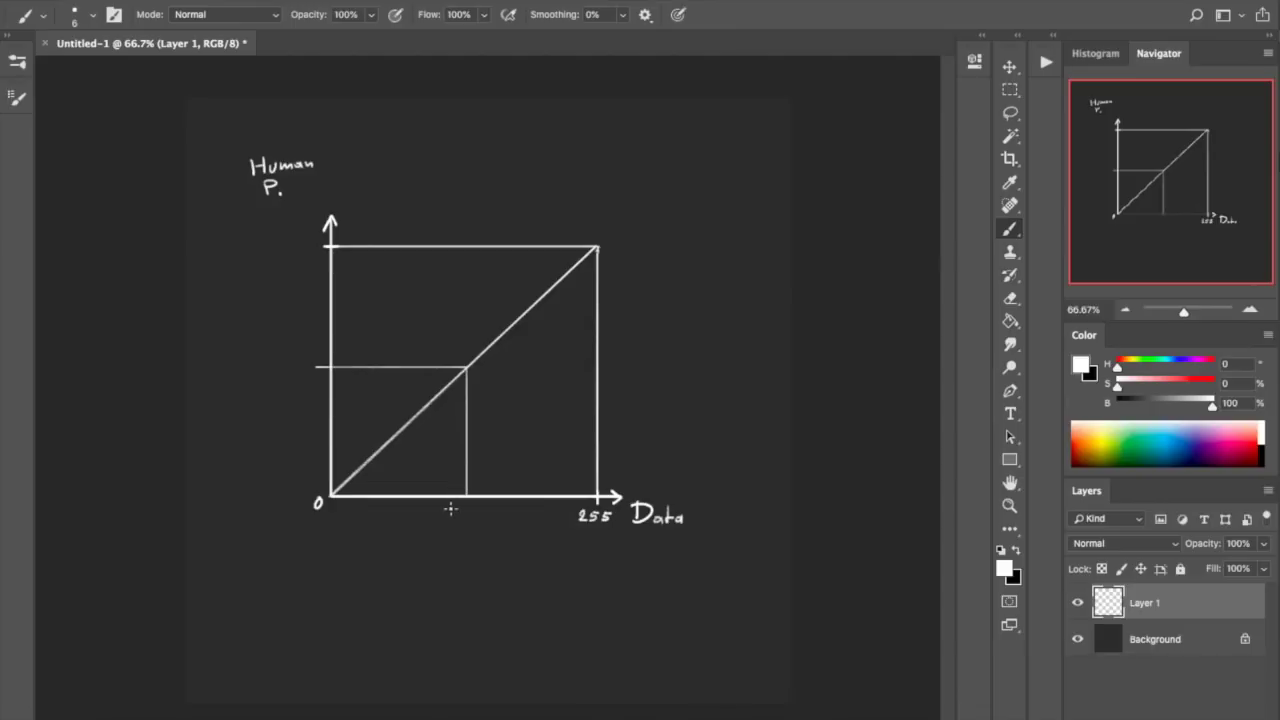
drag(461, 511, 473, 512)
key(ctrl+z)
key(ctrl+z)
key(ctrl+z)
key(ctrl+z)
key(ctrl+z)
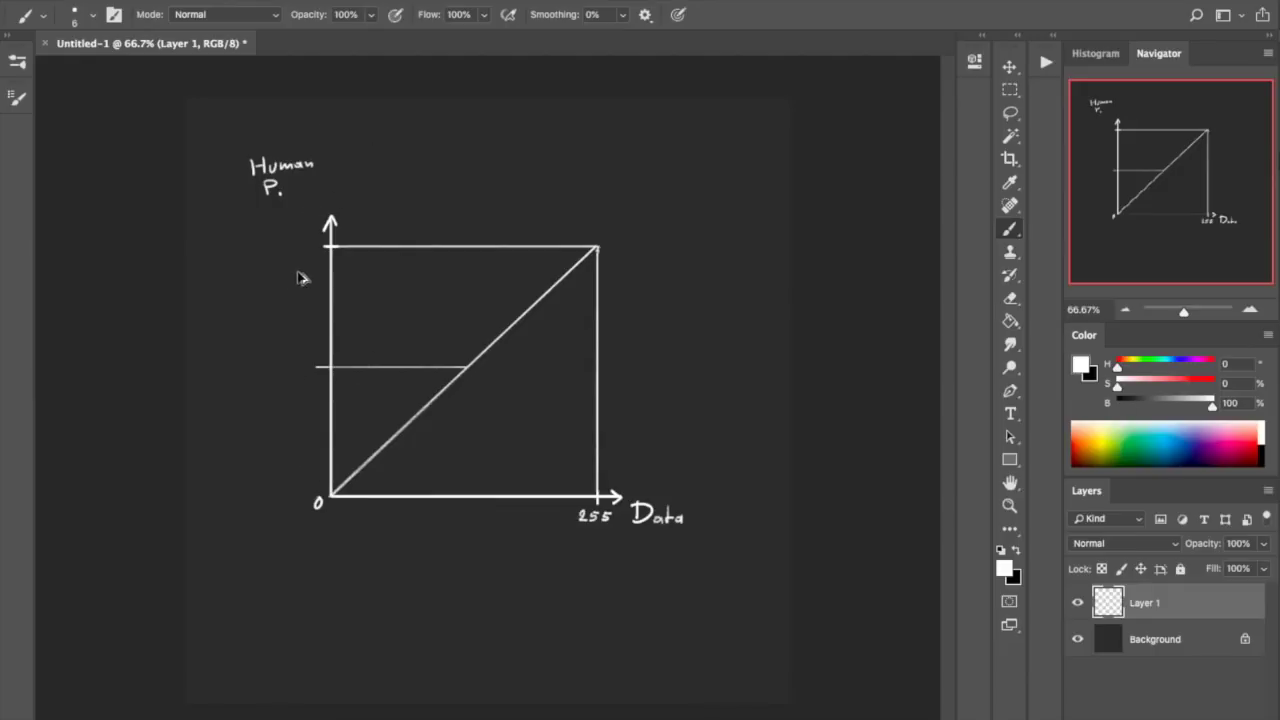
key(super+z)
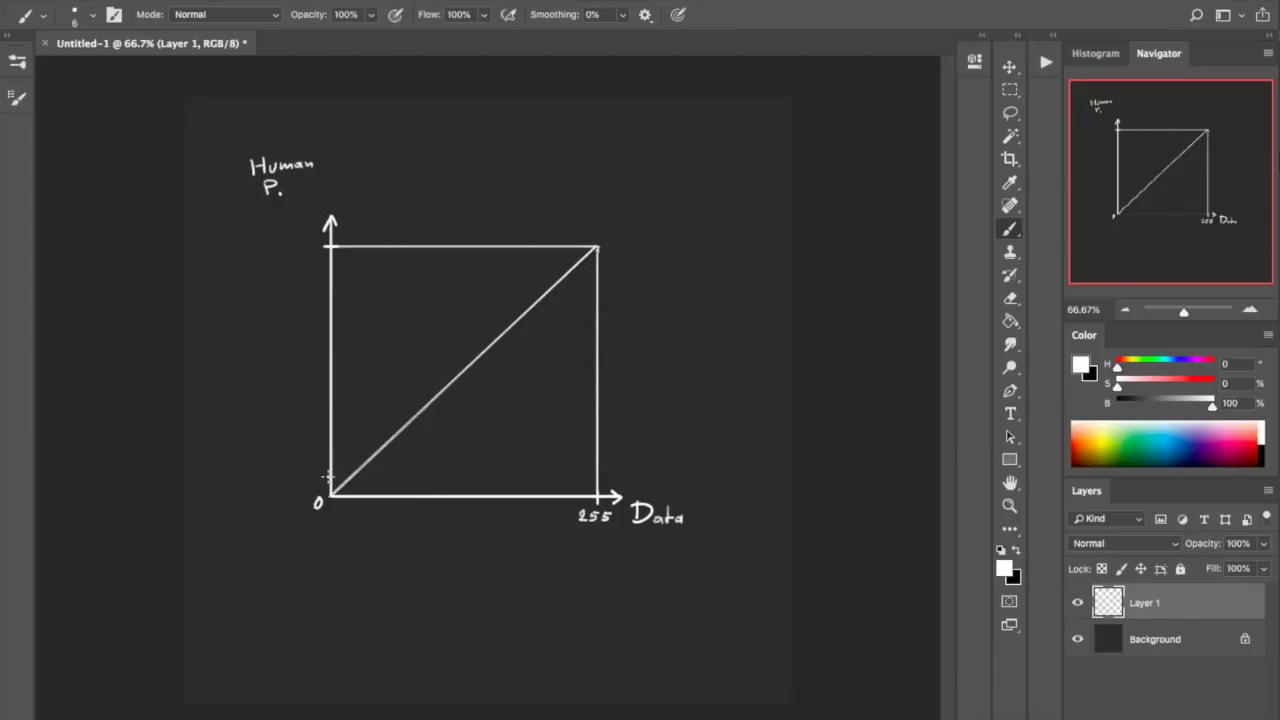
- Mark and label 5%, 10%, 85 and 90 on the vertical axis, and undo all these marks
mouse_move(331, 476)
mouse_down()
mouse_move(289, 481)
mouse_move(297, 469)
mouse_move(299, 482)
mouse_up()
mouse_move(328, 295)
mouse_down()
mouse_move(280, 302)
mouse_move(296, 280)
mouse_up()
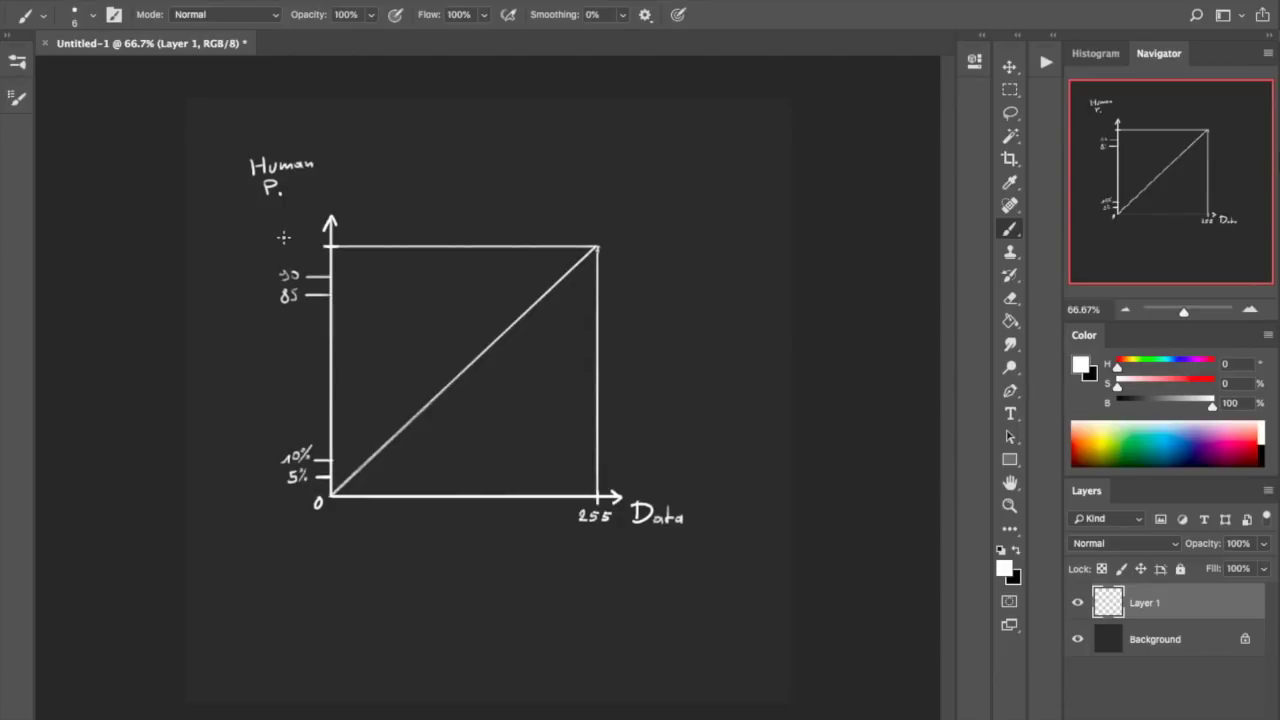
key(ctrl+z)
key(ctrl+z)
key(ctrl+z)
key(ctrl+z)
key(ctrl+z)
key(ctrl+z)
key(ctrl+z)
key(ctrl+z)
key(ctrl+z)
key(ctrl+z)
key(ctrl+z)
key(ctrl+z)
key(ctrl+z)
key(ctrl+z)
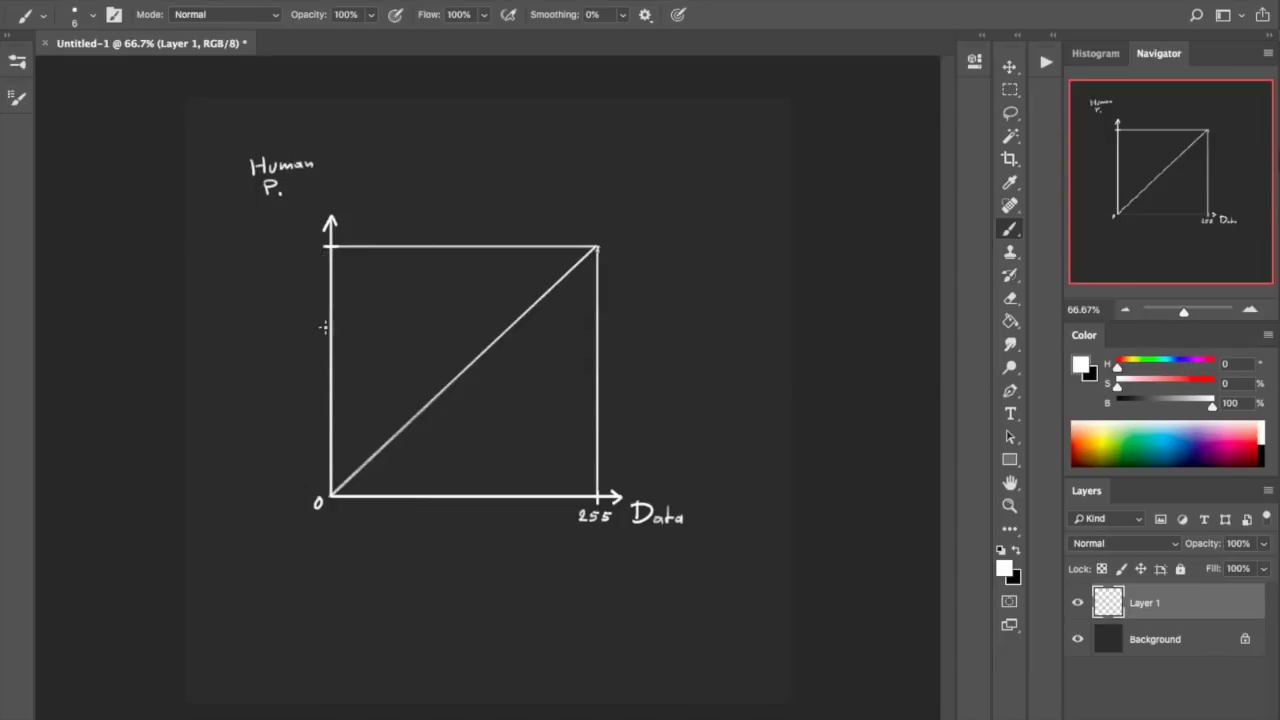
- Mark 50% on the vertical axis and draw its horizontal and vertical guide lines, meeting about a quarter along the Data axis
mouse_move(329, 365)
mouse_down()
mouse_move(265, 367)
mouse_move(271, 356)
mouse_move(291, 367)
mouse_up()
drag(294, 352, 283, 371)
drag(402, 494, 407, 371)
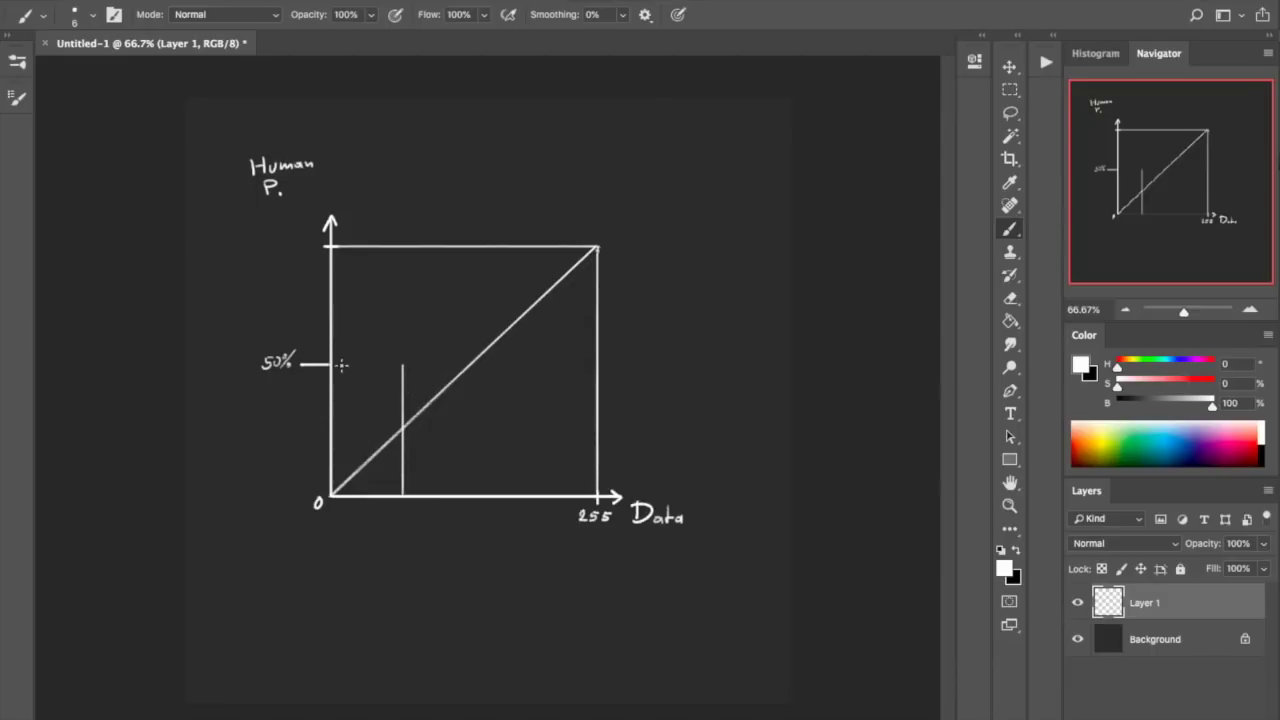
drag(329, 365, 396, 367)
- Label 25%, 75% and 100% on the vertical axis and draw a horizontal guide line at 75%
mouse_move(326, 434)
mouse_down()
mouse_move(272, 446)
mouse_move(294, 446)
mouse_up()
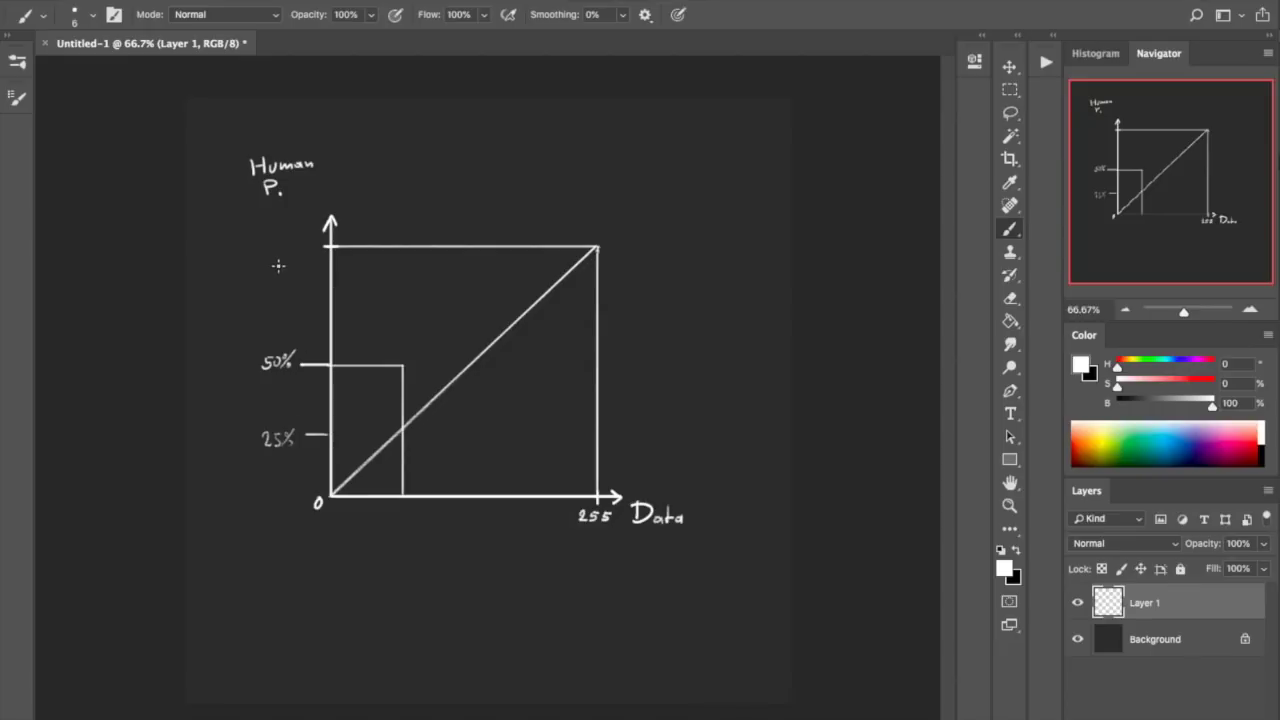
mouse_move(265, 288)
mouse_down()
mouse_move(270, 302)
mouse_move(326, 293)
mouse_up()
mouse_move(277, 244)
mouse_down()
mouse_move(278, 256)
mouse_move(293, 246)
mouse_move(506, 294)
mouse_up()
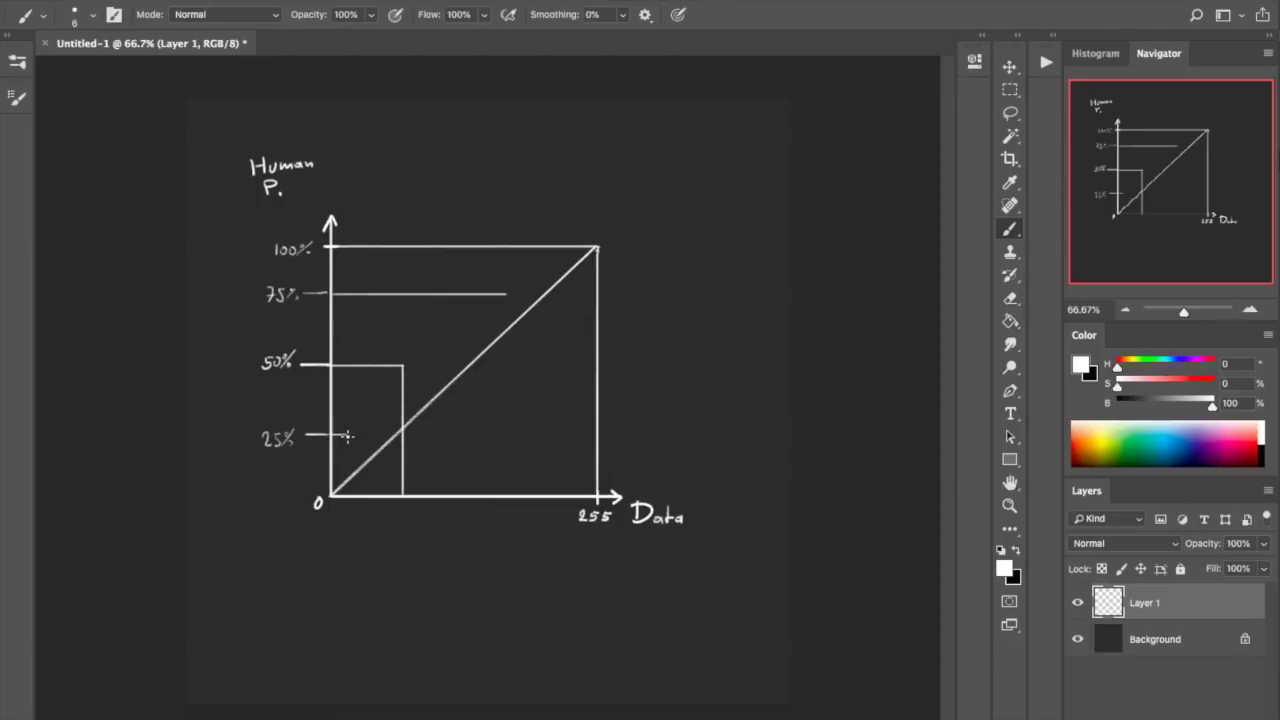
- Shorten the 75% guide line to about mid-graph and draw vertical guide lines down from the 25% and 75% levels
mouse_move(347, 436)
mouse_down()
mouse_move(349, 493)
mouse_move(352, 432)
mouse_up()
key(ctrl+z)
key(e)
mouse_move(506, 294)
mouse_down()
mouse_move(492, 294)
mouse_move(466, 386)
mouse_move(466, 489)
mouse_up()
key(b)
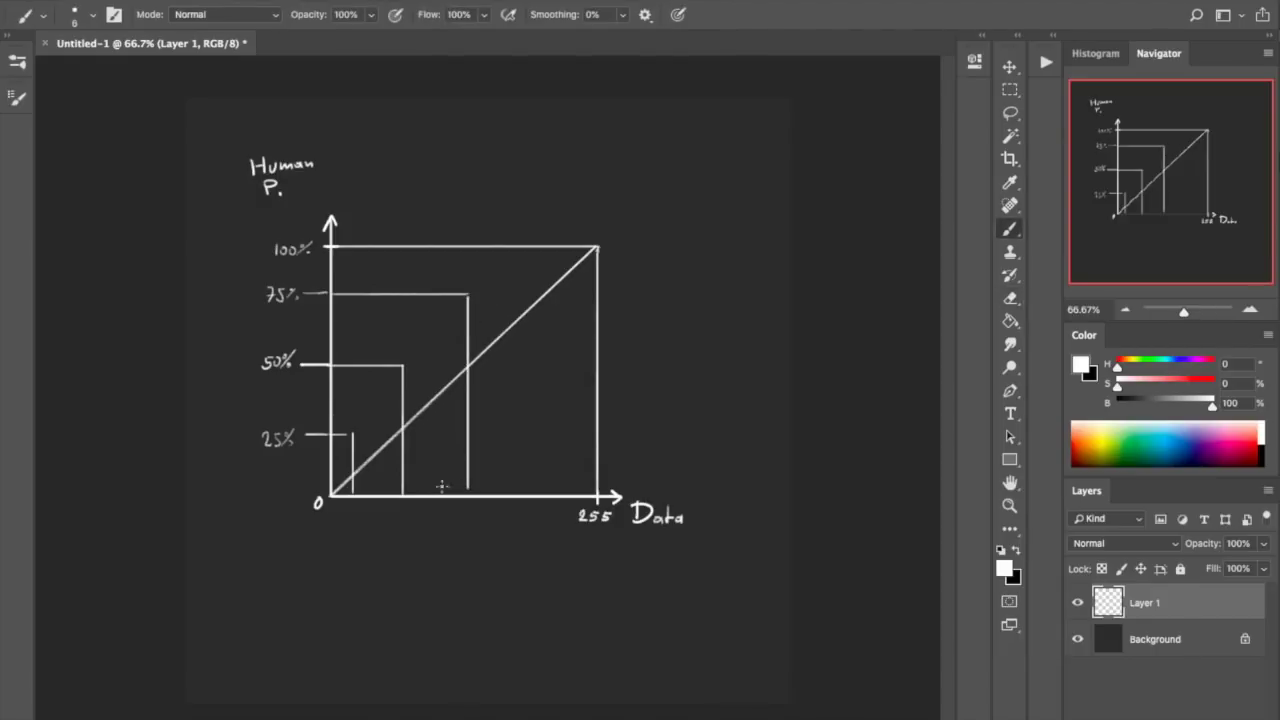
- Draw a curve bulging above the diagonal from the origin through the guide corners to the square's upper-right corner
mouse_move(332, 492)
mouse_down()
mouse_move(361, 409)
mouse_move(406, 354)
mouse_move(499, 283)
mouse_up()
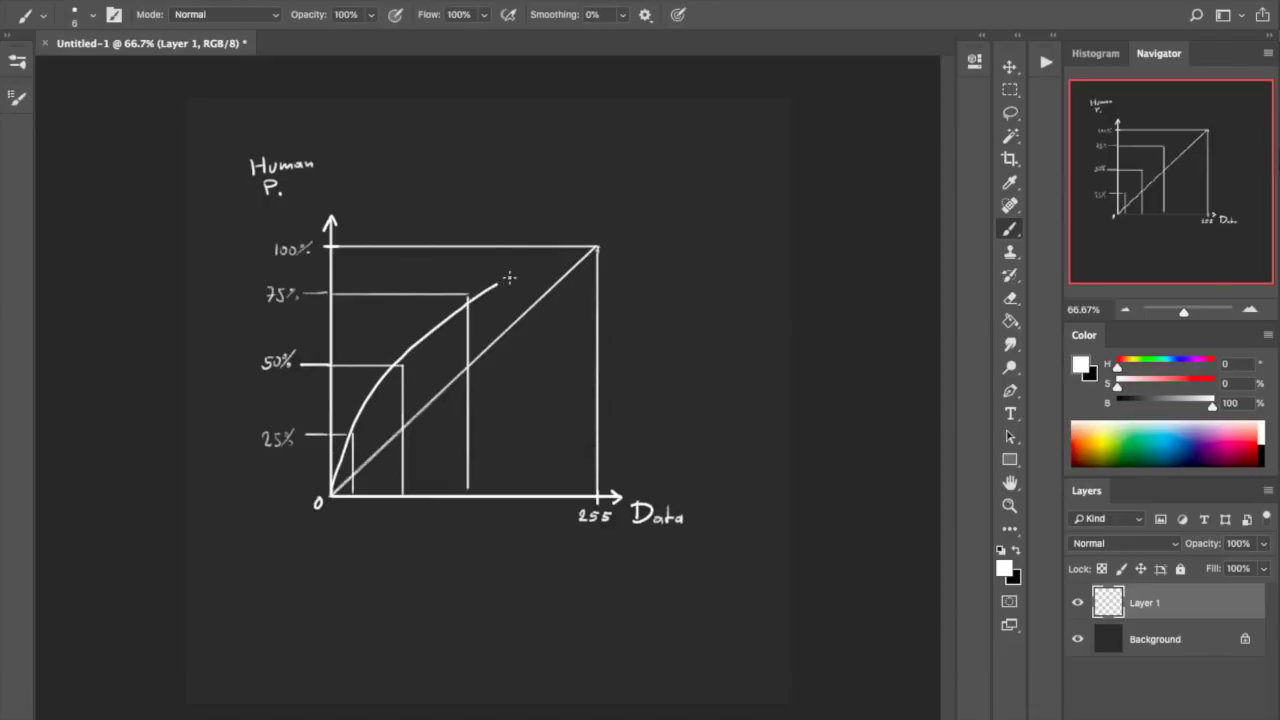
key(ctrl+z)
mouse_move(332, 492)
mouse_down()
mouse_move(373, 386)
mouse_move(433, 320)
mouse_move(596, 250)
mouse_up()
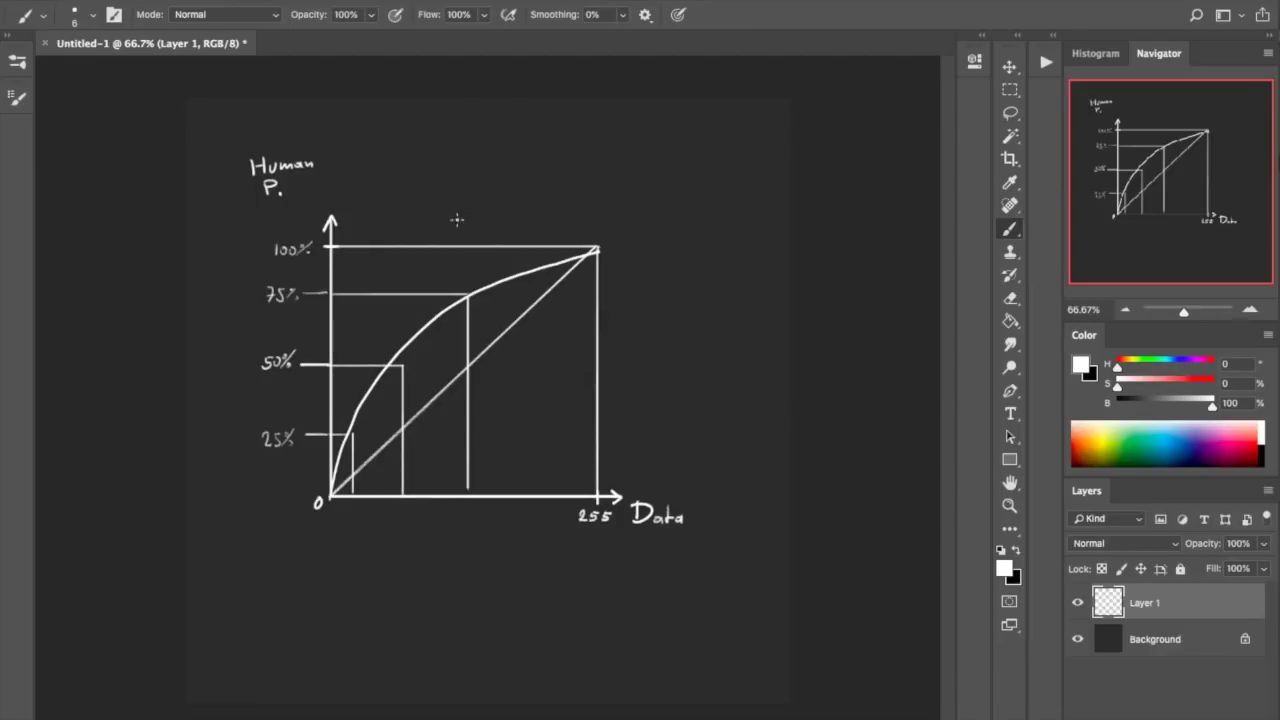
- Erase the 50% level's vertical guide line and redraw it down from the point where the curve crosses 50%
key(e)
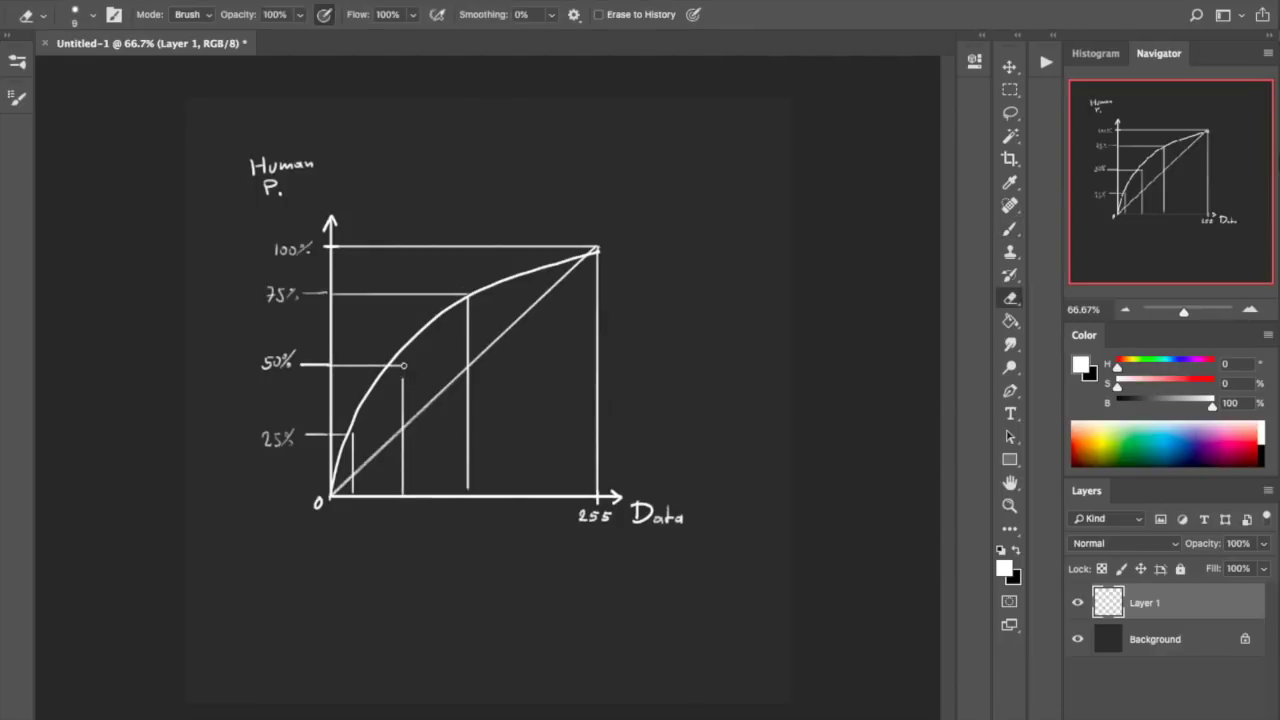
drag(403, 378, 404, 481)
key(b)
drag(389, 366, 385, 488)
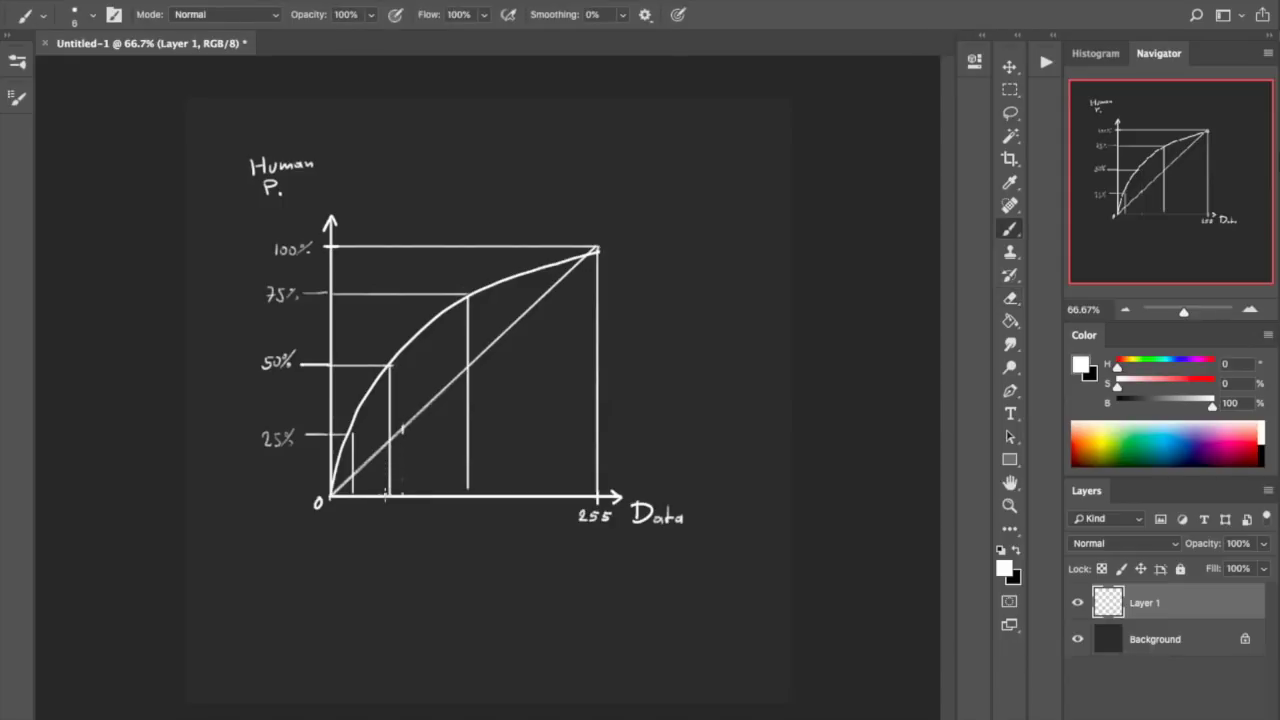
key(e)
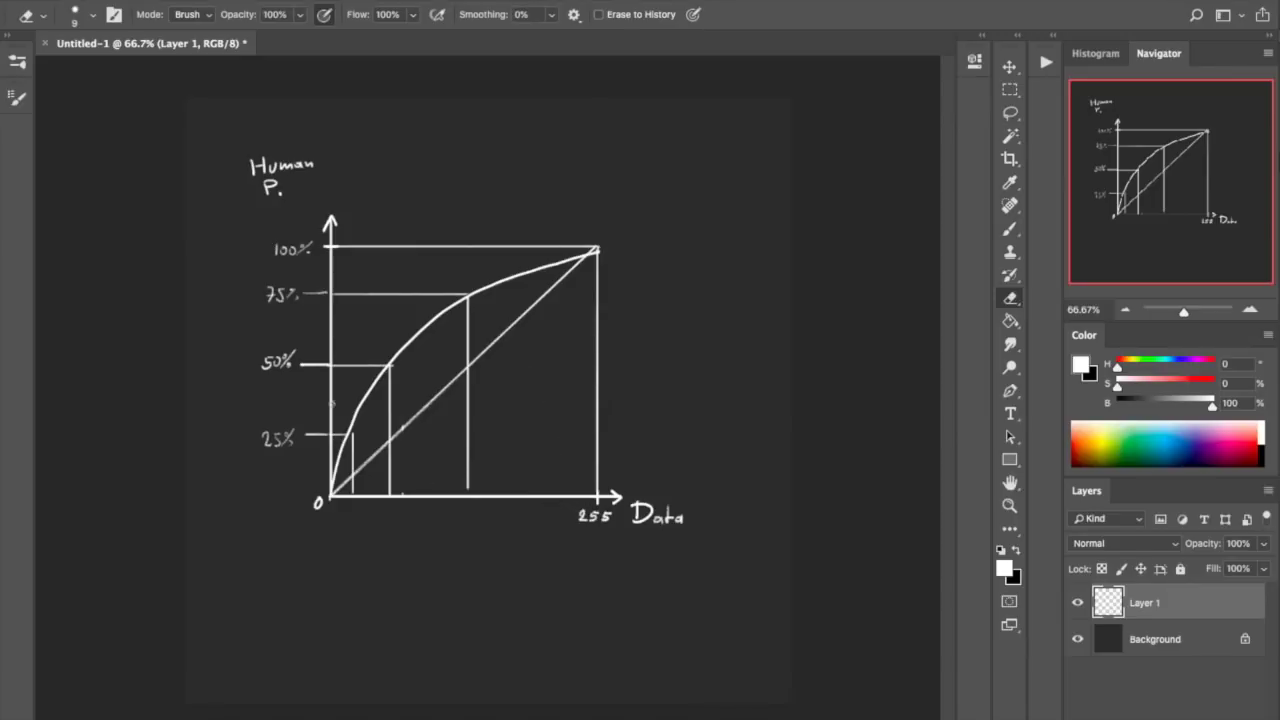
key(b)
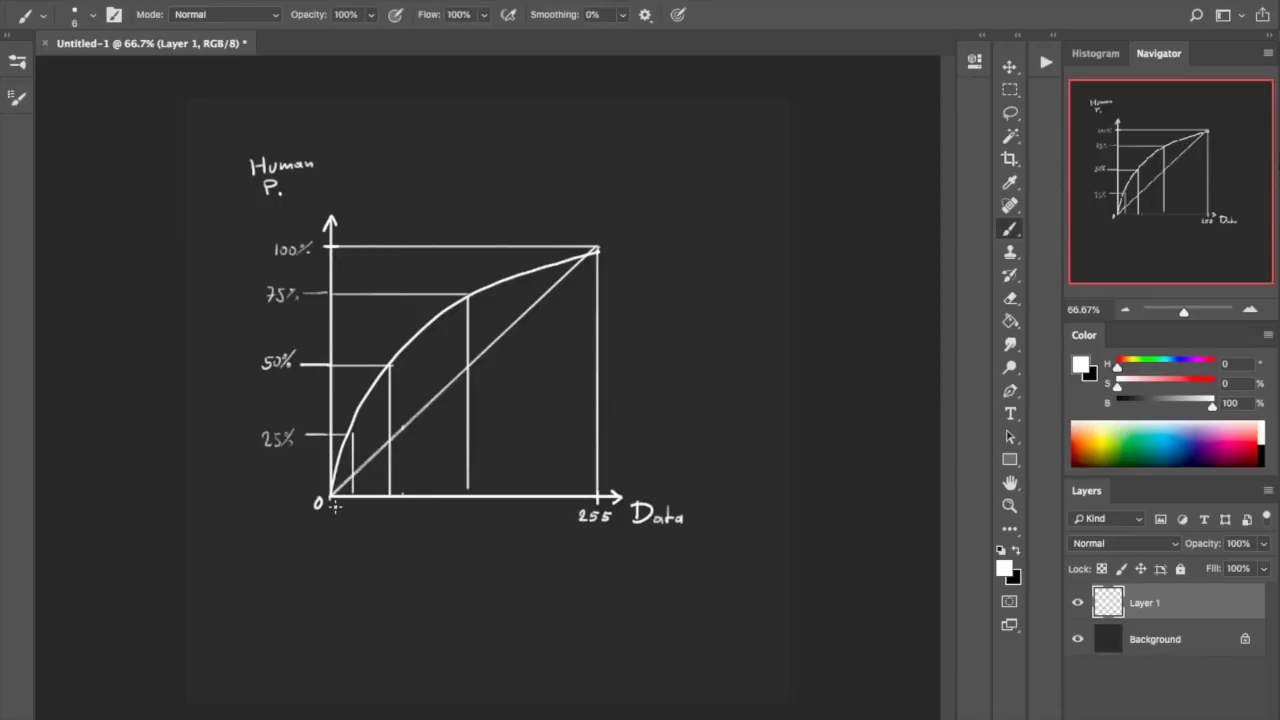
- Duplicate the graph layer Layer 1 and hide the original
double_click(1202, 606)
key(Escape)
key(ctrl+j)
click(1078, 639)
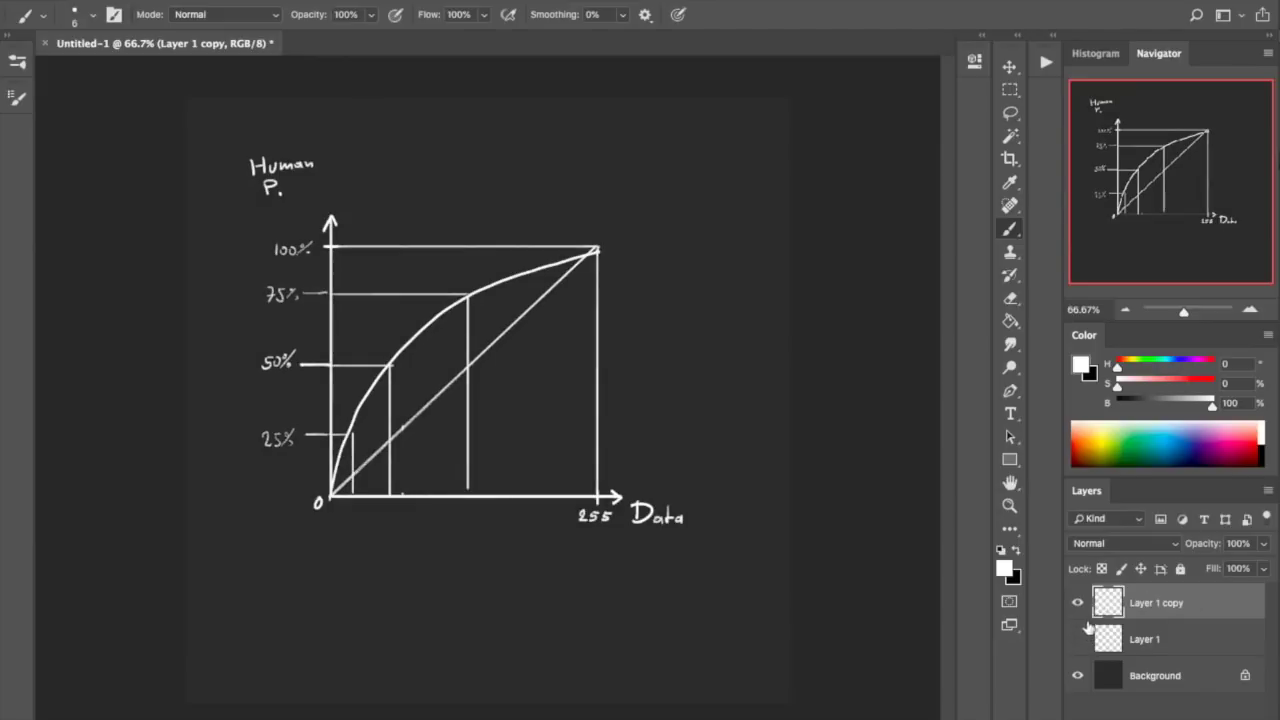
- Erase the curve and the parts of the 25%, 50% and 75% vertical guide lines above the diagonal on Layer 1 copy
key(e)
mouse_move(348, 432)
mouse_down()
mouse_move(342, 452)
mouse_move(388, 368)
mouse_move(437, 320)
mouse_move(582, 256)
mouse_up()
drag(467, 303, 464, 320)
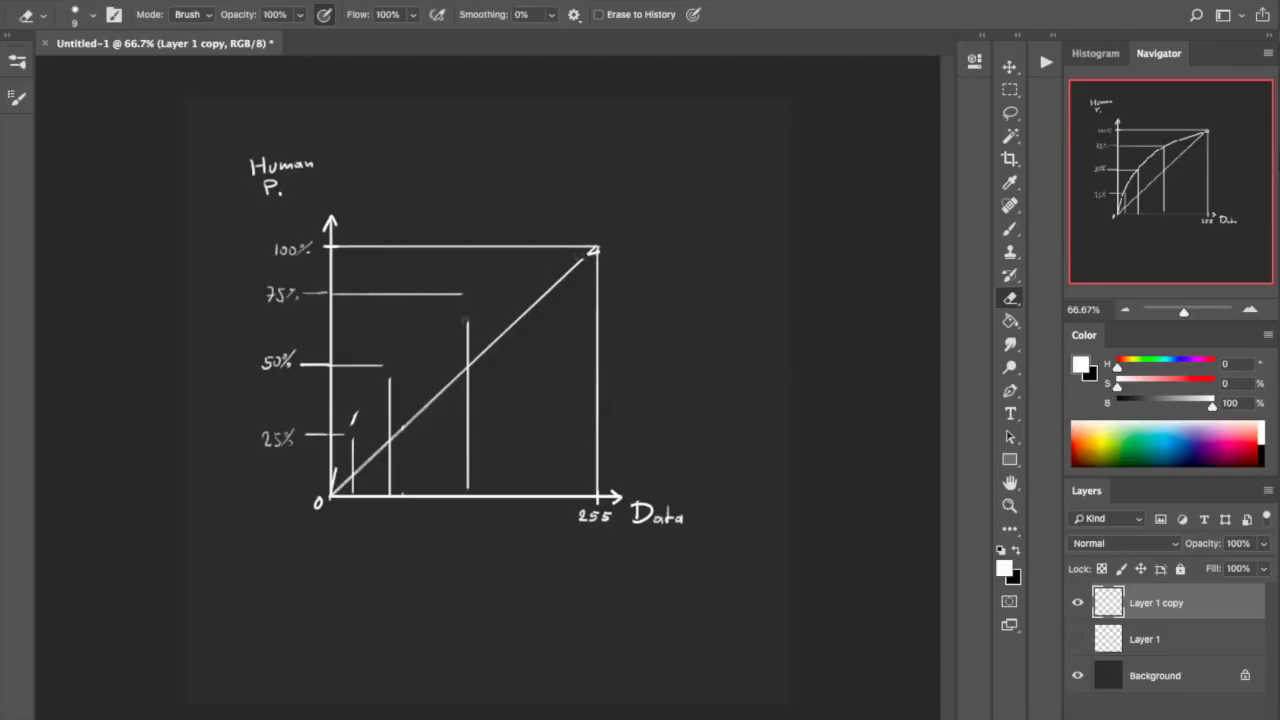
drag(390, 378, 390, 422)
key(b)
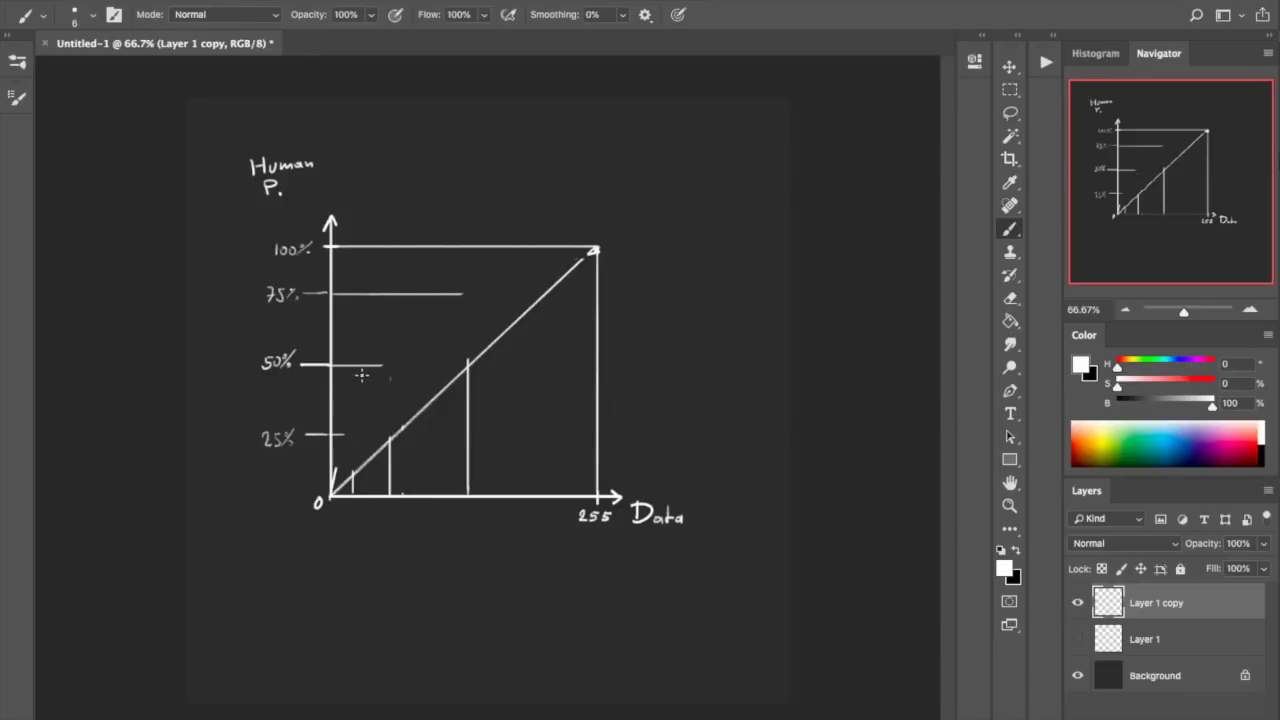
drag(313, 364, 382, 370)
drag(456, 511, 469, 521)
drag(476, 511, 472, 520)
key(ctrl+z)
key(ctrl+z)
key(ctrl+z)
key(ctrl+z)
- Extend the second vertical guide line up to the 50% level and label its base 40
drag(390, 432, 390, 381)
mouse_move(378, 506)
mouse_down()
mouse_move(379, 518)
mouse_move(397, 511)
mouse_move(387, 519)
mouse_up()
key(ctrl+z)
key(ctrl+z)
- Draw a vertical line down the percentage labels from 50% and write 0% at its lower end
mouse_move(265, 365)
mouse_down()
mouse_move(282, 349)
mouse_move(260, 372)
mouse_move(285, 360)
mouse_move(258, 358)
mouse_move(295, 372)
mouse_move(270, 410)
mouse_move(270, 490)
mouse_up()
key(ctrl+z)
key(ctrl+z)
drag(266, 509, 289, 512)
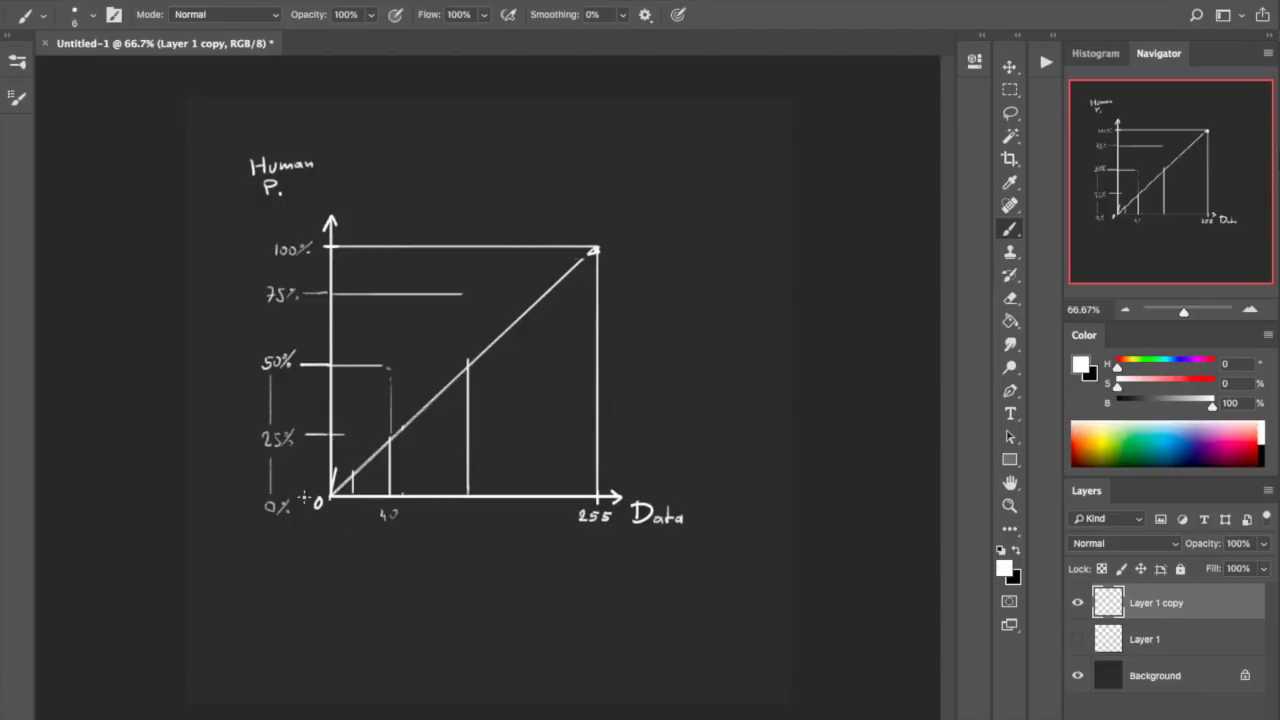
- Enlarge the brush to 45 and paint two dark grey swatches below the graph, the second at 30% brightness
click(1123, 402)
drag(1123, 403, 1138, 403)
key(bracketright)
key(bracketright)
key(bracketright)
key(bracketright)
key(bracketright)
key(bracketright)
key(bracketright)
key(bracketright)
key(bracketright)
key(bracketright)
key(bracketright)
click(291, 617)
click(1145, 404)
click(312, 617)
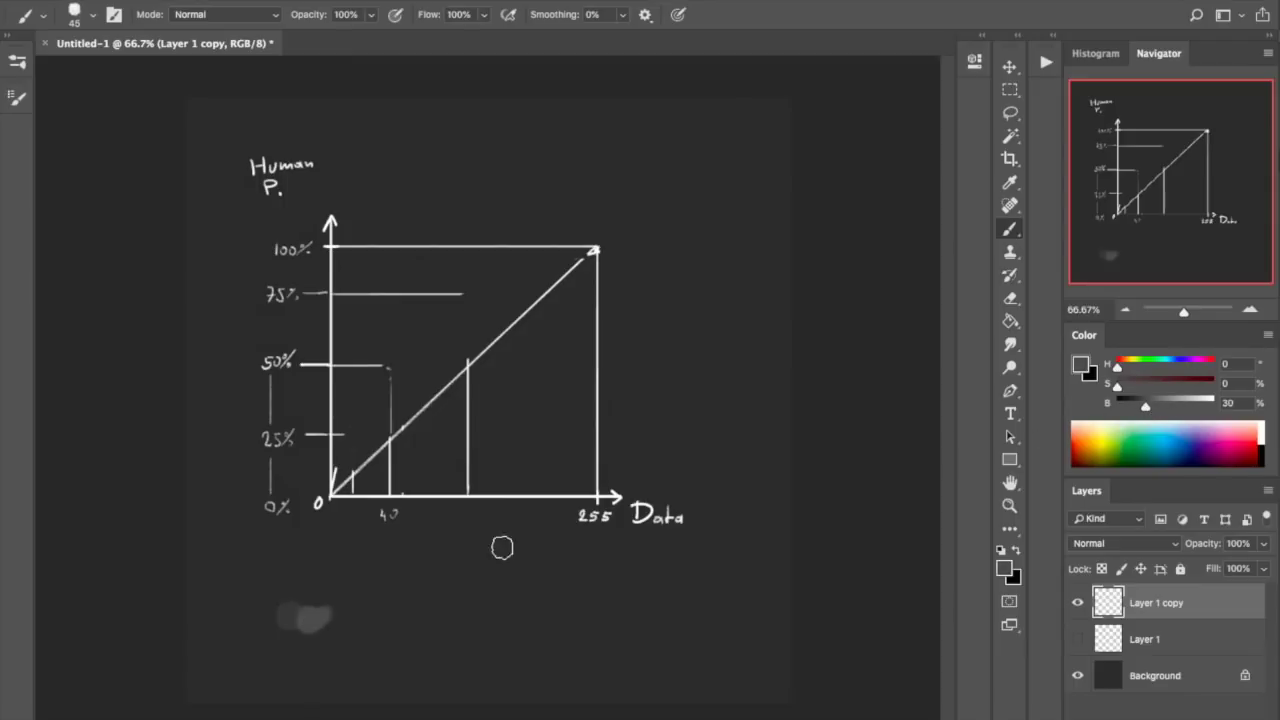
- Add two lighter grey swatches to the row below the graph, the last at 54% brightness
click(1158, 404)
click(331, 620)
click(331, 620)
click(1168, 404)
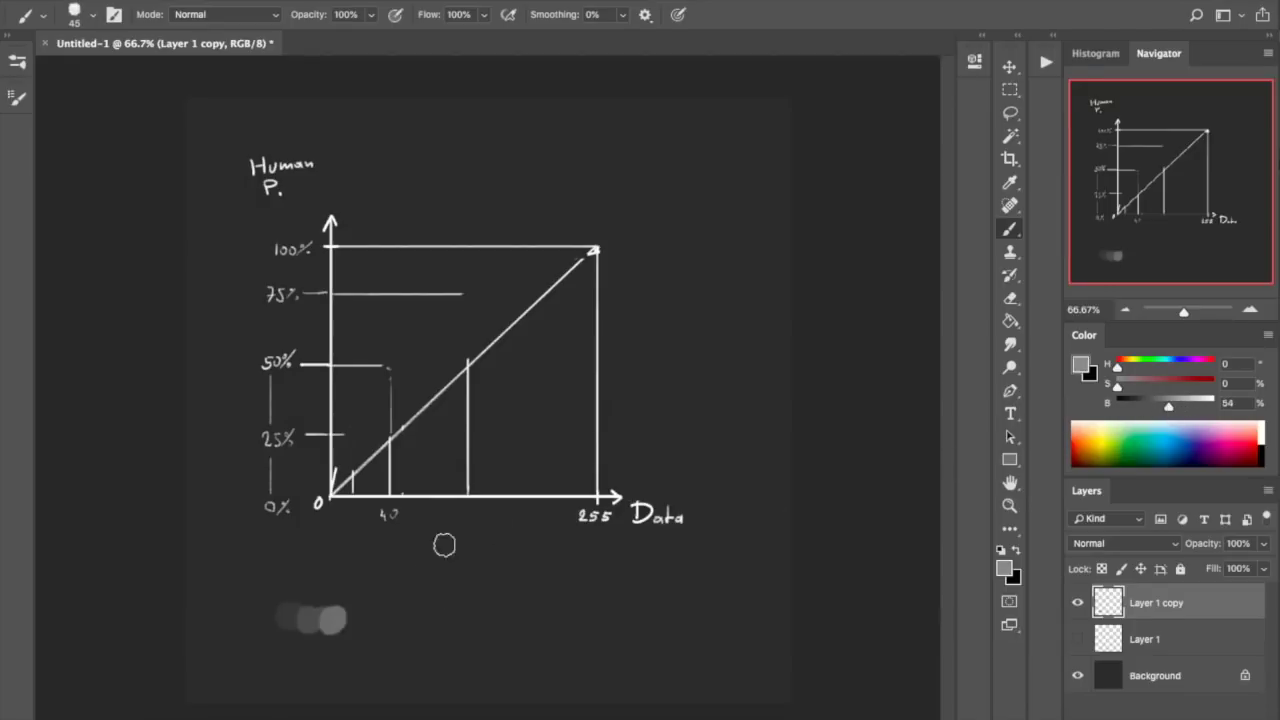
click(354, 620)
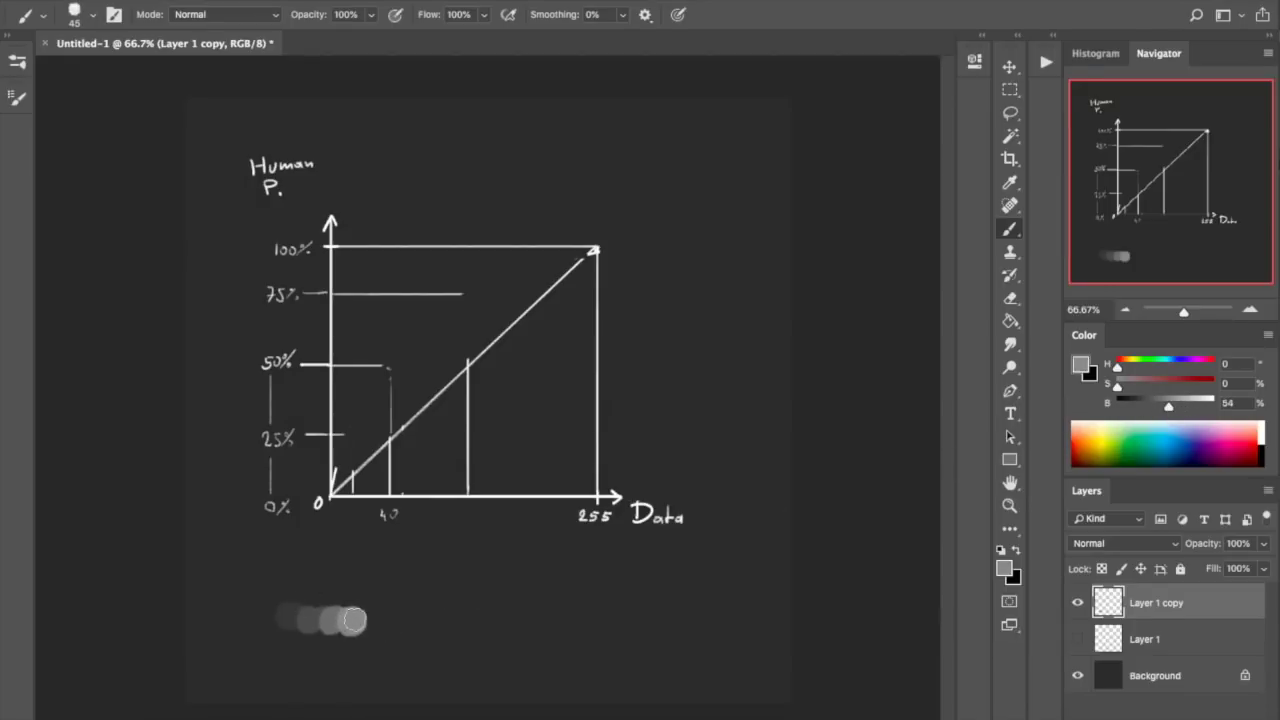
- Reduce the brush size to 8, hide Layer 1 copy and show Layer 1
key(bracketleft)
key(bracketleft)
key(bracketleft)
key(bracketleft)
key(bracketleft)
key(bracketleft)
click(1077, 602)
click(1077, 639)
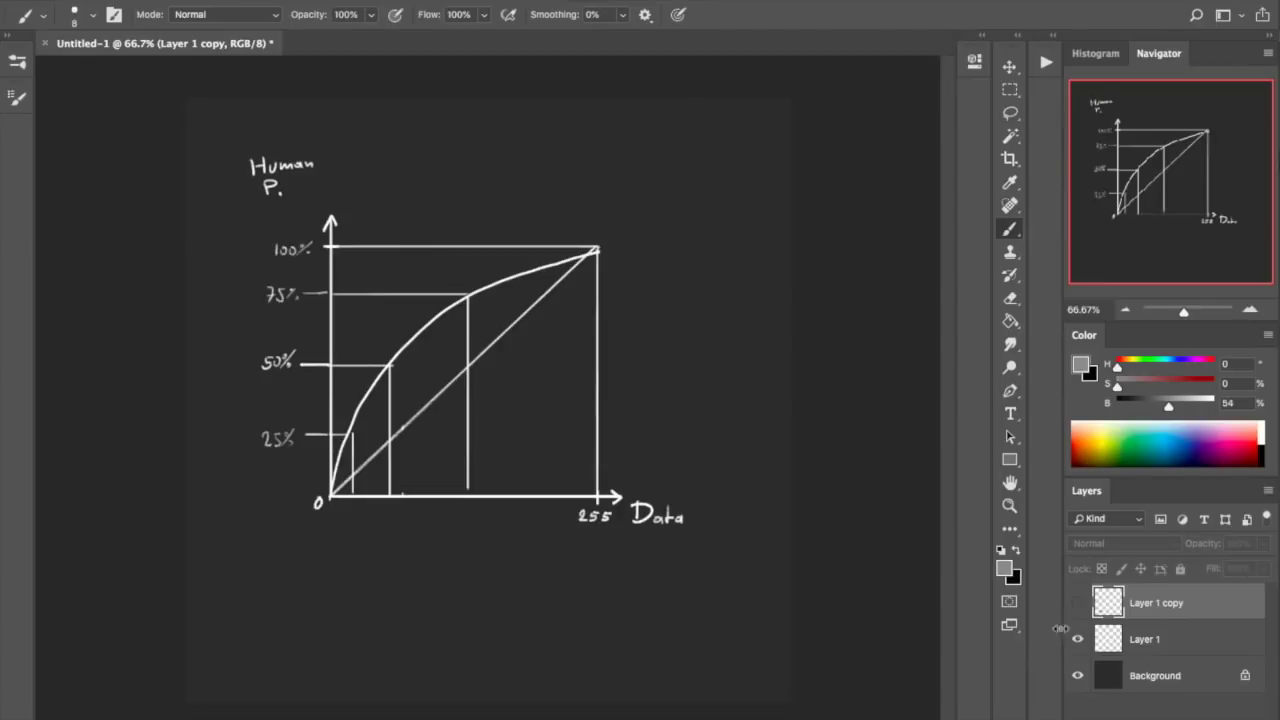
- Make Layer 1 active and erase the diagonal line beneath the curve
key(e)
click(420, 463)
key(Return)
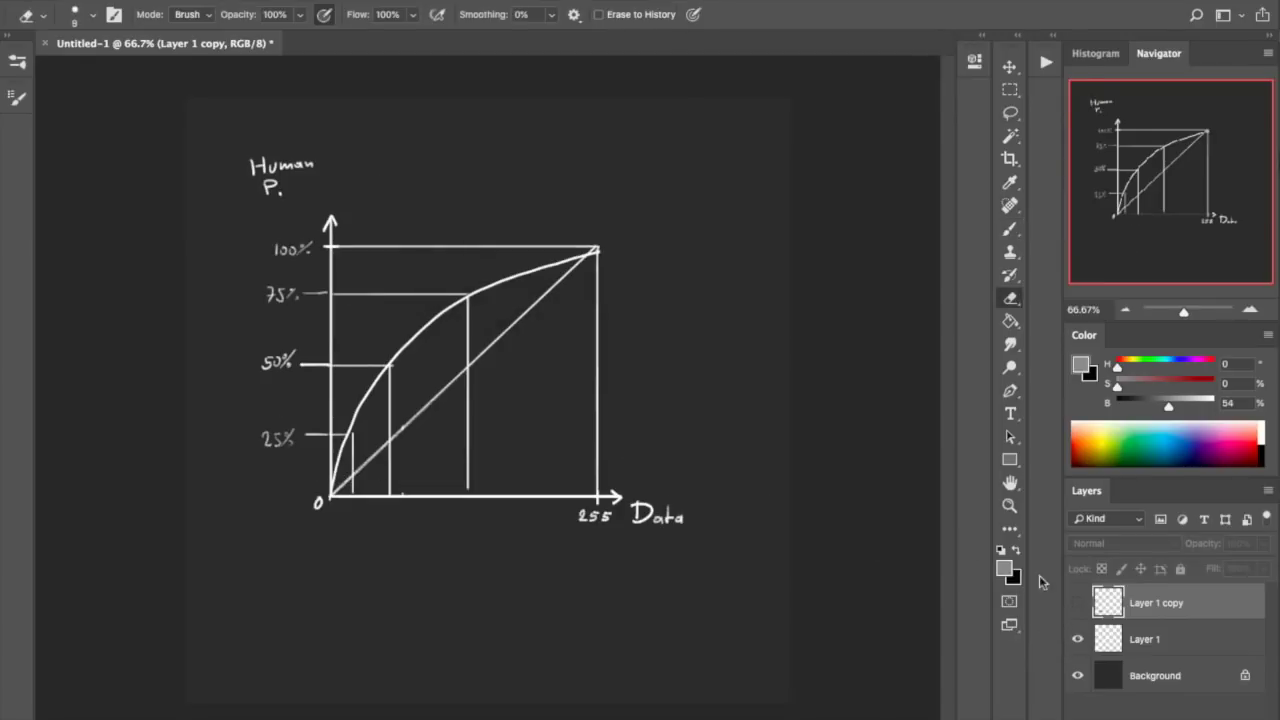
click(1131, 640)
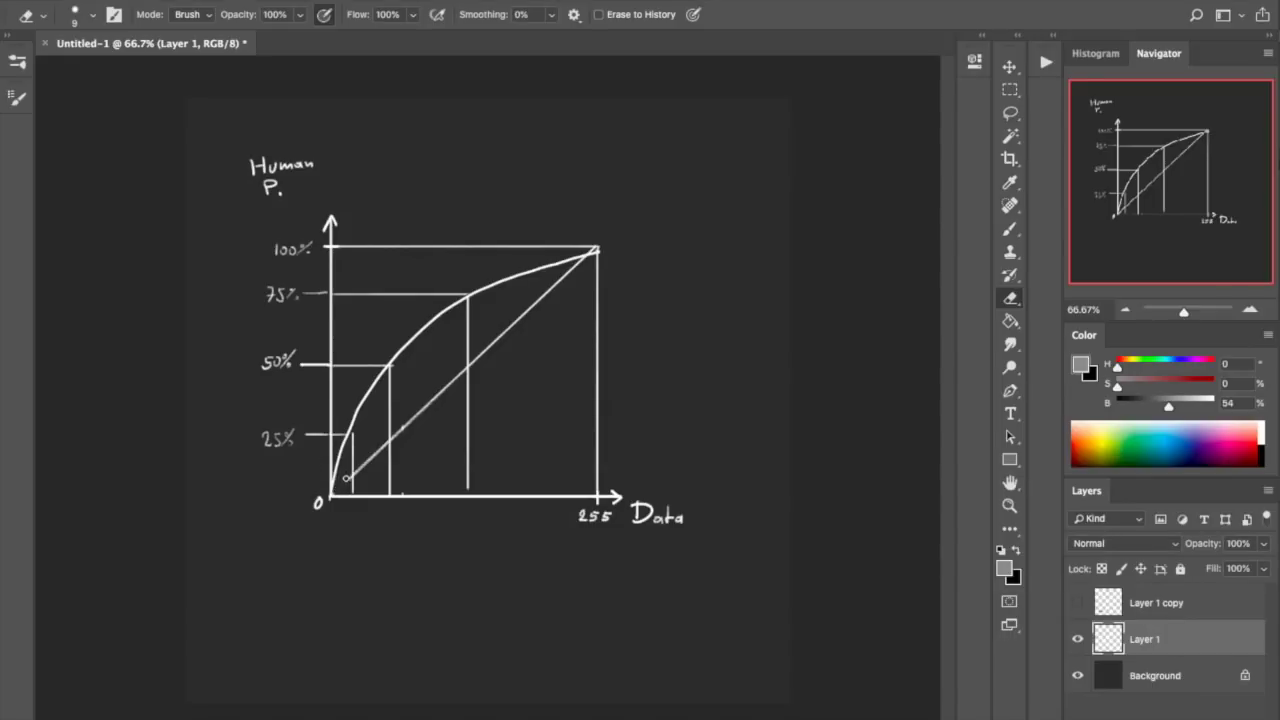
drag(368, 458, 374, 455)
mouse_move(392, 440)
mouse_down()
mouse_move(461, 373)
mouse_move(505, 352)
mouse_move(471, 364)
mouse_move(588, 254)
mouse_up()
- Set the brush colour to white and write 128 below the 75% level's vertical guide line
key(b)
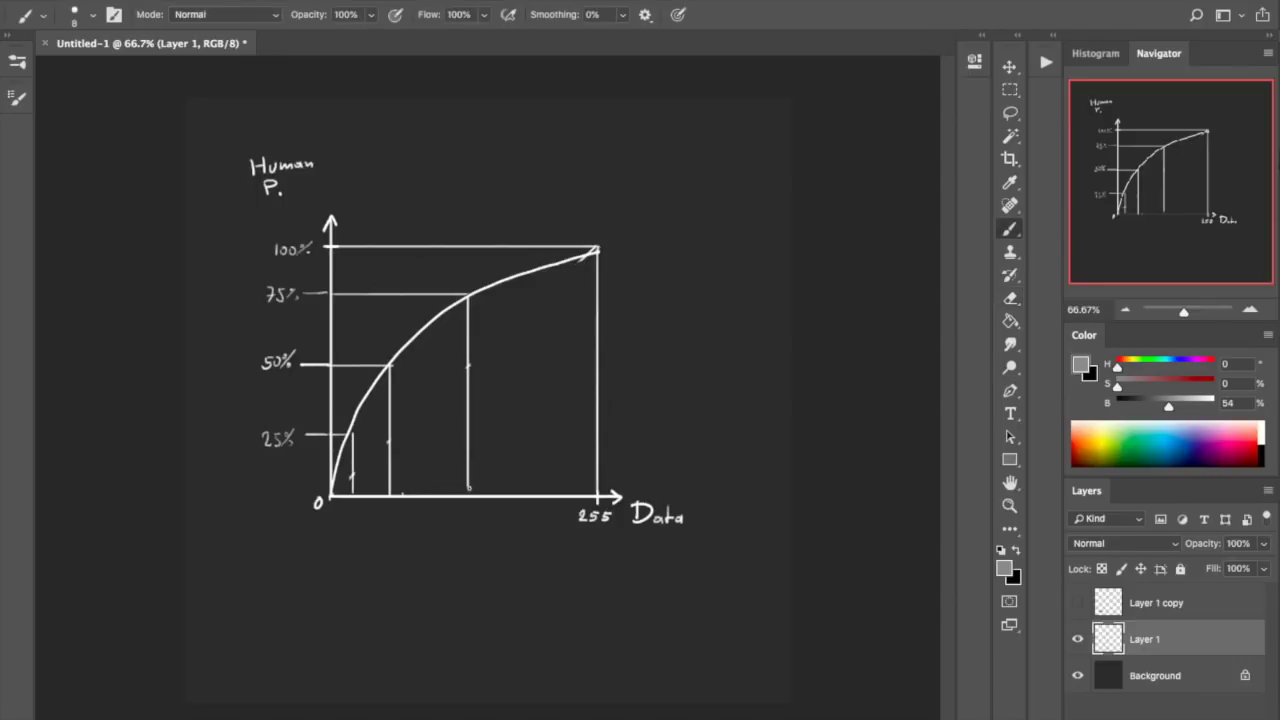
key(d)
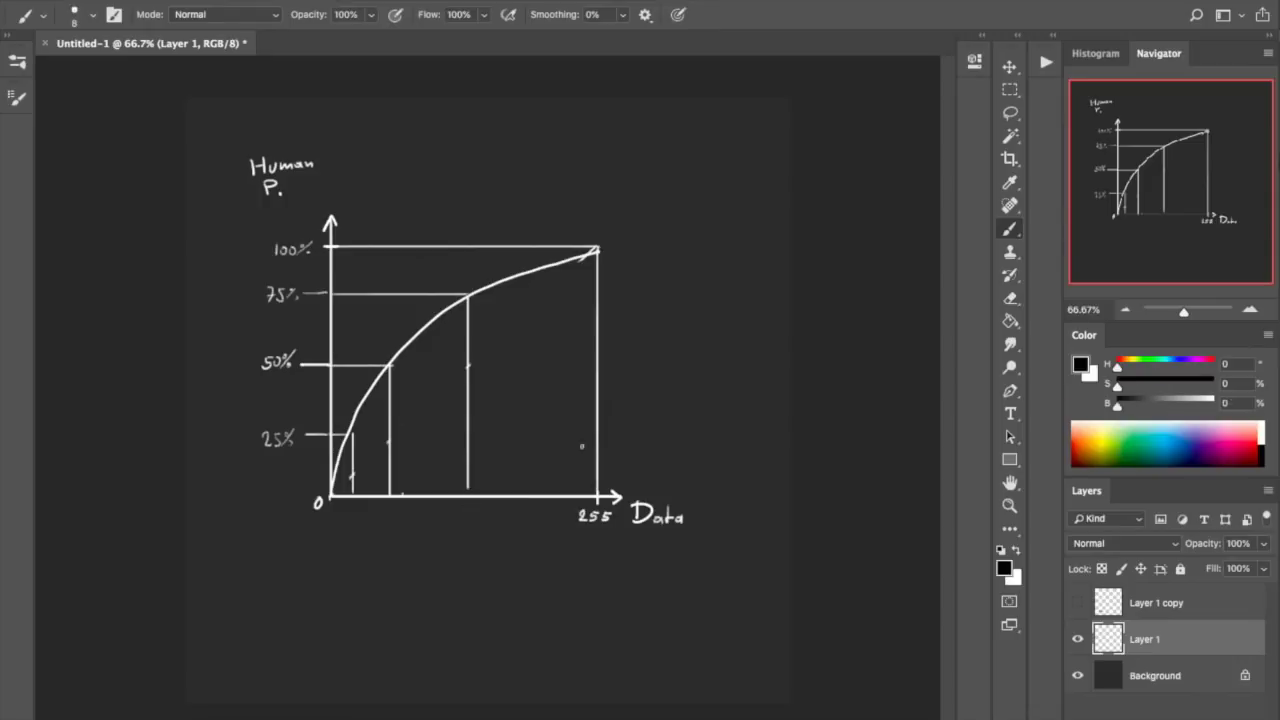
drag(1147, 406, 1212, 406)
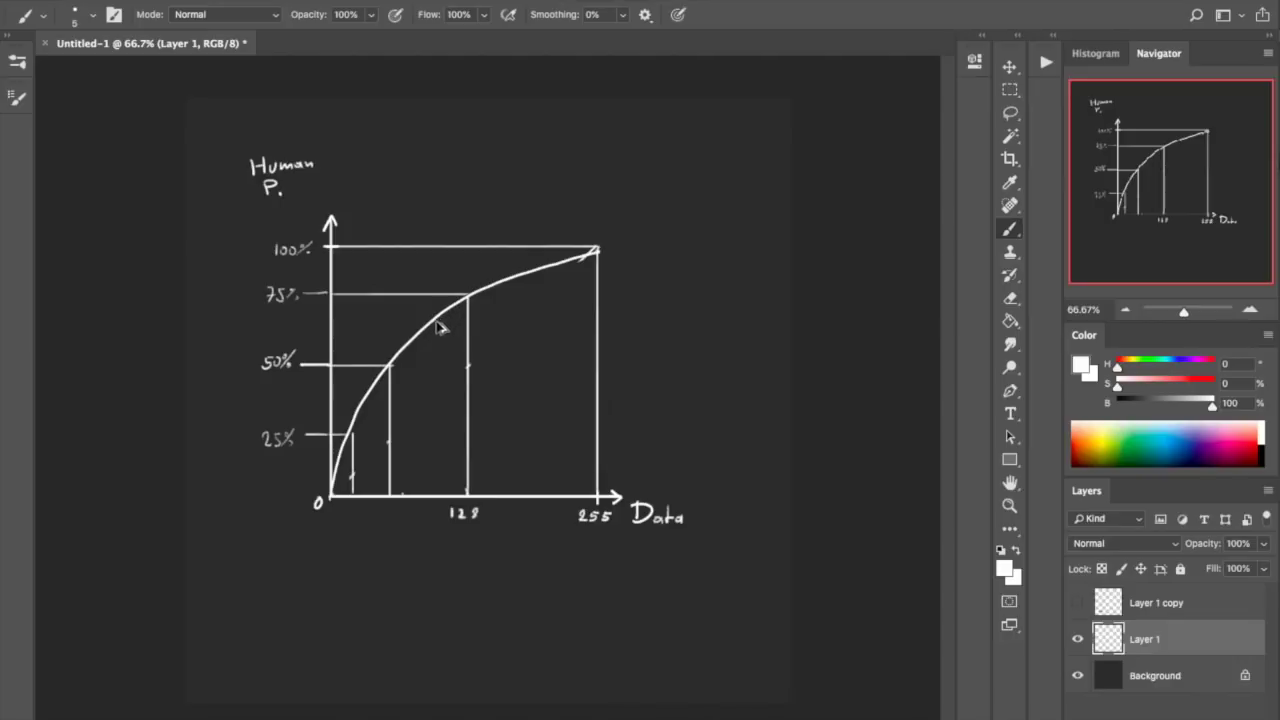
- Erase the 128 label below the horizontal axis and return to the Brush tool
key(e)
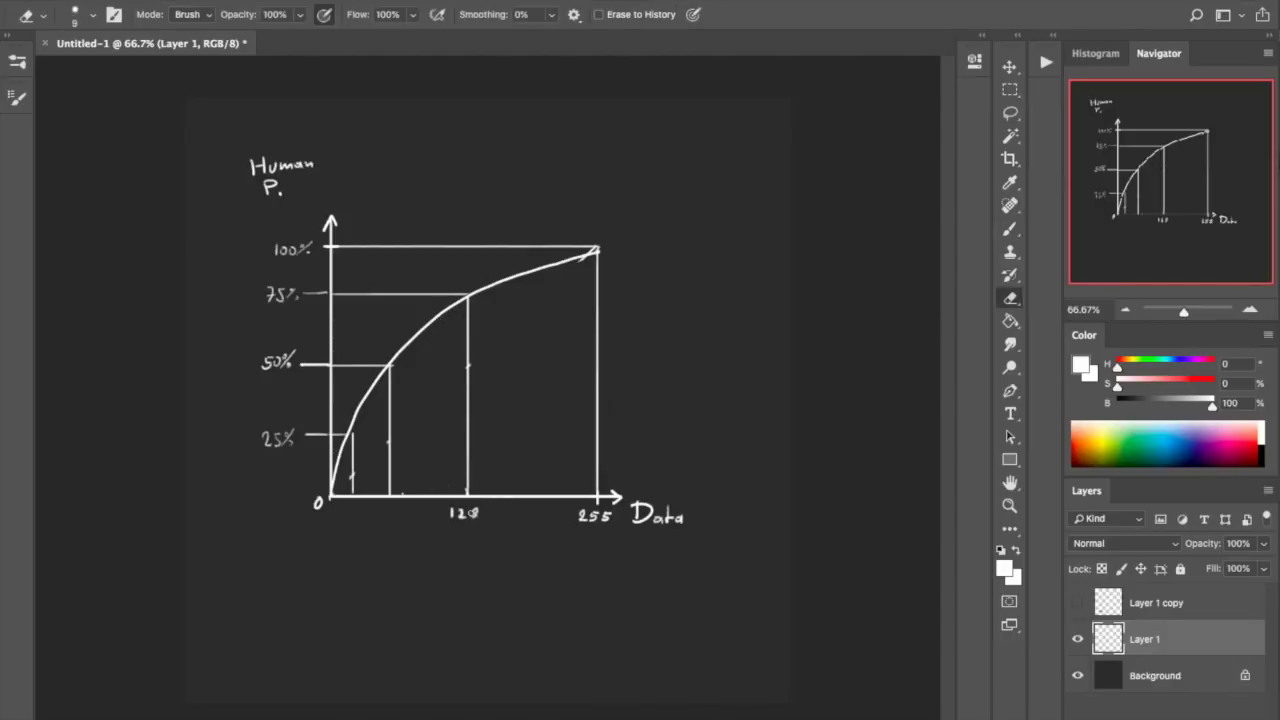
mouse_move(465, 513)
mouse_down()
mouse_move(445, 514)
mouse_move(478, 516)
mouse_up()
key(b)
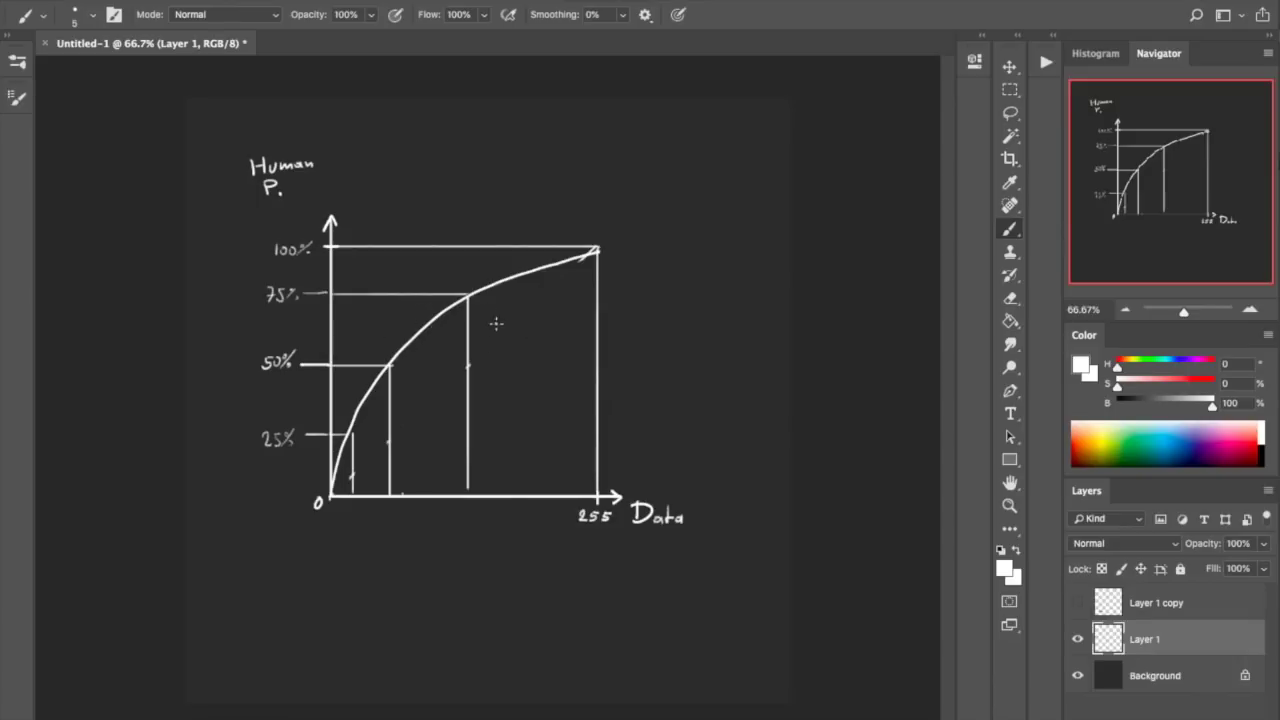
- Draw a curved arrow above the graph's upper-right corner and a small linear graph with axes beside the graph
drag(474, 301, 566, 318)
key(ctrl+z)
mouse_move(524, 224)
mouse_down()
mouse_move(611, 204)
mouse_move(640, 214)
mouse_up()
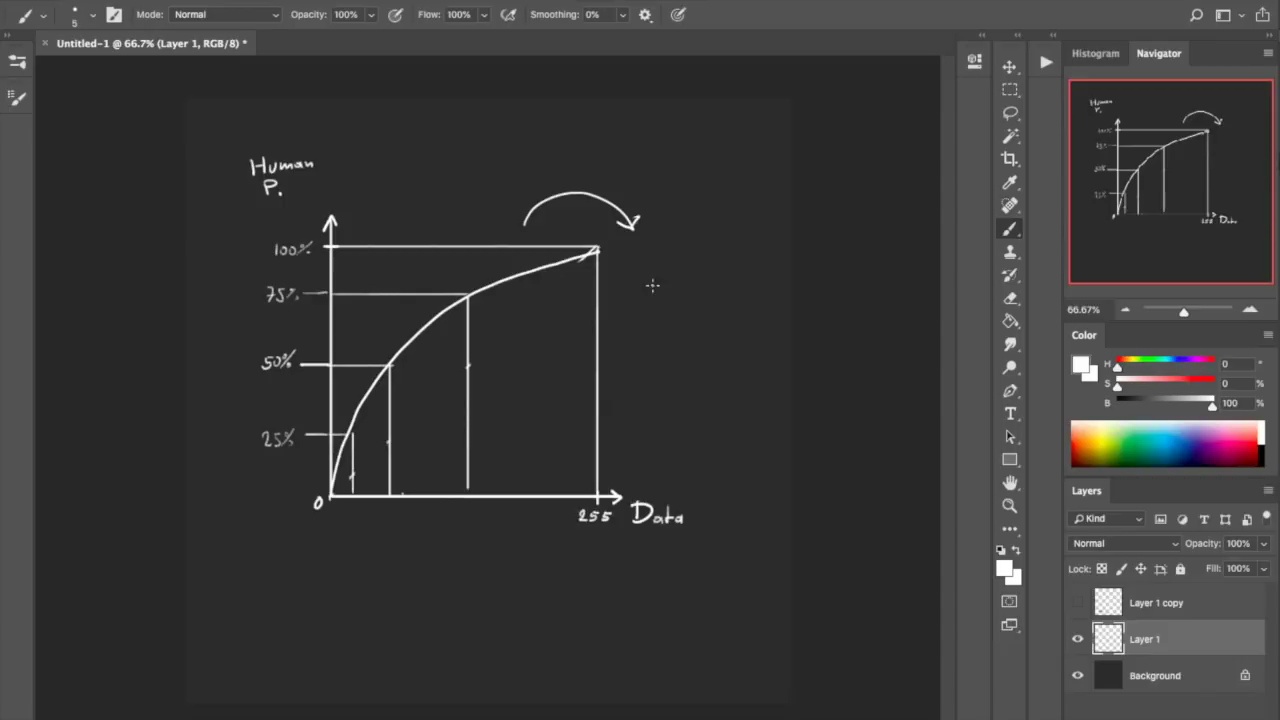
mouse_move(656, 280)
mouse_down()
mouse_move(714, 324)
mouse_move(738, 325)
mouse_up()
drag(645, 328, 727, 270)
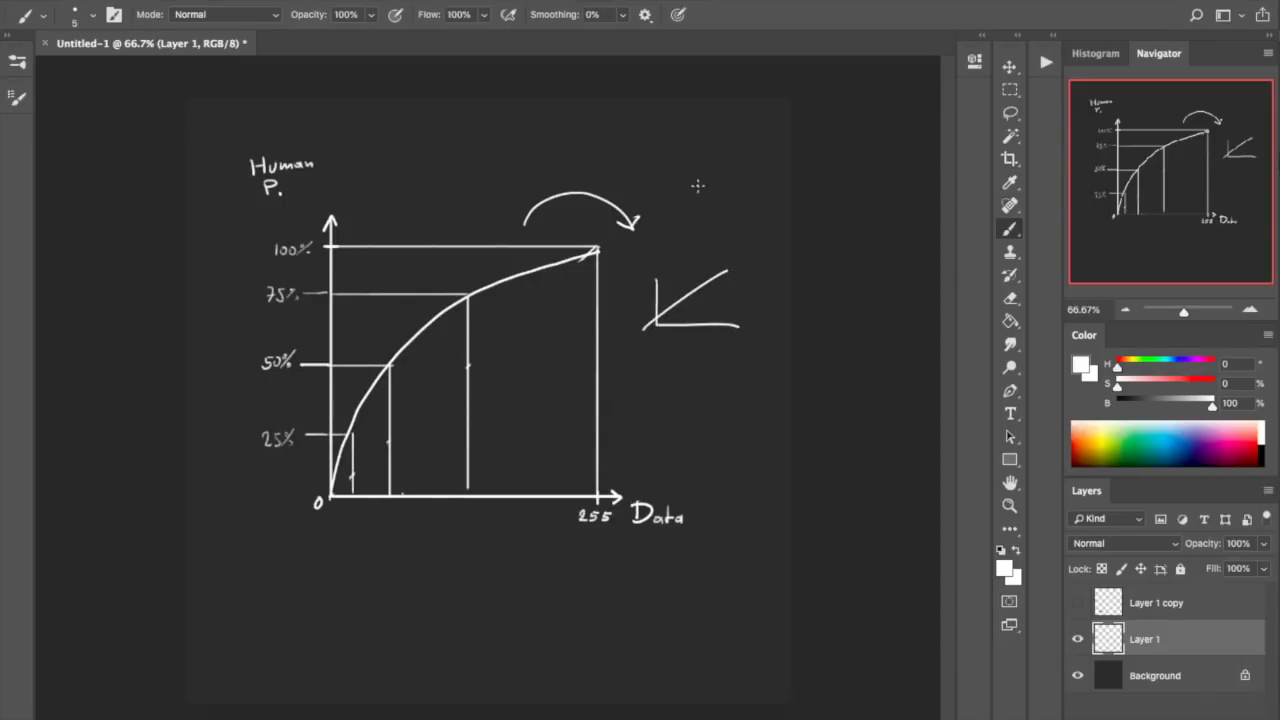
- Trim the outer ends of the small linear graph's diagonal and horizontal axis
key(e)
drag(727, 259, 716, 280)
drag(726, 325, 712, 326)
drag(709, 281, 712, 318)
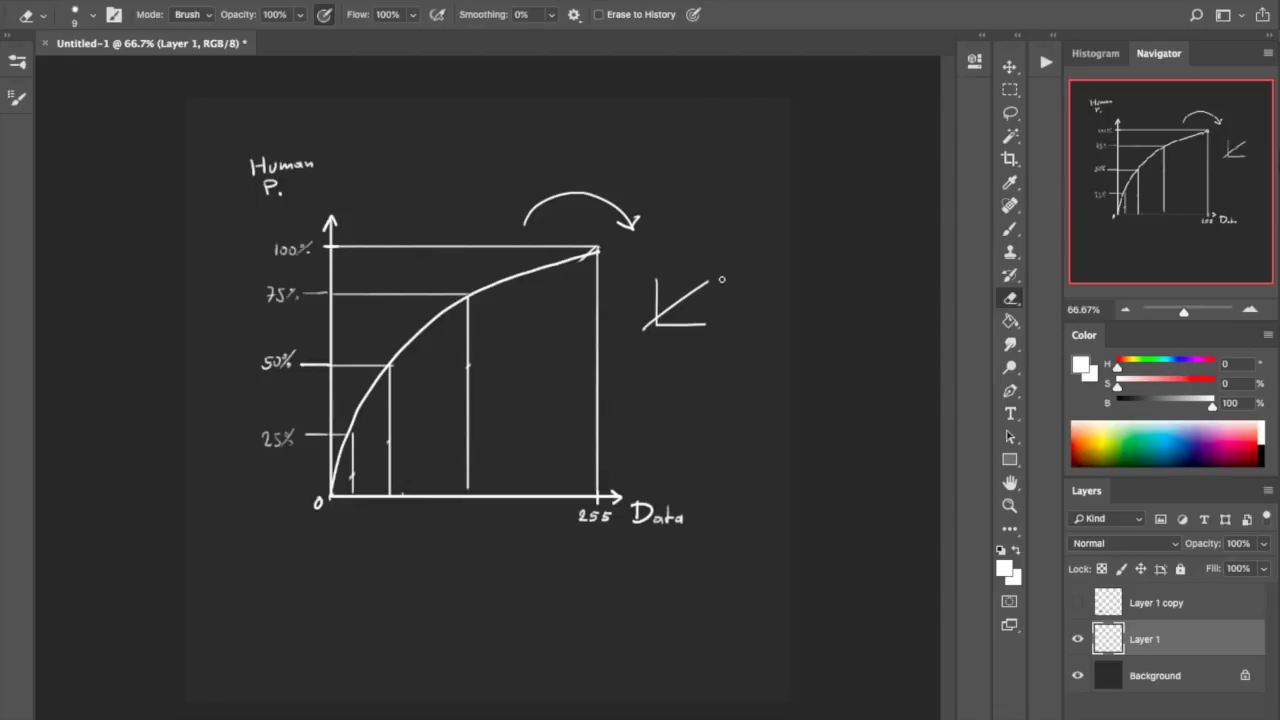
- Draw a downward arrow from the small linear graph to a small curved graph and trim the curved graph's base line
key(b)
mouse_move(724, 330)
mouse_down()
mouse_move(741, 377)
mouse_move(699, 437)
mouse_move(745, 439)
mouse_move(740, 403)
mouse_move(759, 398)
mouse_move(700, 443)
mouse_move(707, 415)
mouse_move(745, 405)
mouse_up()
key(ctrl+z)
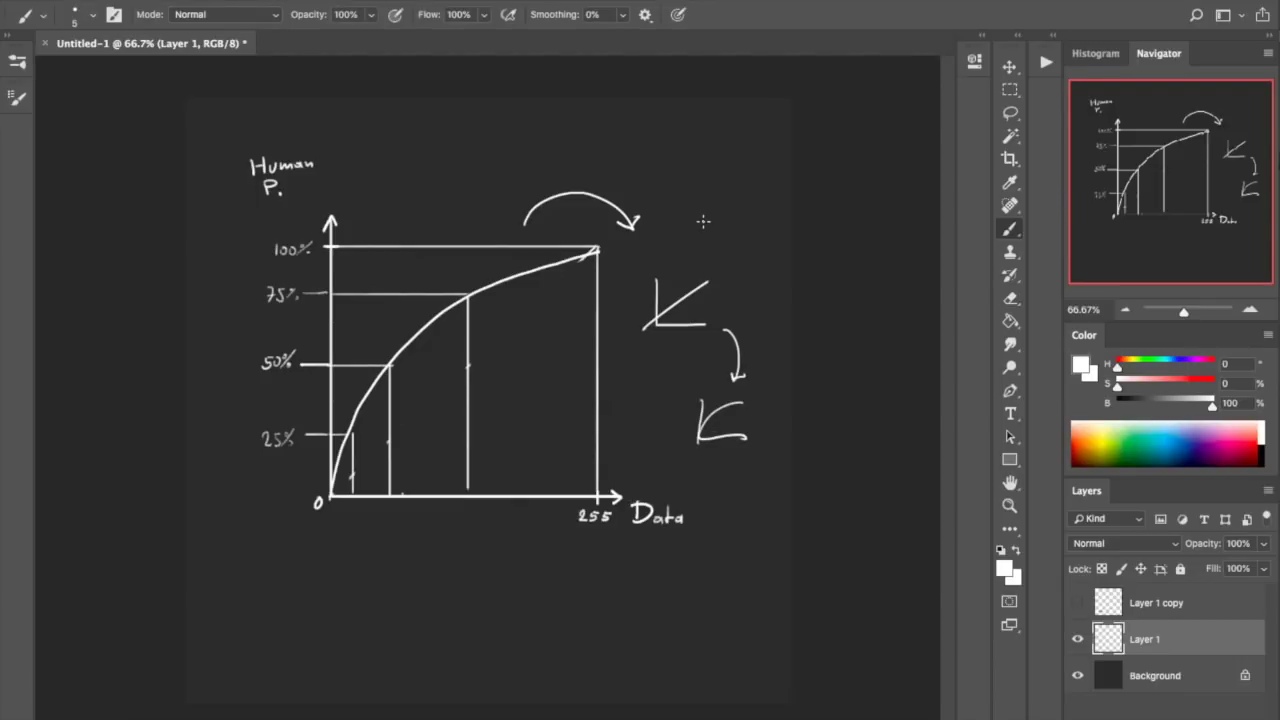
key(e)
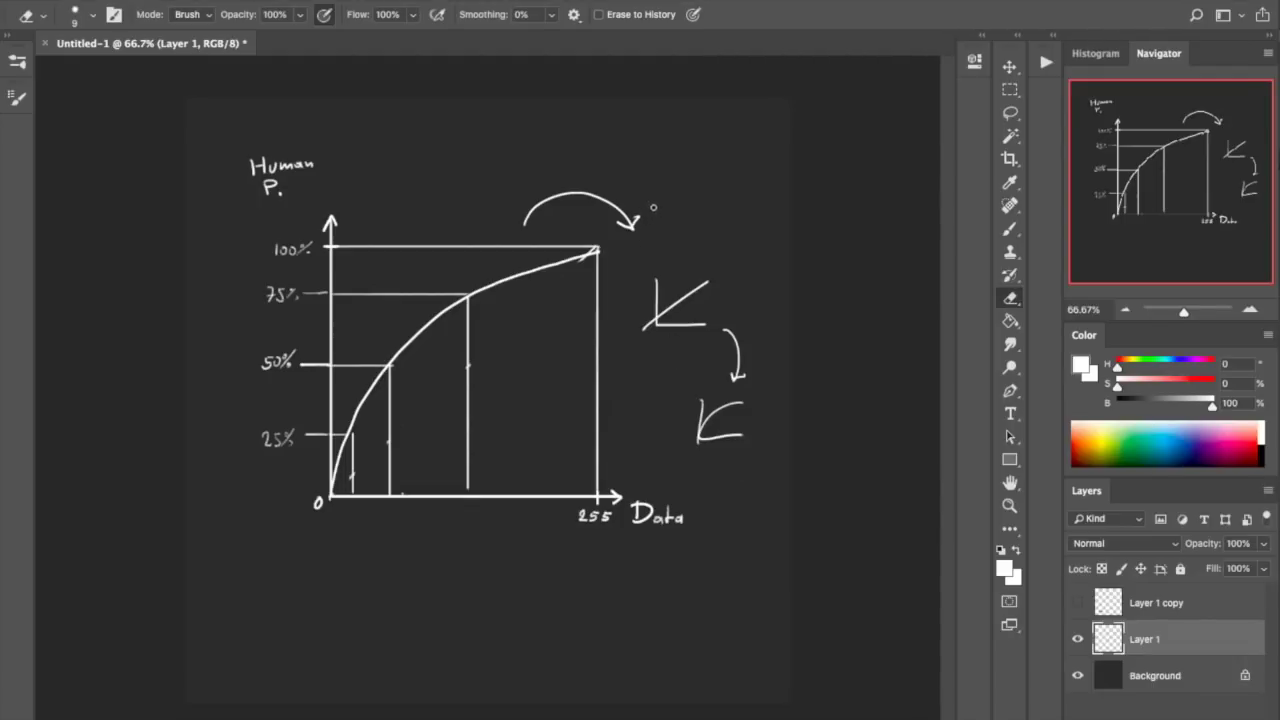
key(b)
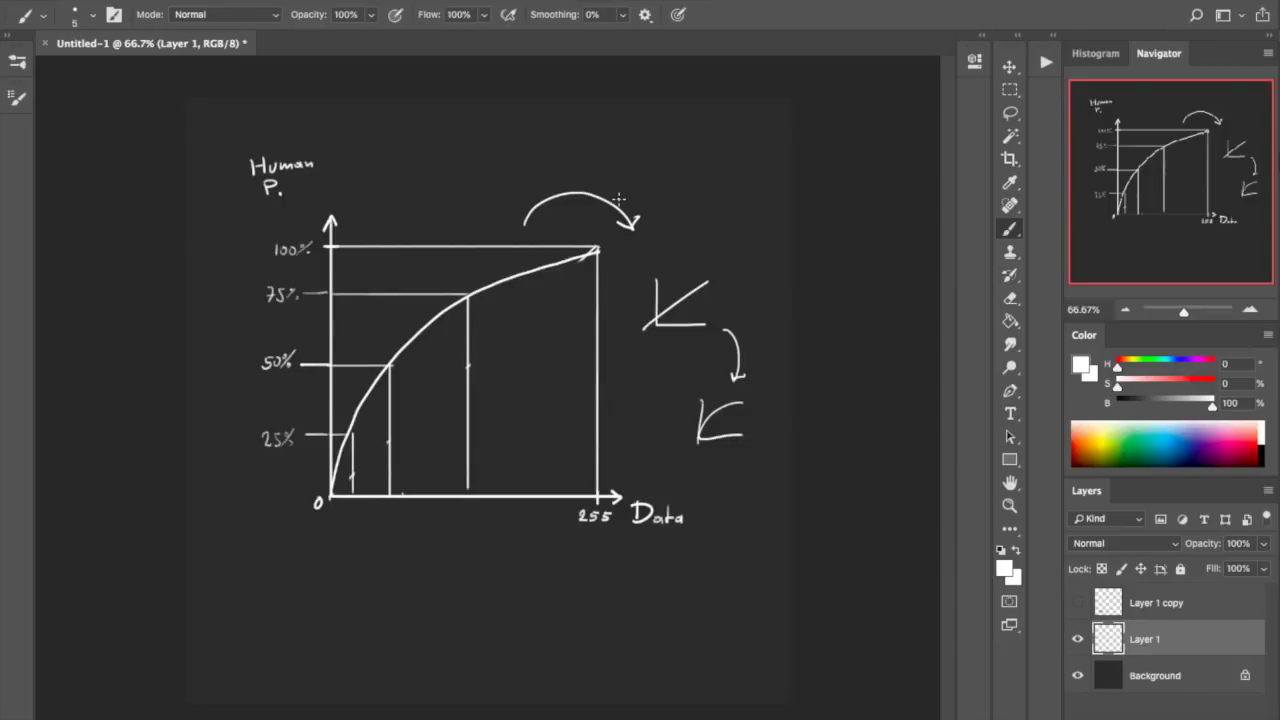
- Lasso the arrows and small graphs beside the main graph, delete them and clear the selection
key(l)
mouse_move(727, 256)
mouse_down()
mouse_move(699, 243)
mouse_move(656, 262)
mouse_move(623, 340)
mouse_move(653, 436)
mouse_move(706, 459)
mouse_move(777, 420)
mouse_move(760, 287)
mouse_move(680, 153)
mouse_move(585, 155)
mouse_move(522, 195)
mouse_move(509, 232)
mouse_move(631, 256)
mouse_up()
right_click(514, 203)
click(692, 163)
key(Delete)
key(ctrl+d)
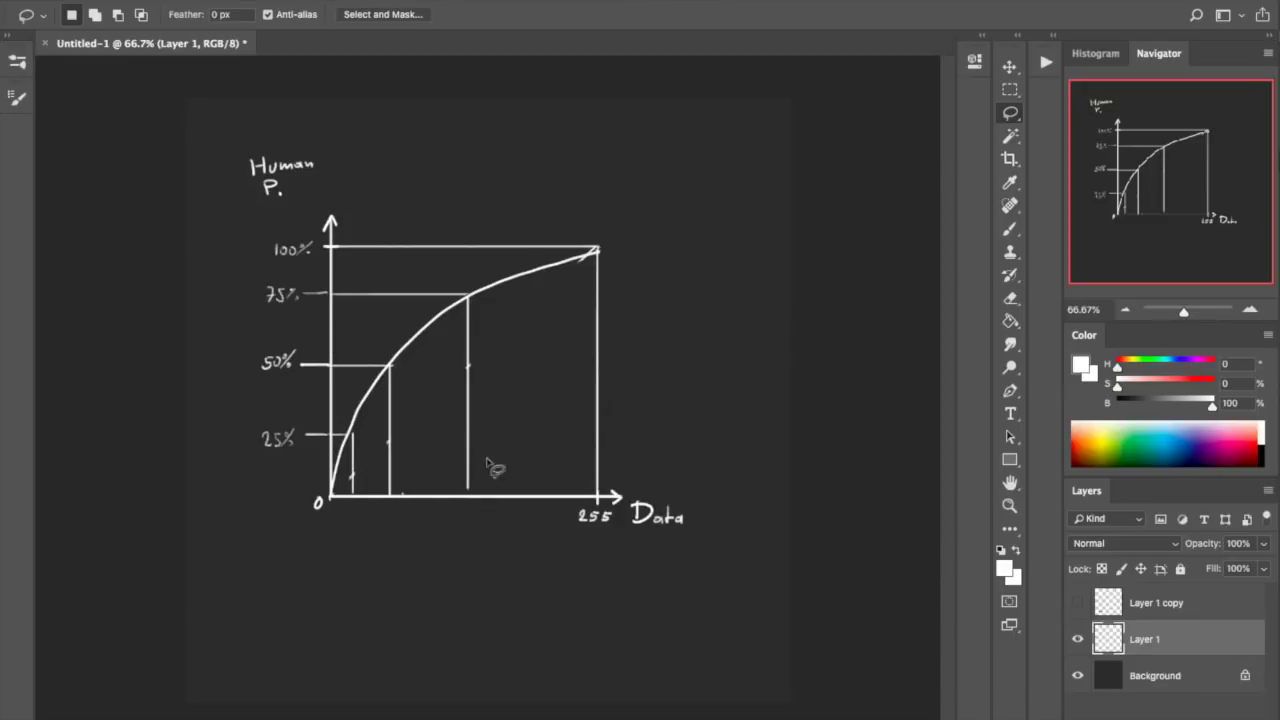
- Lasso the whole graph and move it slightly down and to the right on the canvas
mouse_move(655, 268)
mouse_down()
mouse_move(383, 100)
mouse_move(244, 141)
mouse_move(198, 243)
mouse_move(199, 402)
mouse_move(258, 506)
mouse_move(370, 558)
mouse_move(493, 577)
mouse_move(621, 574)
mouse_move(710, 533)
mouse_move(737, 456)
mouse_move(719, 380)
mouse_move(657, 271)
mouse_up()
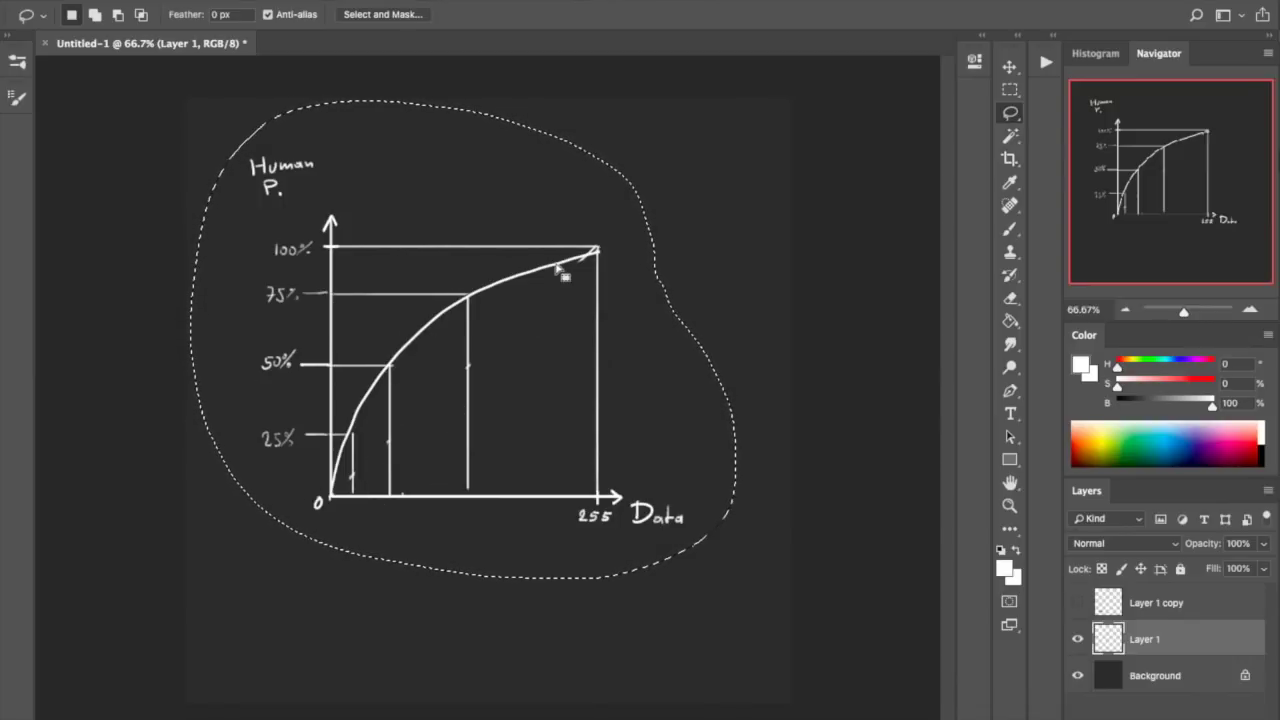
mouse_move(558, 401)
ctrl+mouse_down()
mouse_move(574, 406)
mouse_move(566, 383)
ctrl+mouse_up()
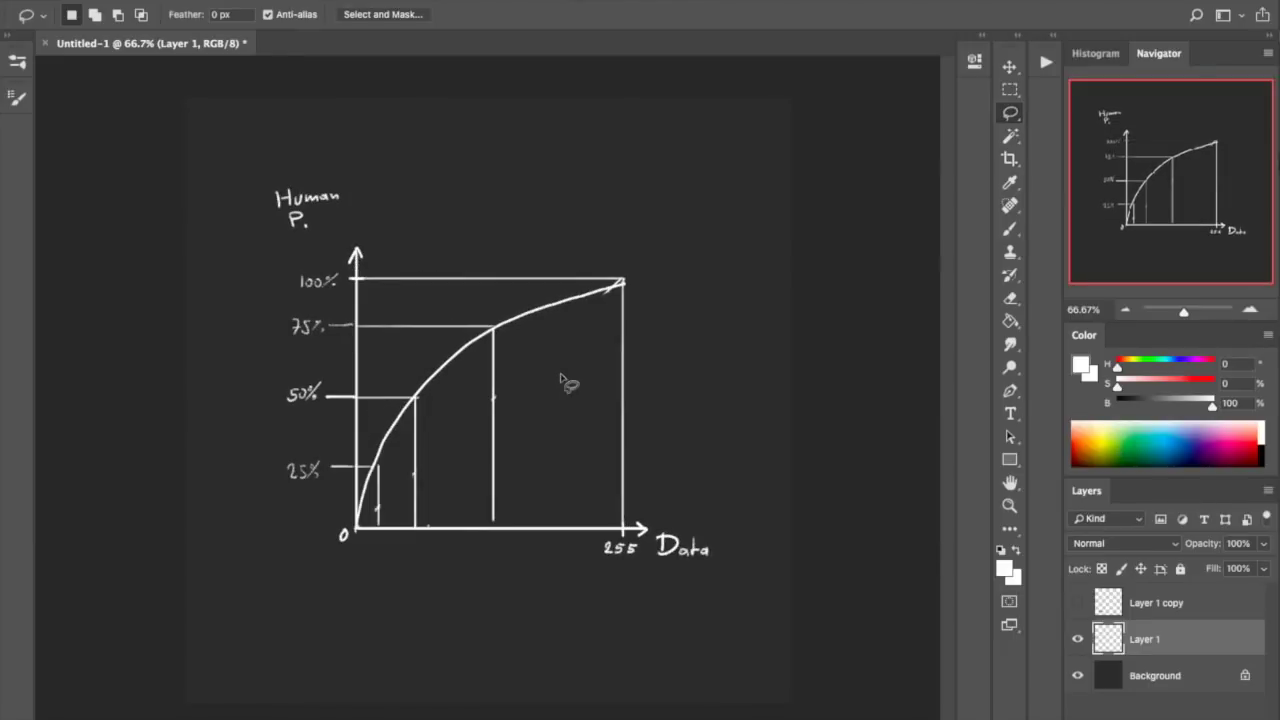
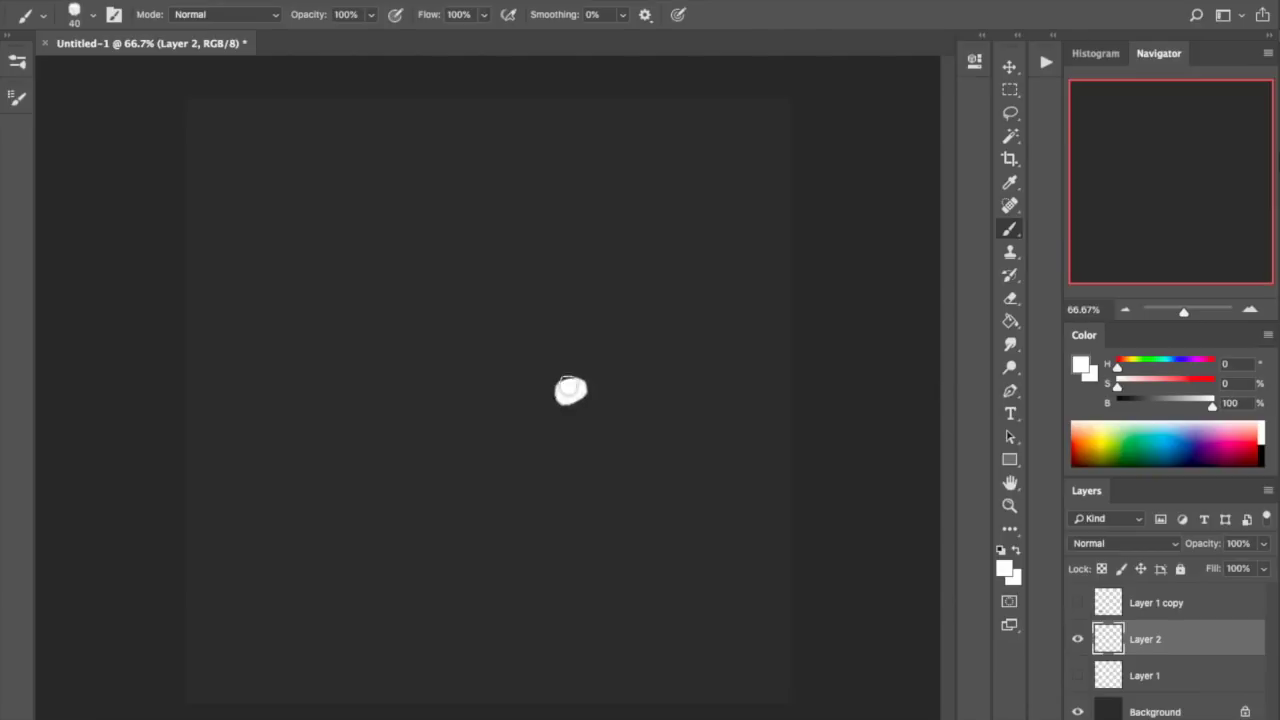
- Paint a black stroke beside the white one on Layer 2 and a 43% brightness grey stroke between them with brush size 35
click(1127, 401)
click(1115, 405)
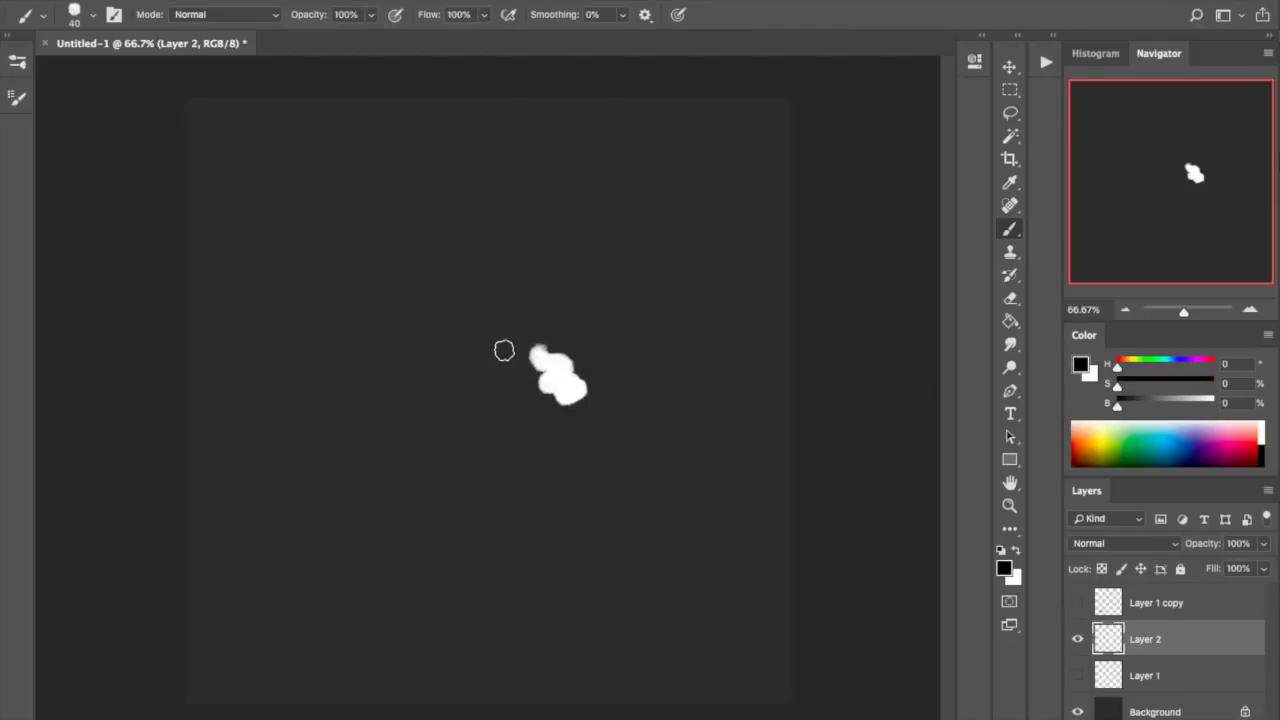
click(1158, 403)
key(bracketleft)
drag(518, 352, 548, 398)
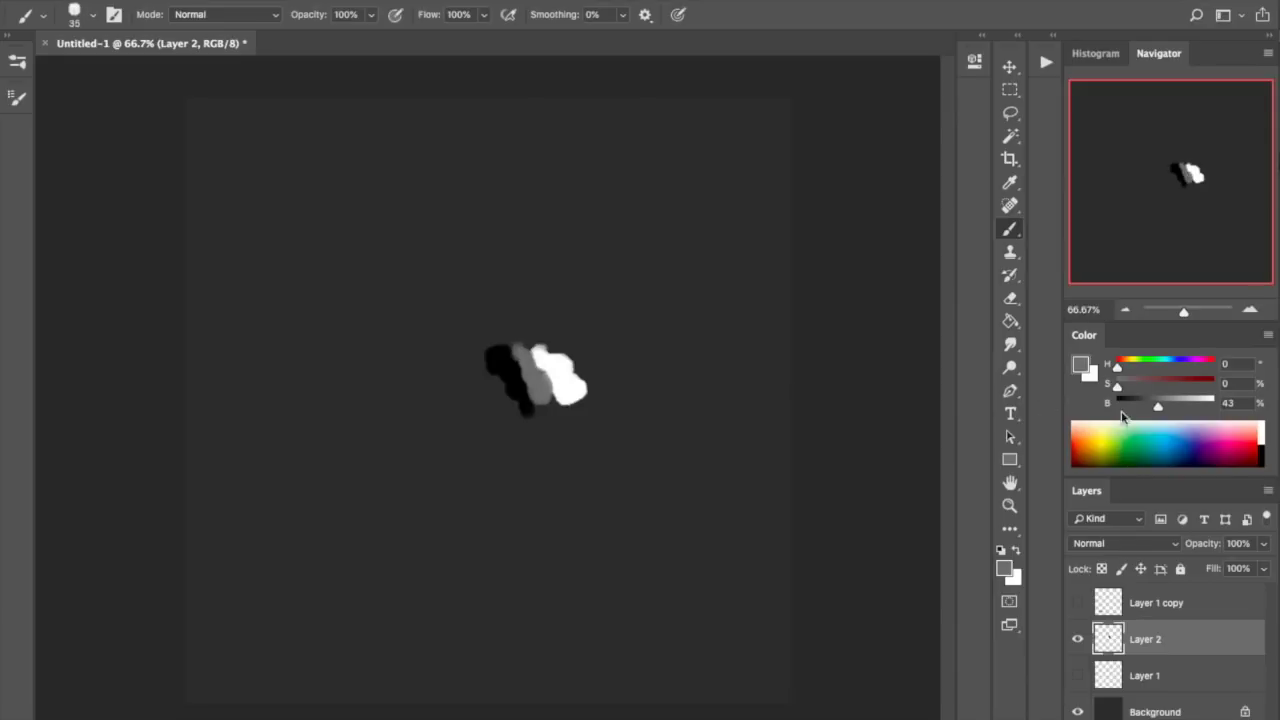
- With a white size 9 brush, draw an arrow down-left from the swatches to a tilted flat sheet containing a scribble
drag(1183, 402, 1214, 403)
key(bracketleft)
key(bracketleft)
key(bracketleft)
key(bracketleft)
drag(492, 404, 462, 465)
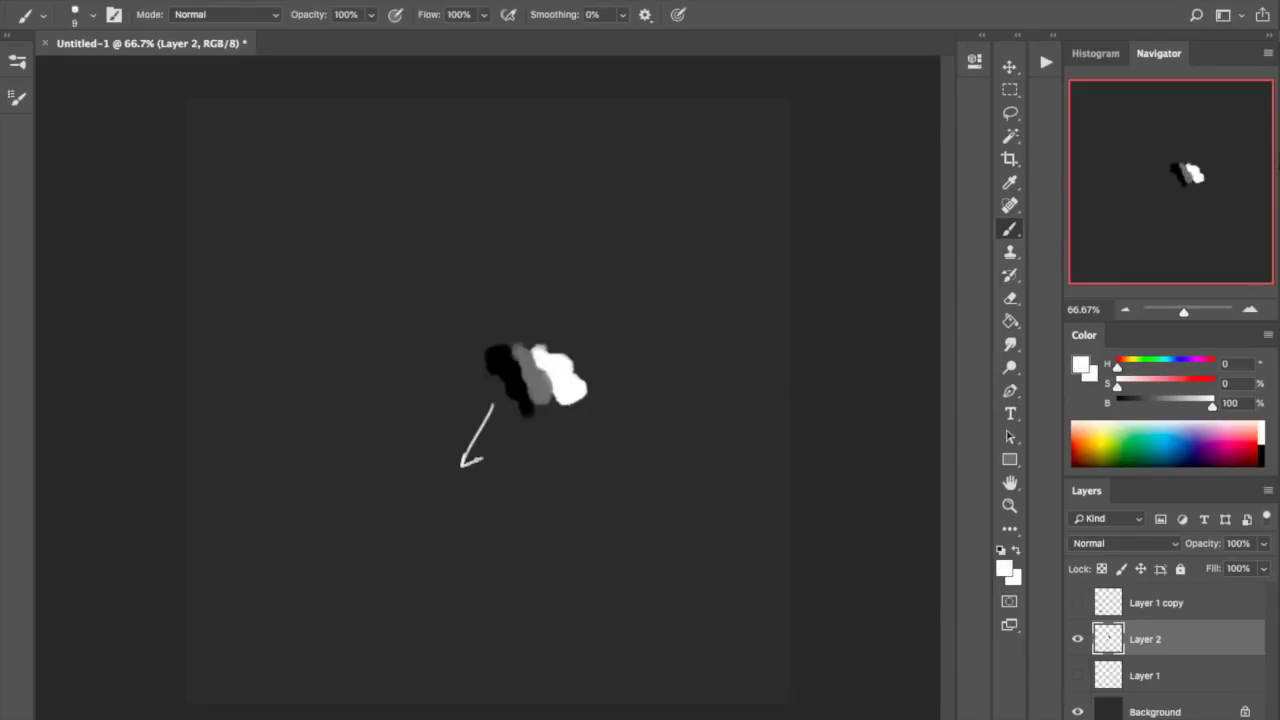
mouse_move(365, 529)
mouse_down()
mouse_move(431, 501)
mouse_move(483, 540)
mouse_move(410, 590)
mouse_up()
drag(427, 516, 461, 542)
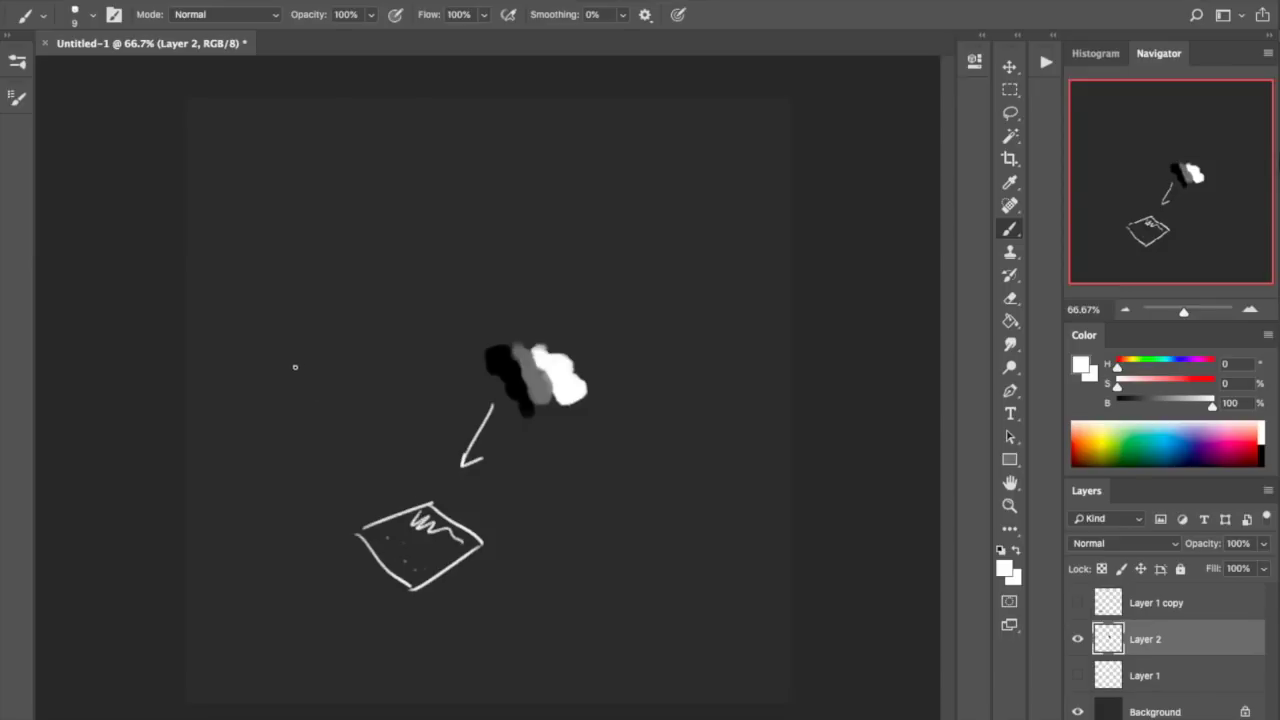
- Draw a curved sheet to the left of the swatches and scribble shading along its upper edge
mouse_move(303, 363)
mouse_down()
mouse_move(328, 402)
mouse_move(411, 369)
mouse_up()
key(ctrl+z)
mouse_move(288, 378)
mouse_down()
mouse_move(343, 406)
mouse_move(401, 338)
mouse_up()
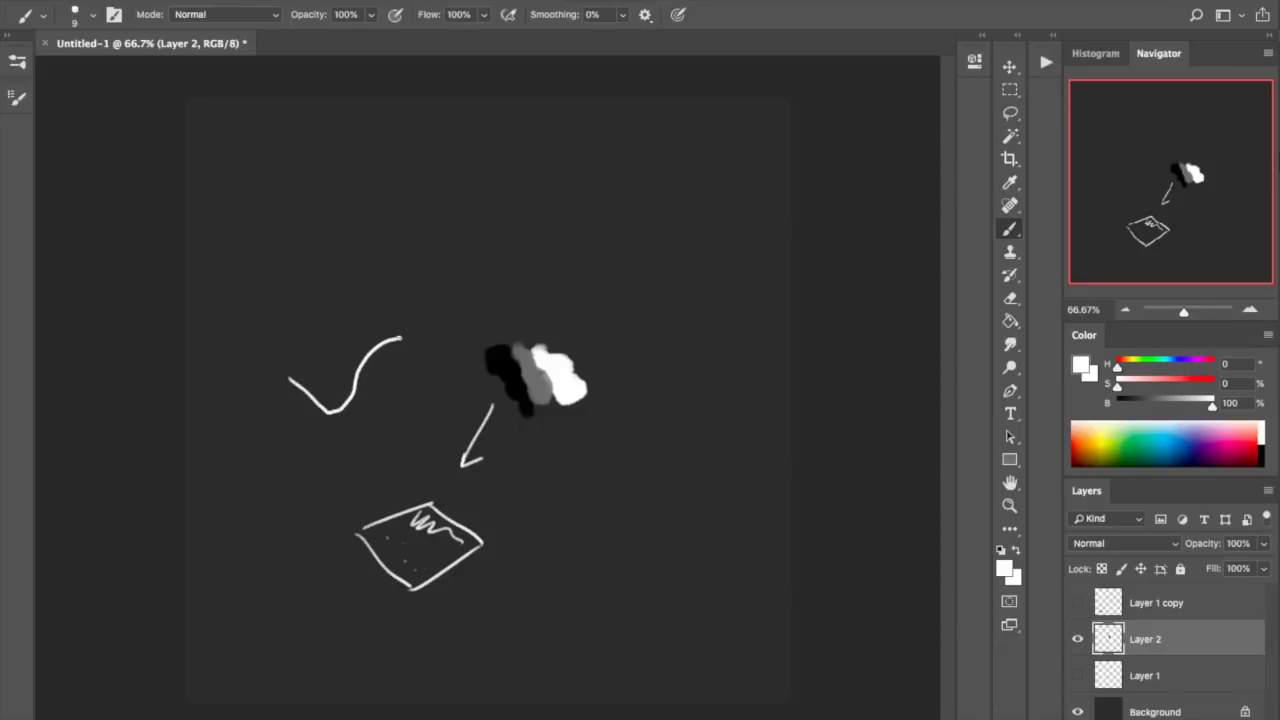
drag(293, 373, 291, 378)
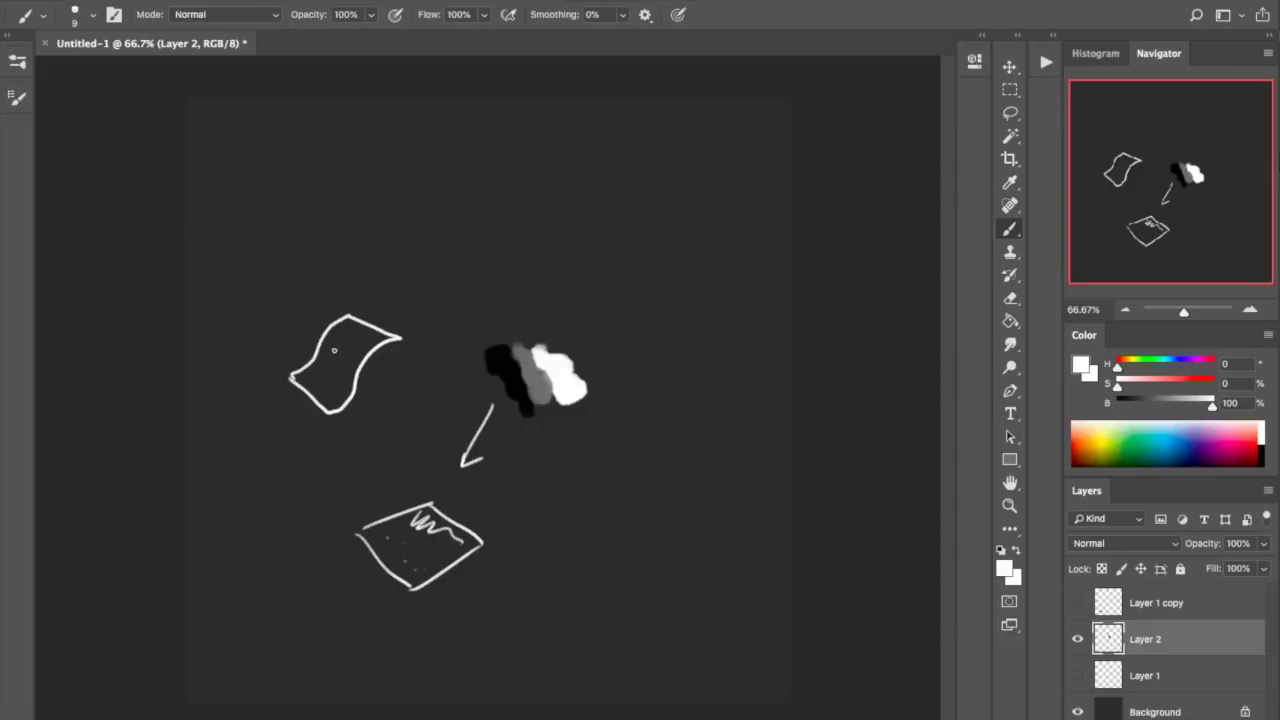
mouse_move(367, 333)
mouse_down()
mouse_move(386, 345)
mouse_move(340, 323)
mouse_up()
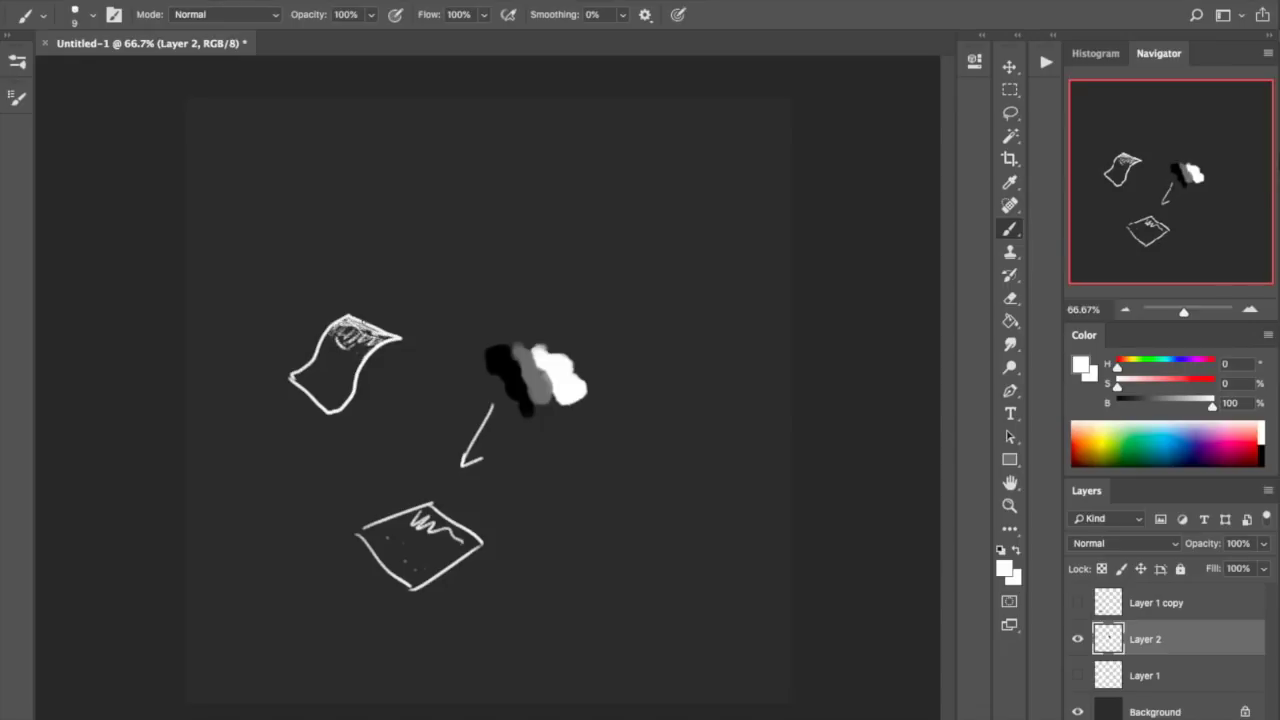
- Draw three arrows pointing from the flat sheet up to the curved sheet
drag(405, 350, 439, 479)
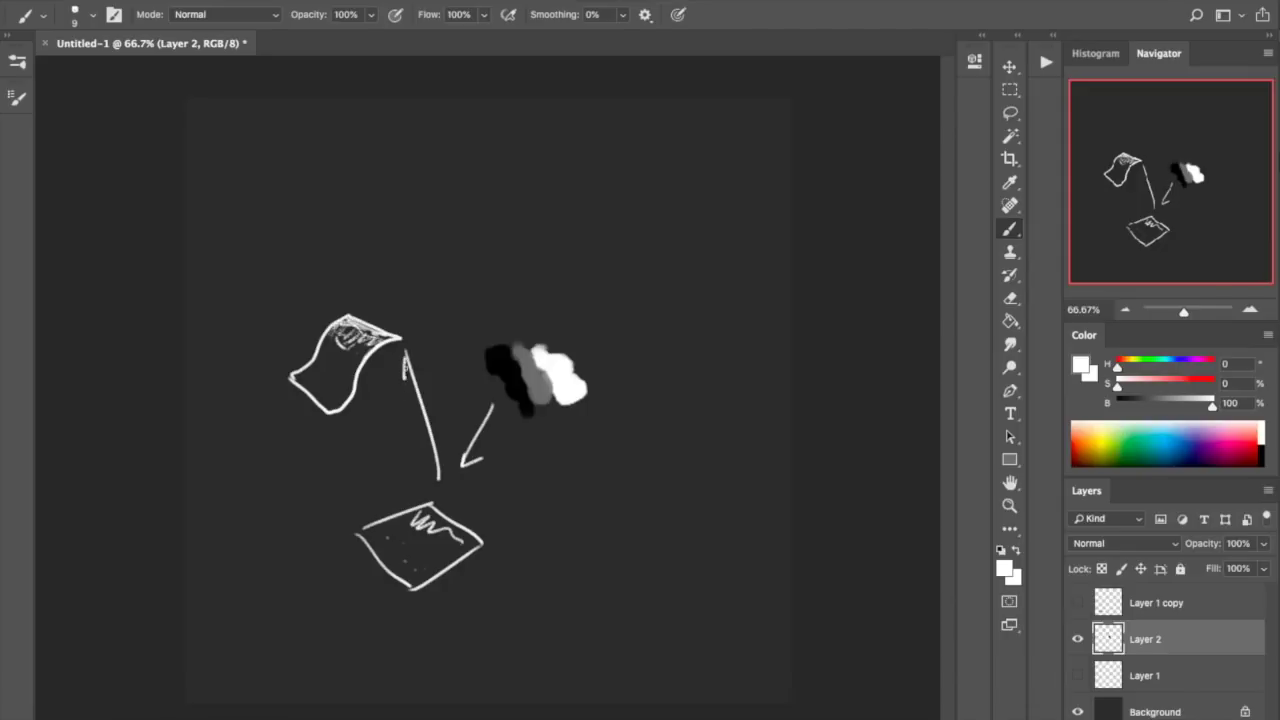
drag(405, 356, 424, 378)
mouse_move(368, 498)
mouse_down()
mouse_move(355, 444)
mouse_move(366, 462)
mouse_up()
drag(309, 403, 332, 474)
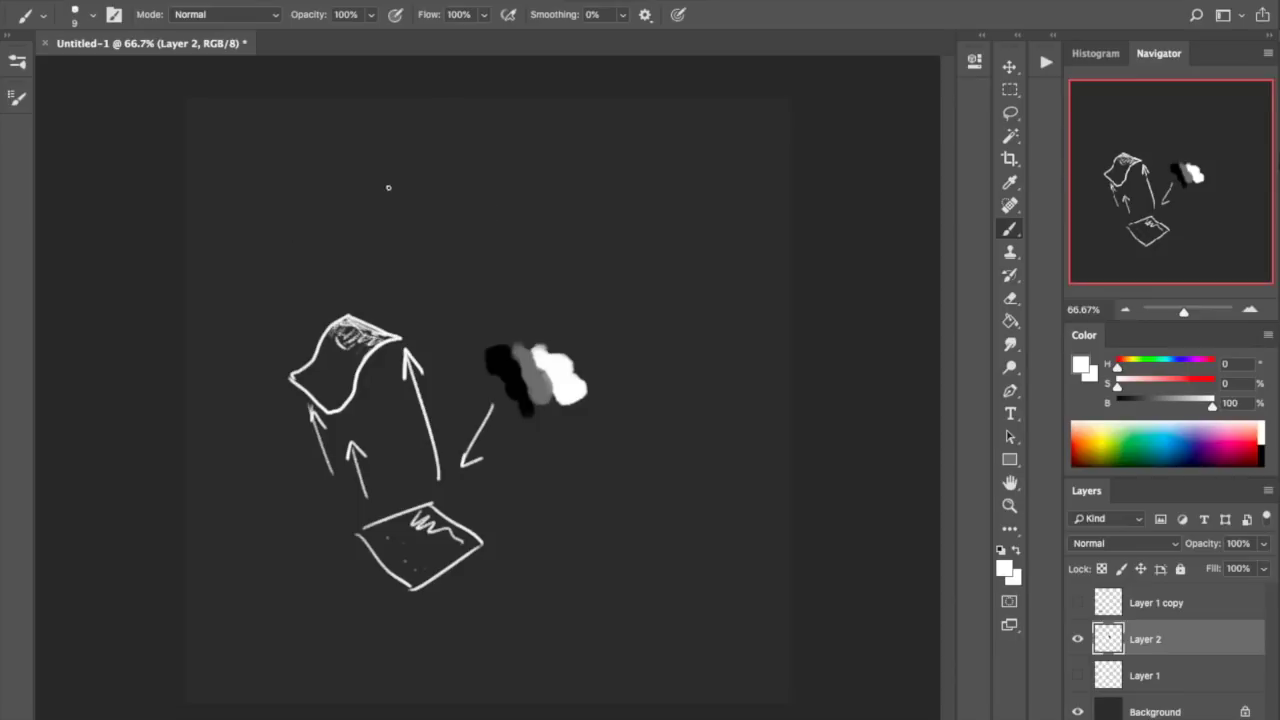
- Draw a tilted flat sheet above the swatches and a thin curved sheet just beneath it
drag(409, 233, 420, 268)
key(ctrl+z)
mouse_move(404, 225)
mouse_down()
mouse_move(418, 268)
mouse_move(477, 159)
mouse_up()
drag(420, 267, 533, 186)
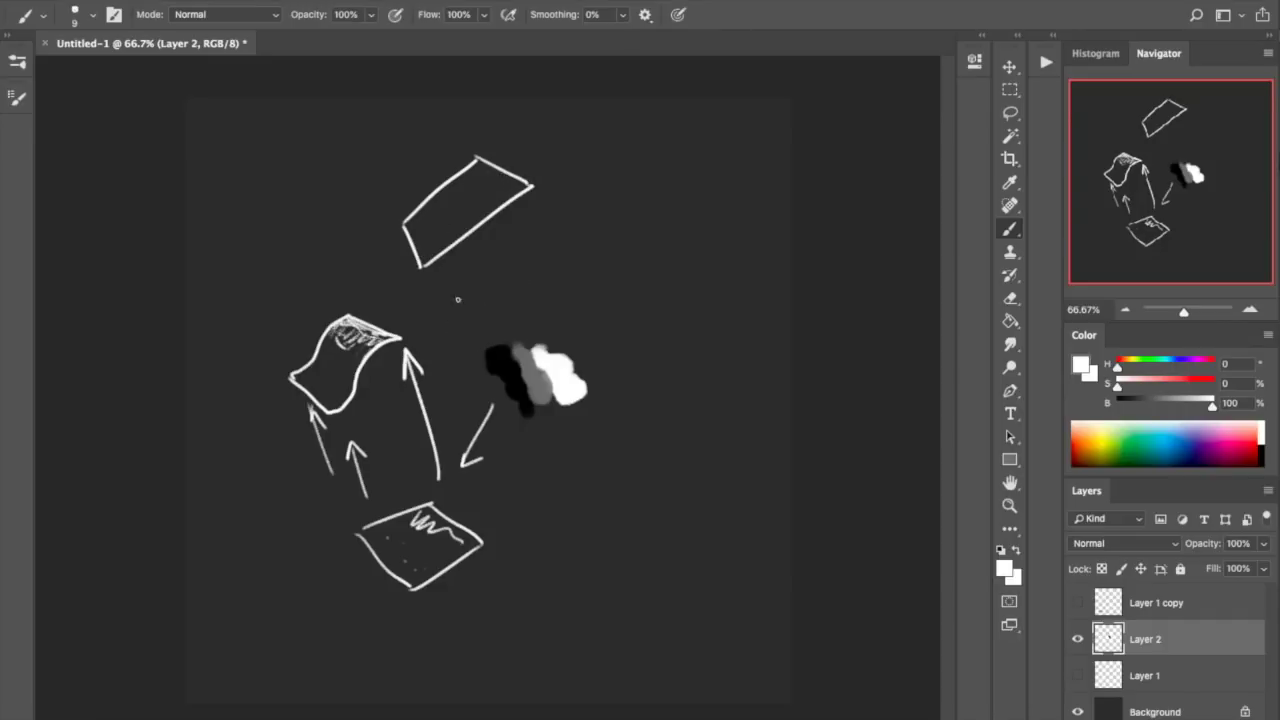
mouse_move(459, 329)
mouse_down()
mouse_move(591, 247)
mouse_move(444, 300)
mouse_move(567, 236)
mouse_up()
right_click(585, 241)
click(687, 198)
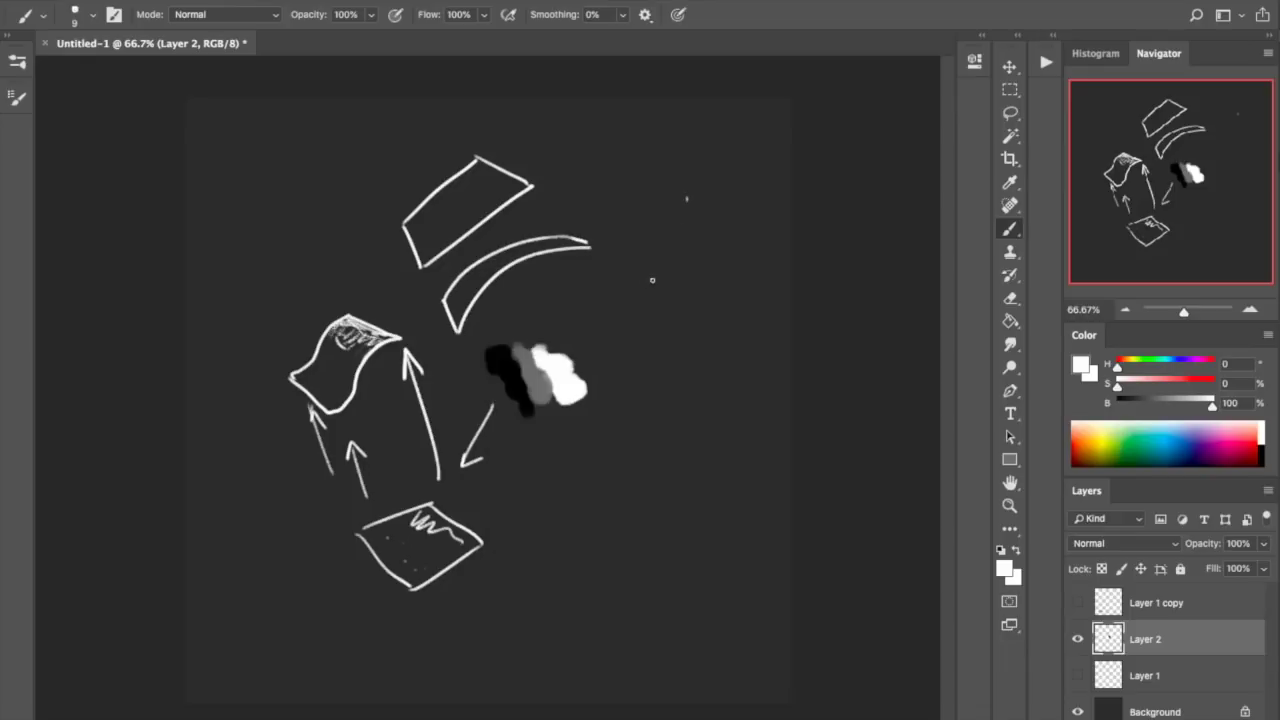
mouse_move(681, 282)
mouse_down()
mouse_move(668, 320)
mouse_move(610, 377)
mouse_up()
drag(685, 280, 729, 368)
key(ctrl+z)
key(ctrl+z)
- Sketch a broad arch with inner contour lines beside the swatches, adding short strokes below it and at its outer end
mouse_move(708, 242)
mouse_down()
mouse_move(640, 273)
mouse_move(590, 344)
mouse_up()
drag(708, 242, 772, 312)
key(ctrl+z)
mouse_move(712, 242)
mouse_down()
mouse_move(773, 313)
mouse_move(599, 303)
mouse_move(548, 340)
mouse_up()
drag(691, 341, 699, 354)
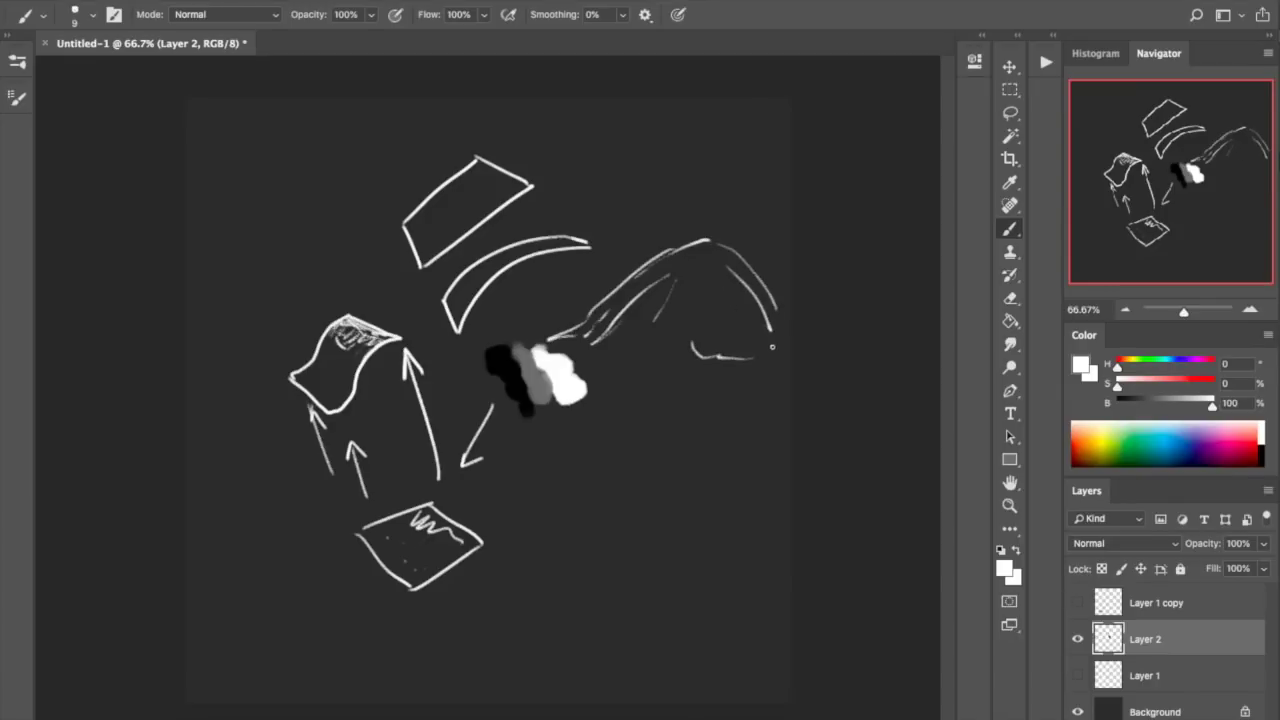
drag(752, 281, 792, 305)
drag(758, 290, 788, 309)
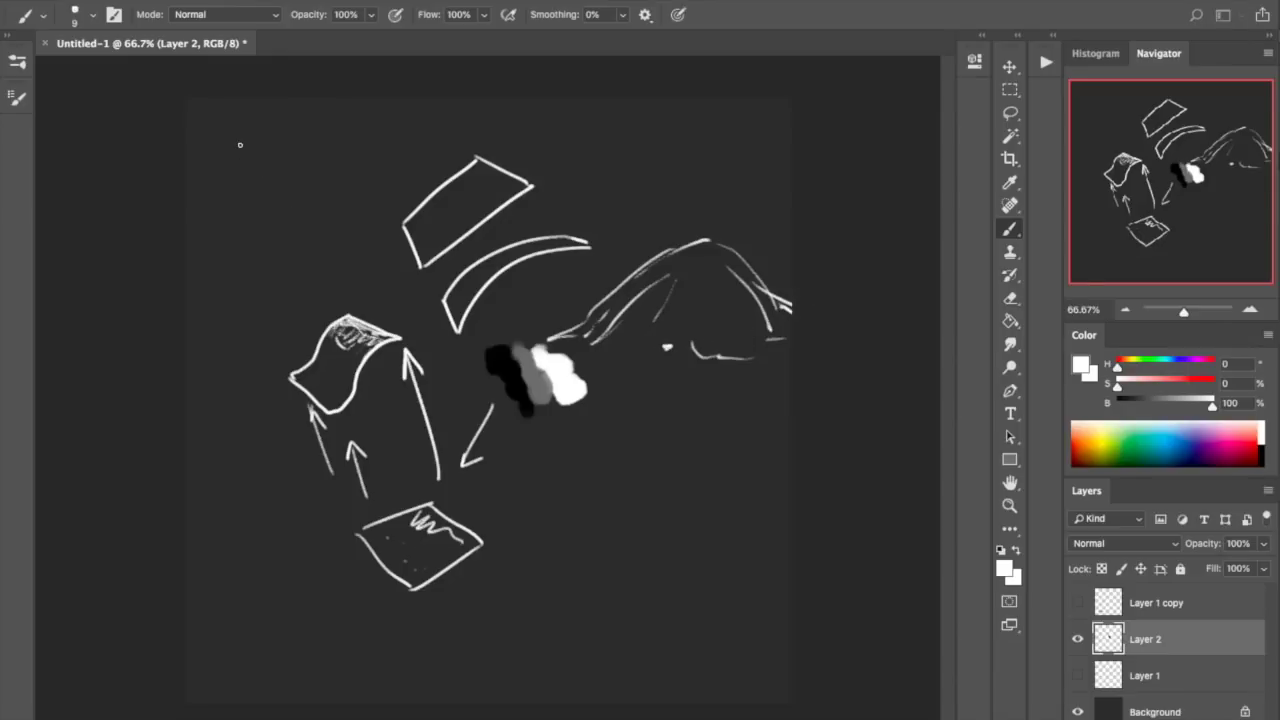
- Start a new document and set both its width and height to 256 pixels
key(super+n)
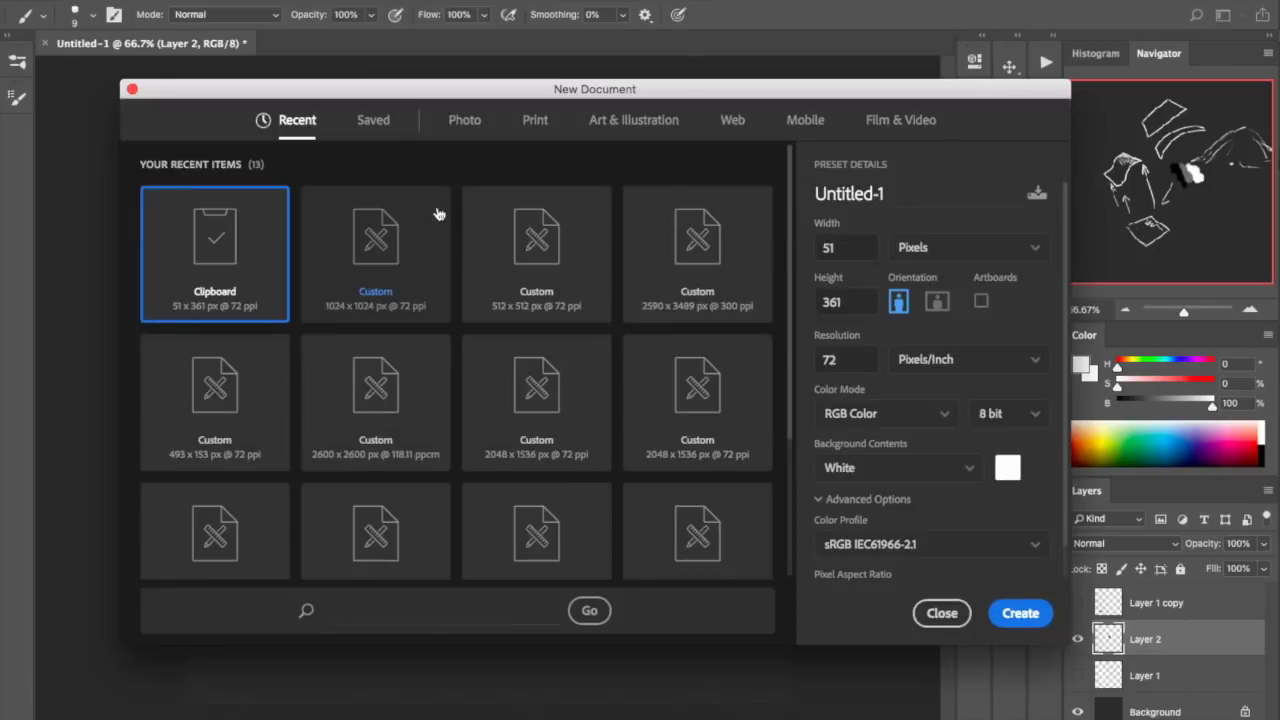
text(512)
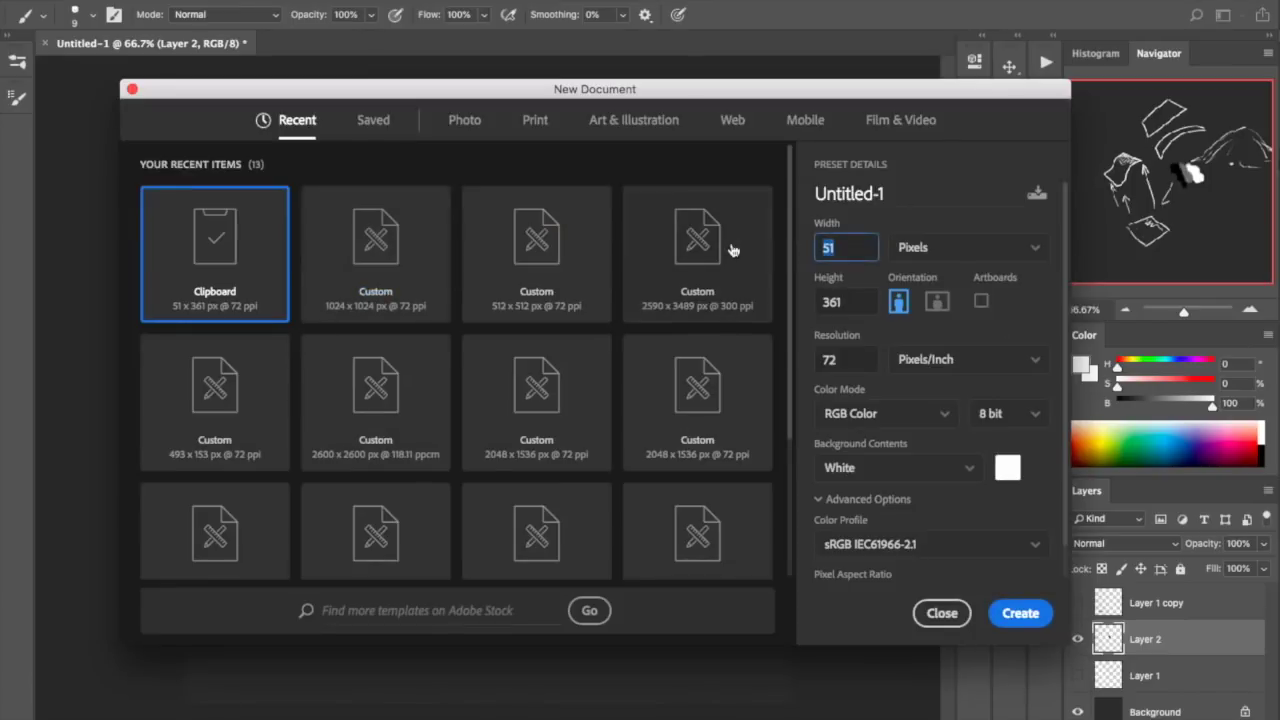
key(Tab)
text(512)
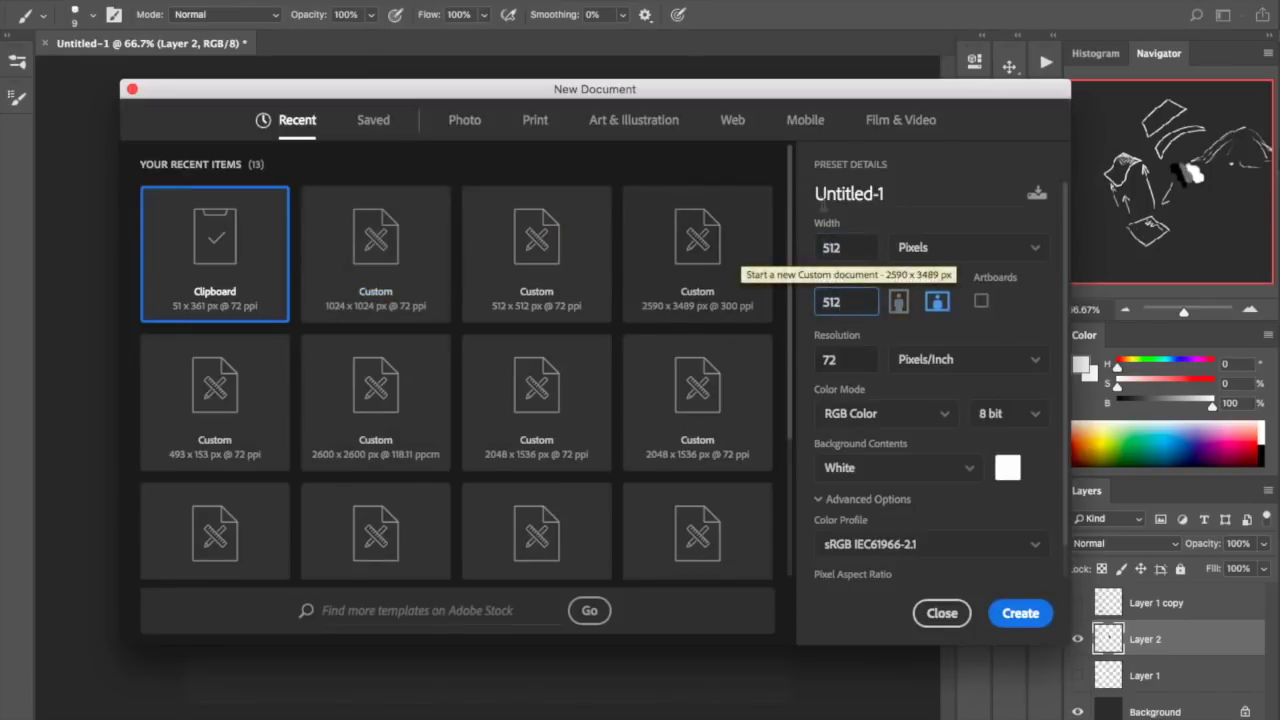
click(855, 247)
text(256)
key(Tab)
key(BackSpace)
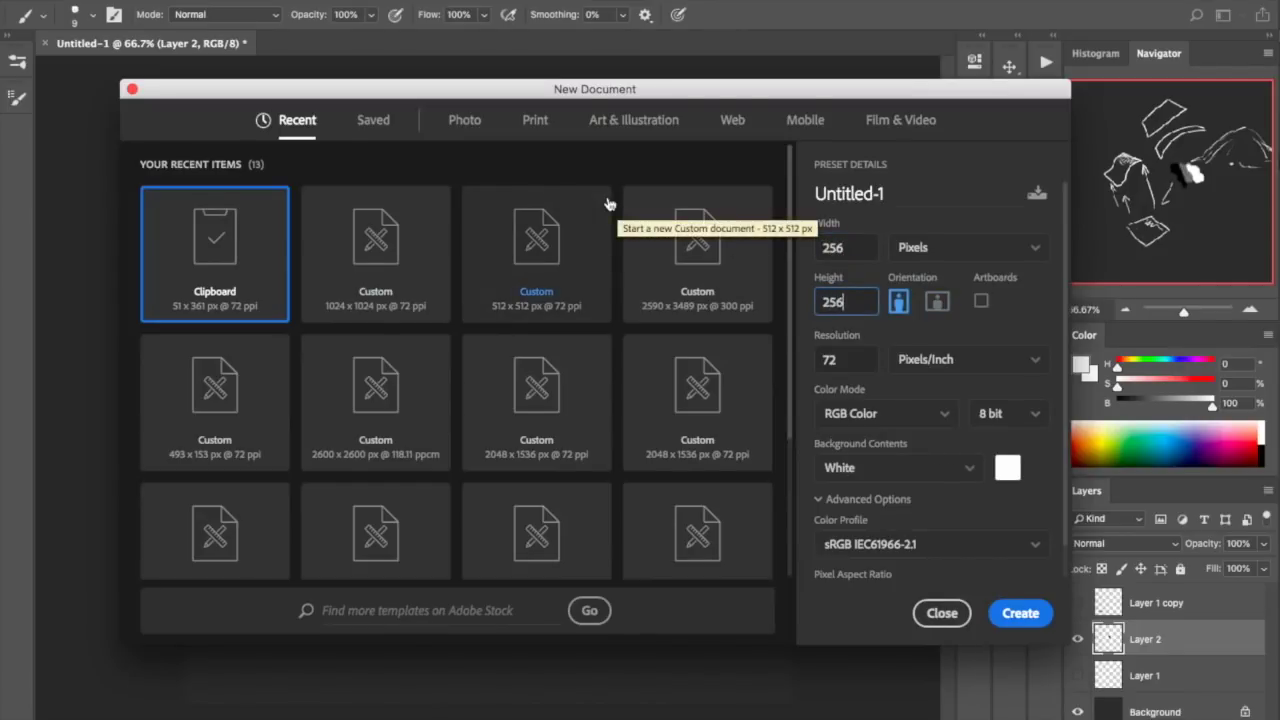
- Set the new document's color profile to Don't Color Manage and create it
scroll(921, 502, down, 1)
click(926, 519)
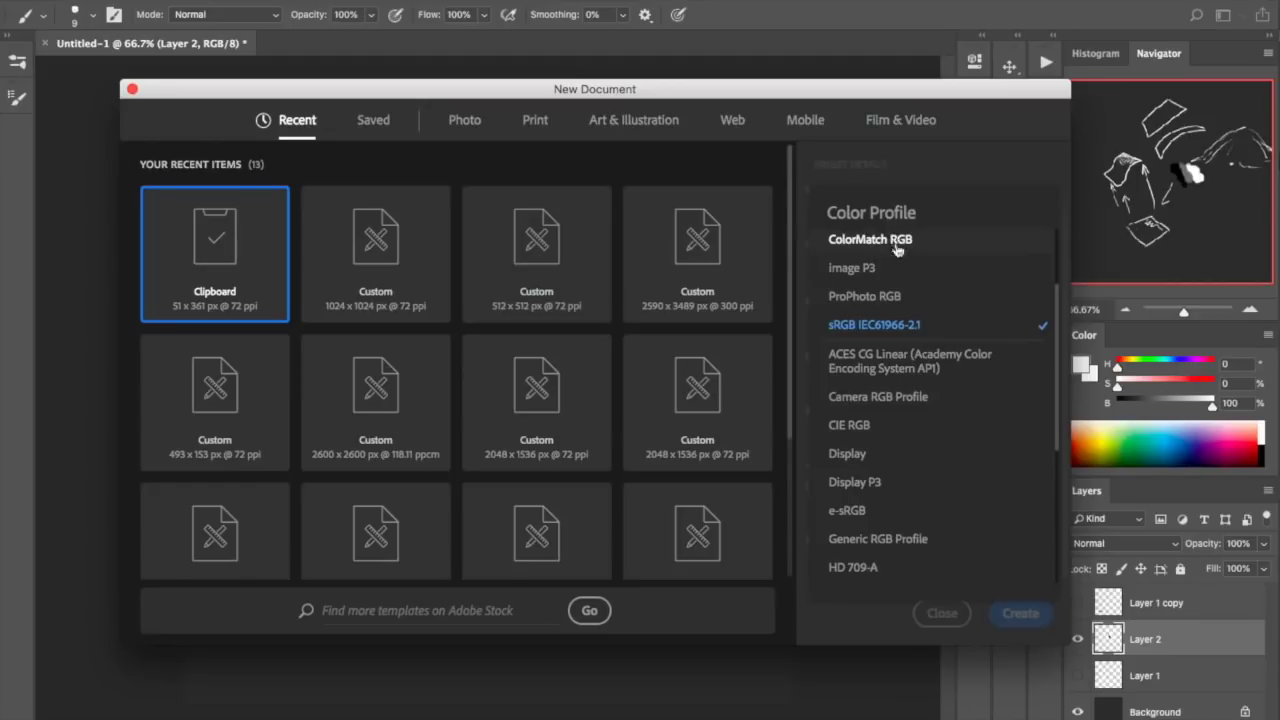
scroll(905, 242, up, 2)
click(914, 272)
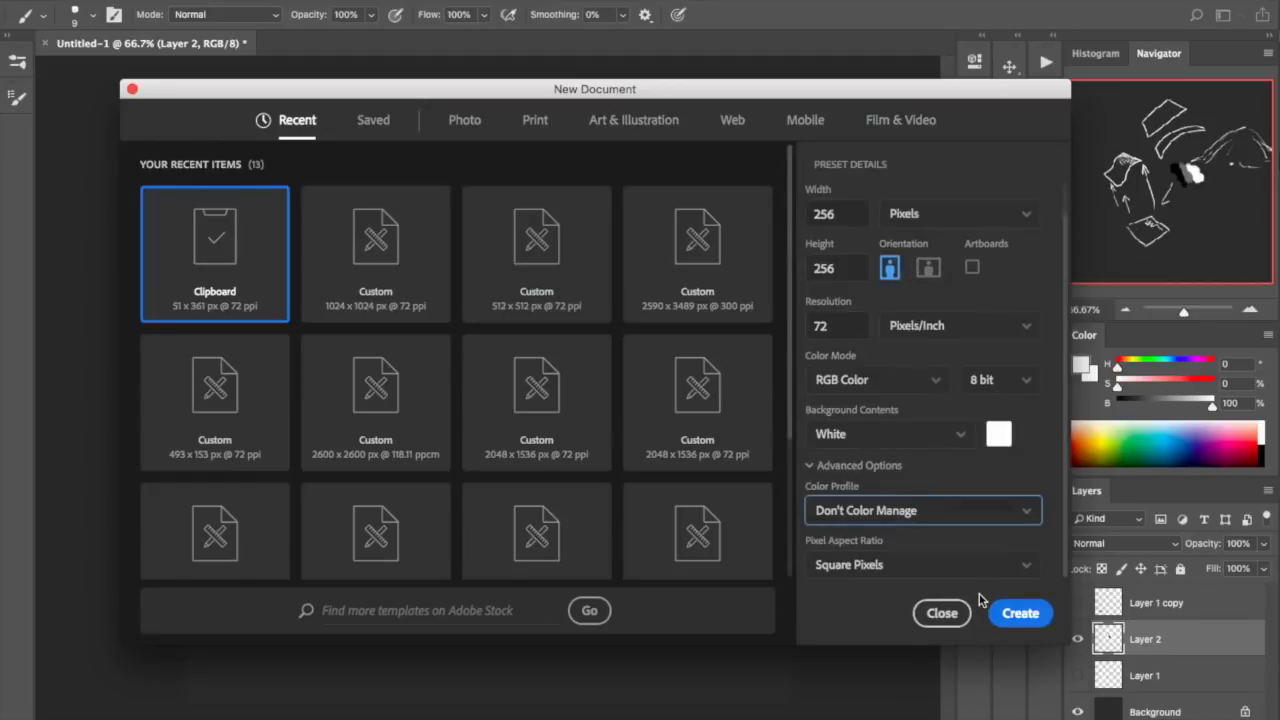
click(1018, 614)
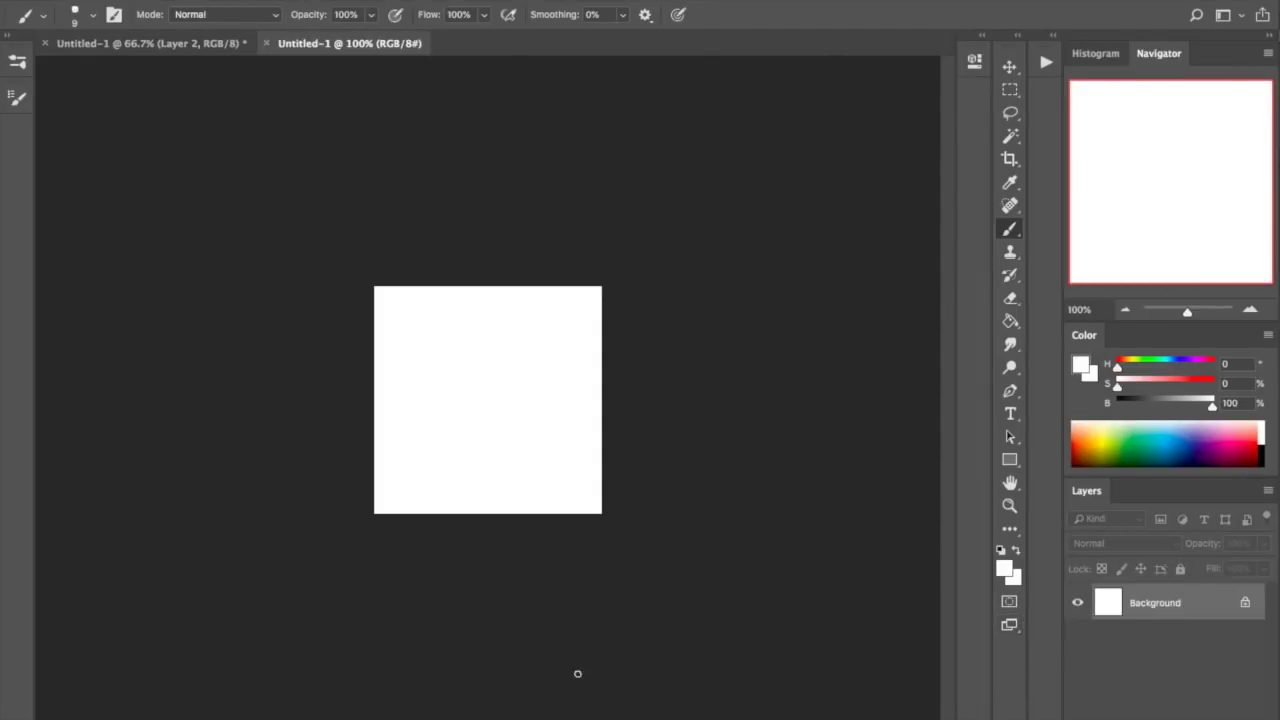
- Choose the Gradient tool and set the Foreground to Background gradient's smoothness to 0%
alt+scroll(560, 660, up, 3)
click(1010, 321)
right_click(1012, 324)
click(1061, 319)
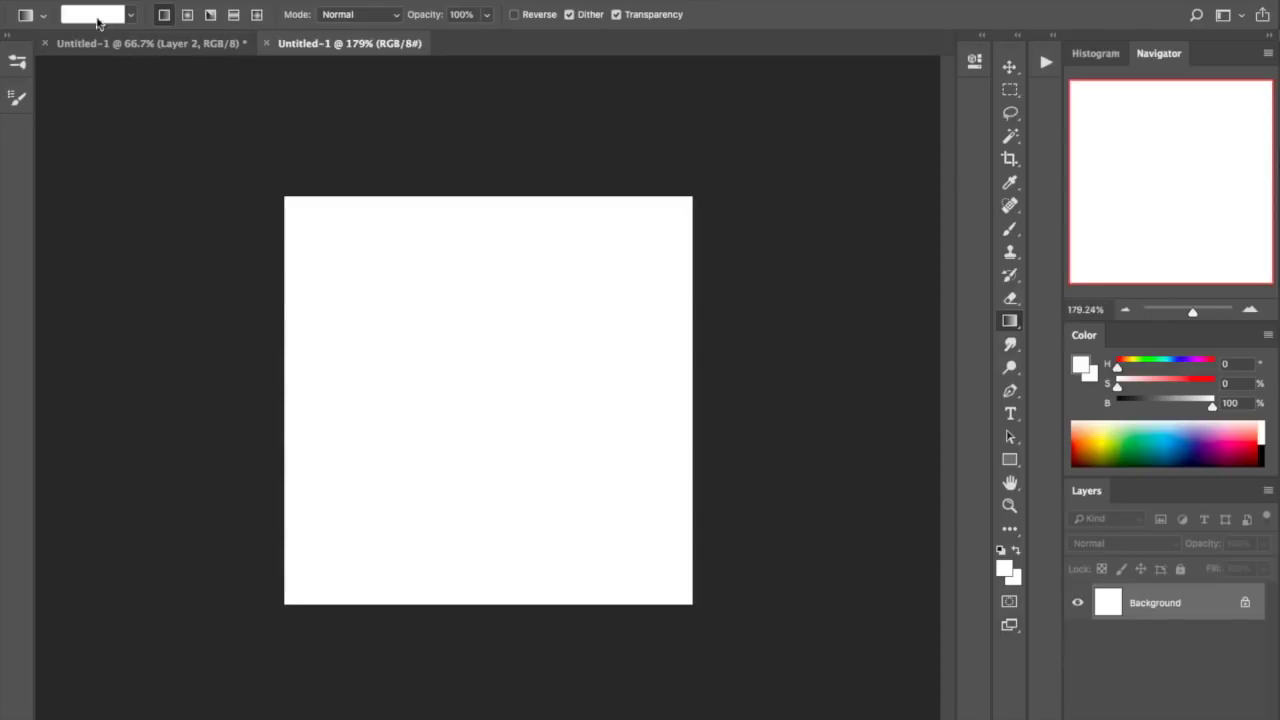
click(130, 14)
double_click(44, 52)
click(88, 16)
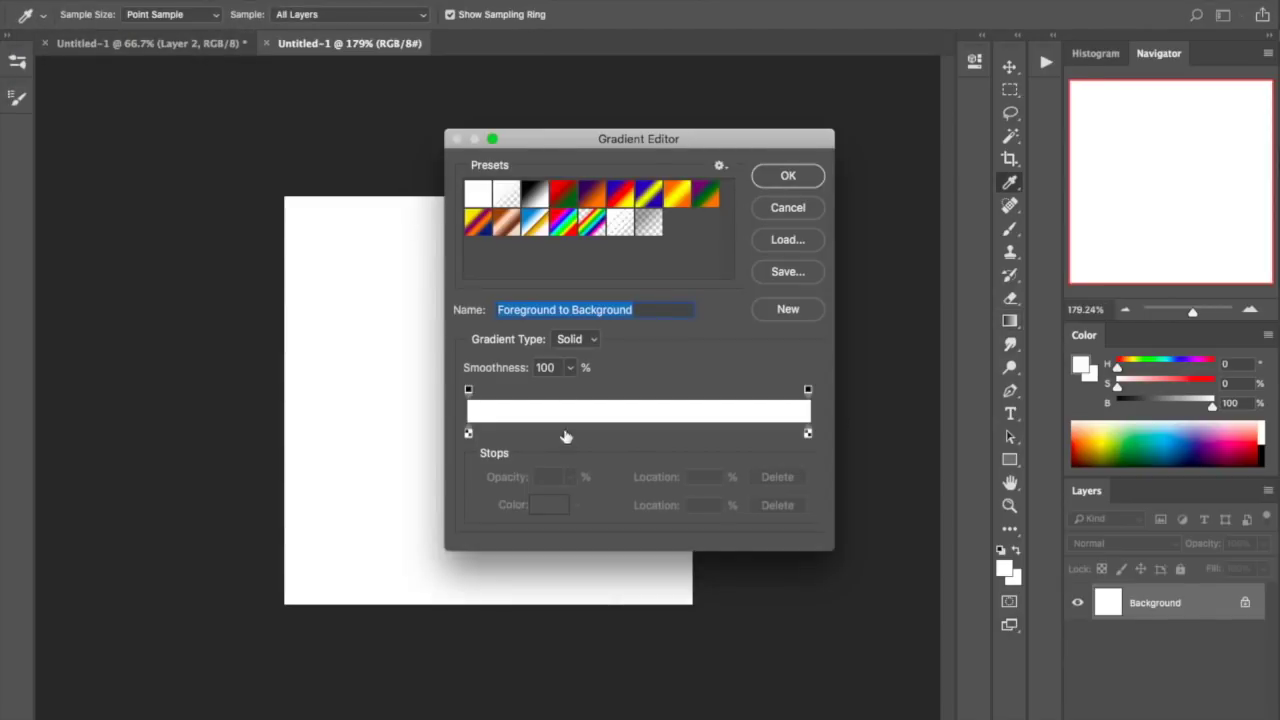
click(570, 367)
drag(572, 389, 478, 398)
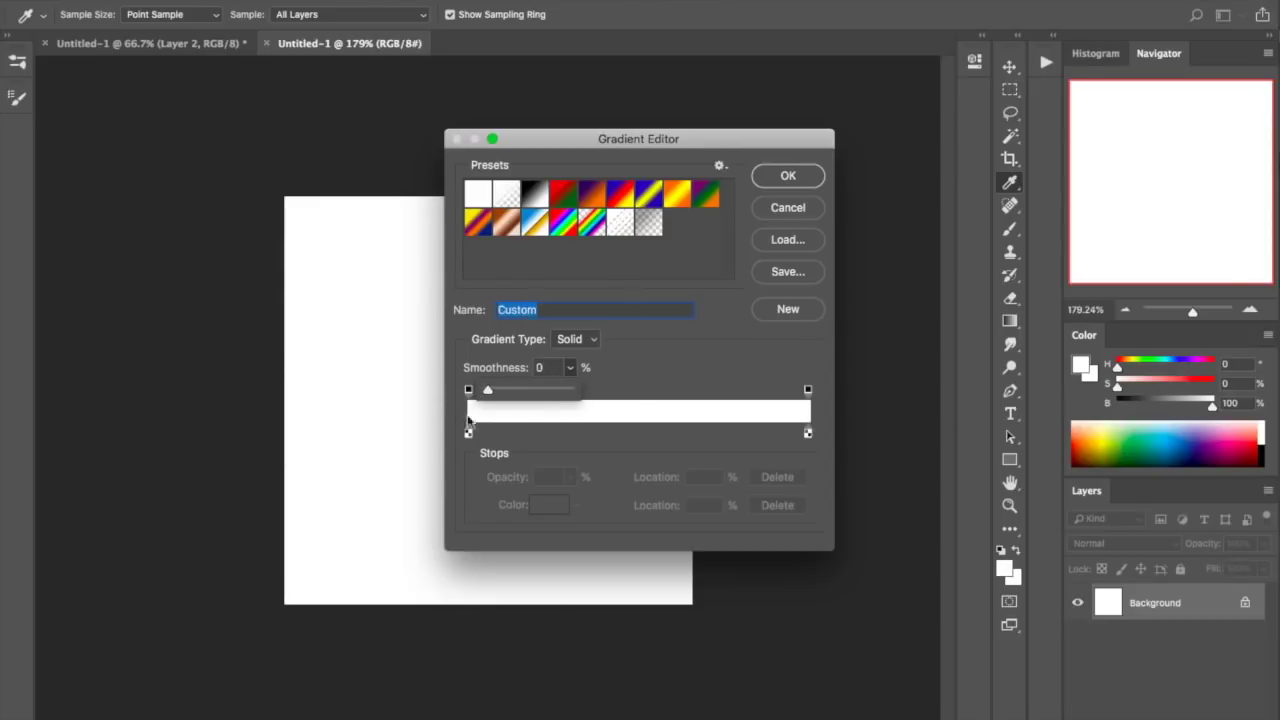
click(670, 390)
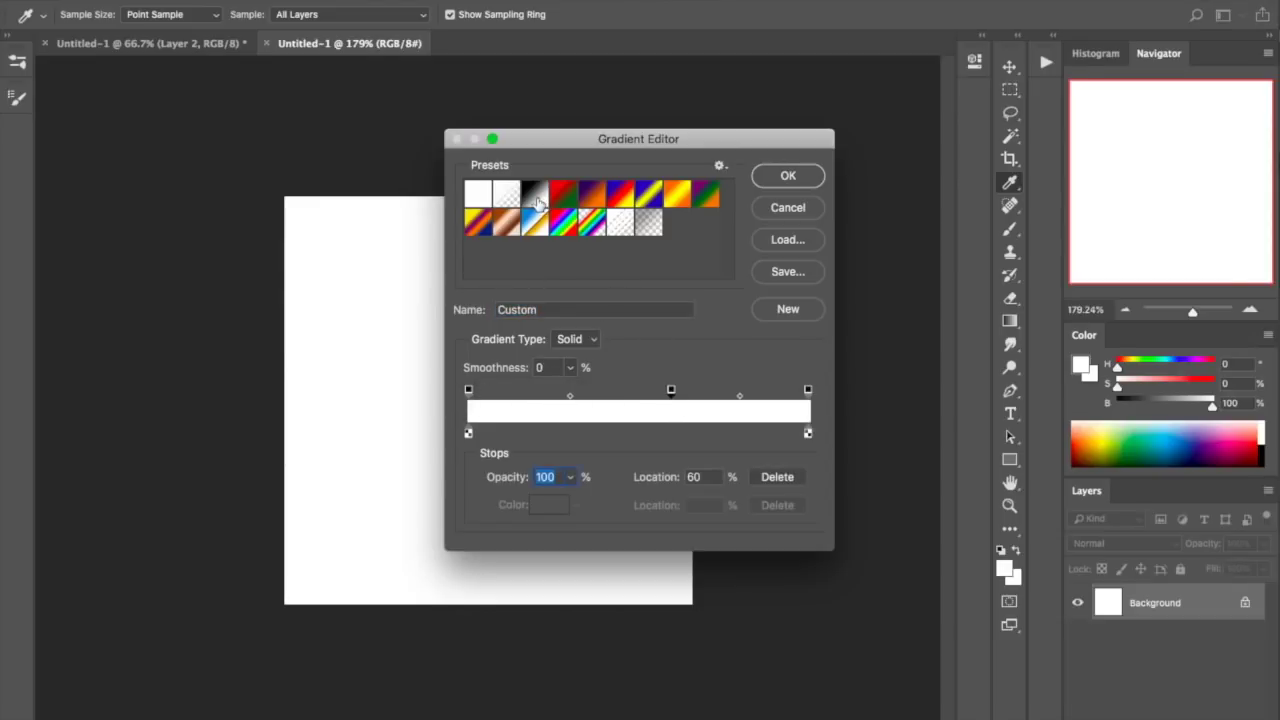
click(788, 178)
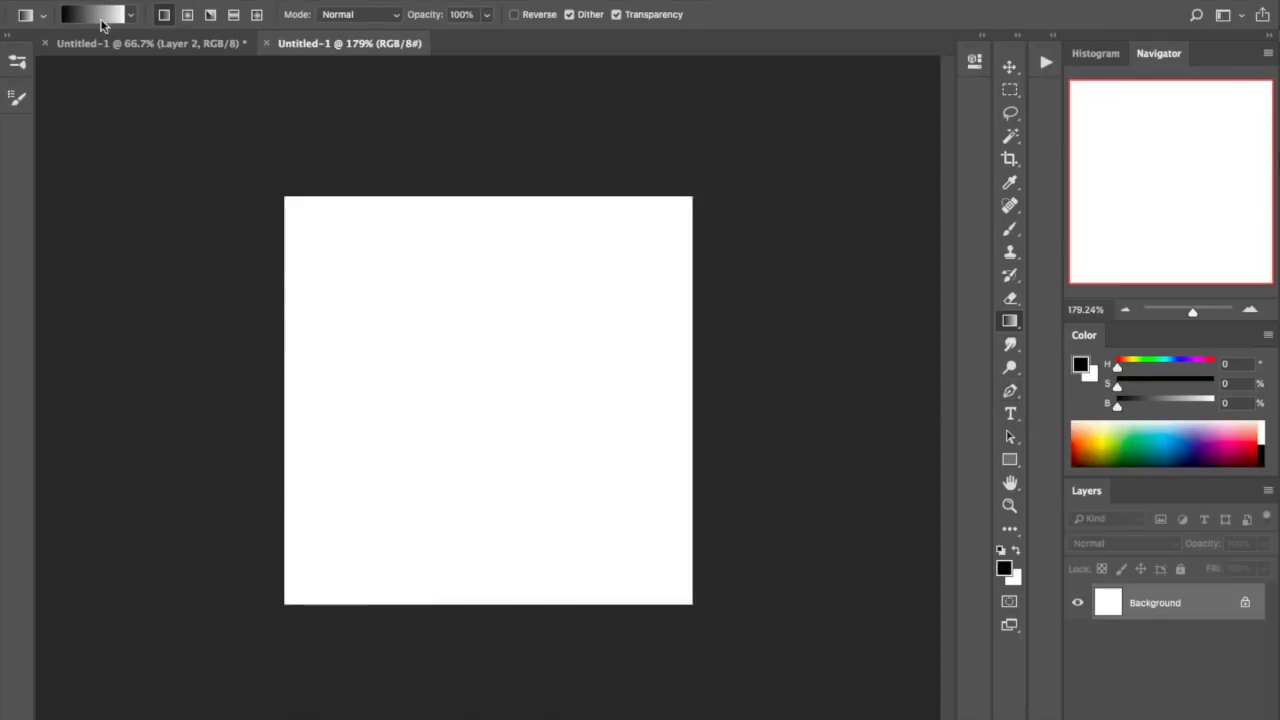
- Fill the square canvas with a horizontal black-to-white linear gradient running from its right edge to its left edge
click(100, 17)
drag(676, 391, 685, 333)
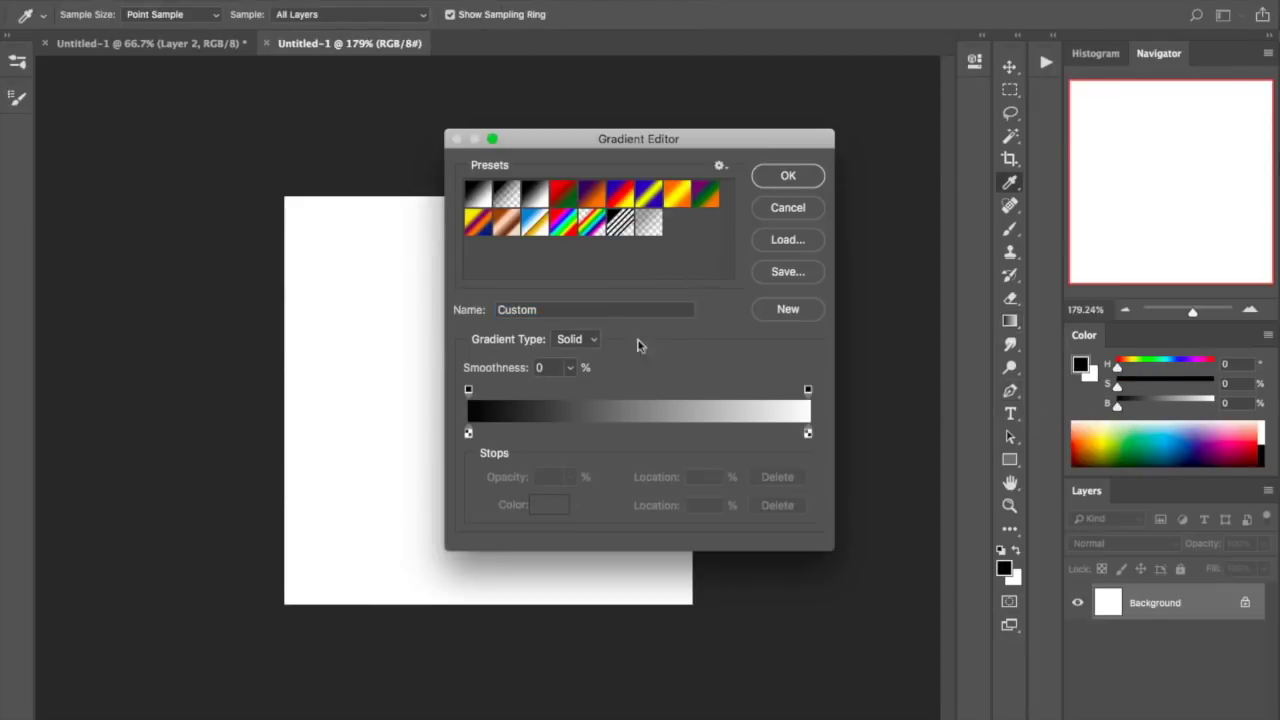
click(790, 178)
drag(692, 386, 373, 379)
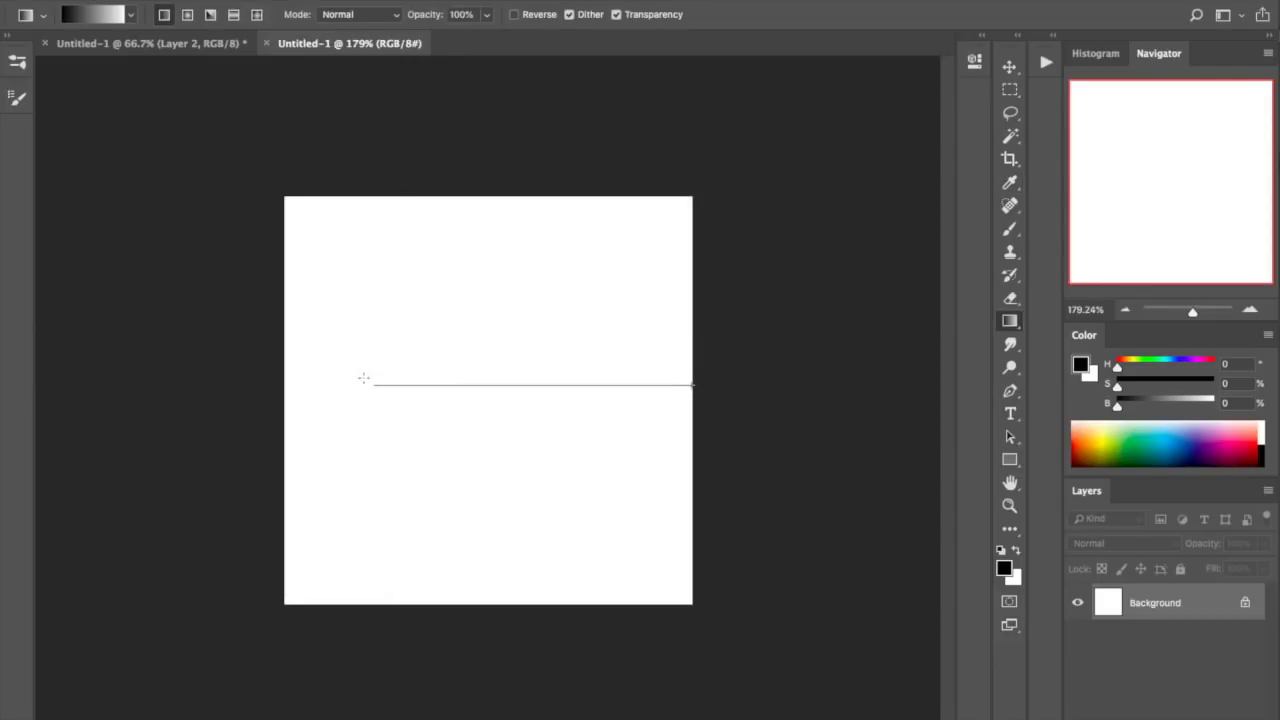
drag(281, 401, 280, 402)
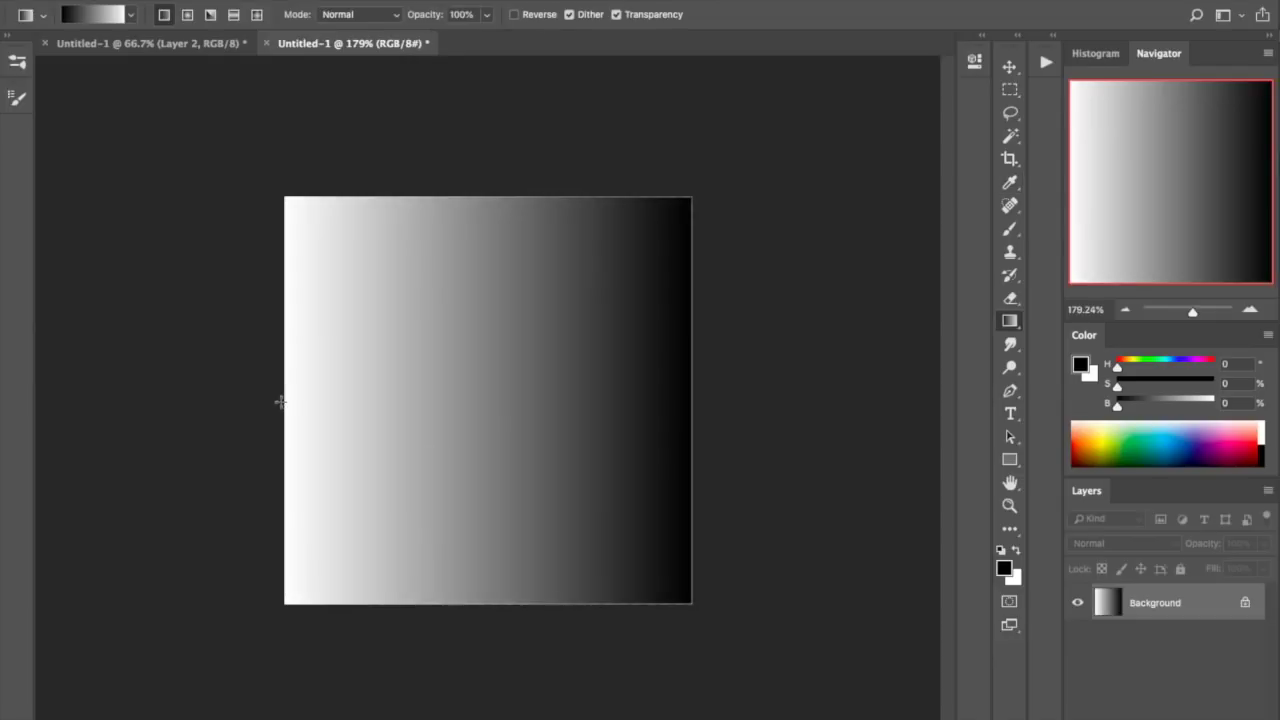
- Sample several greys around the middle of the gradient to check their brightness values
alt+scroll(429, 290, up, 5)
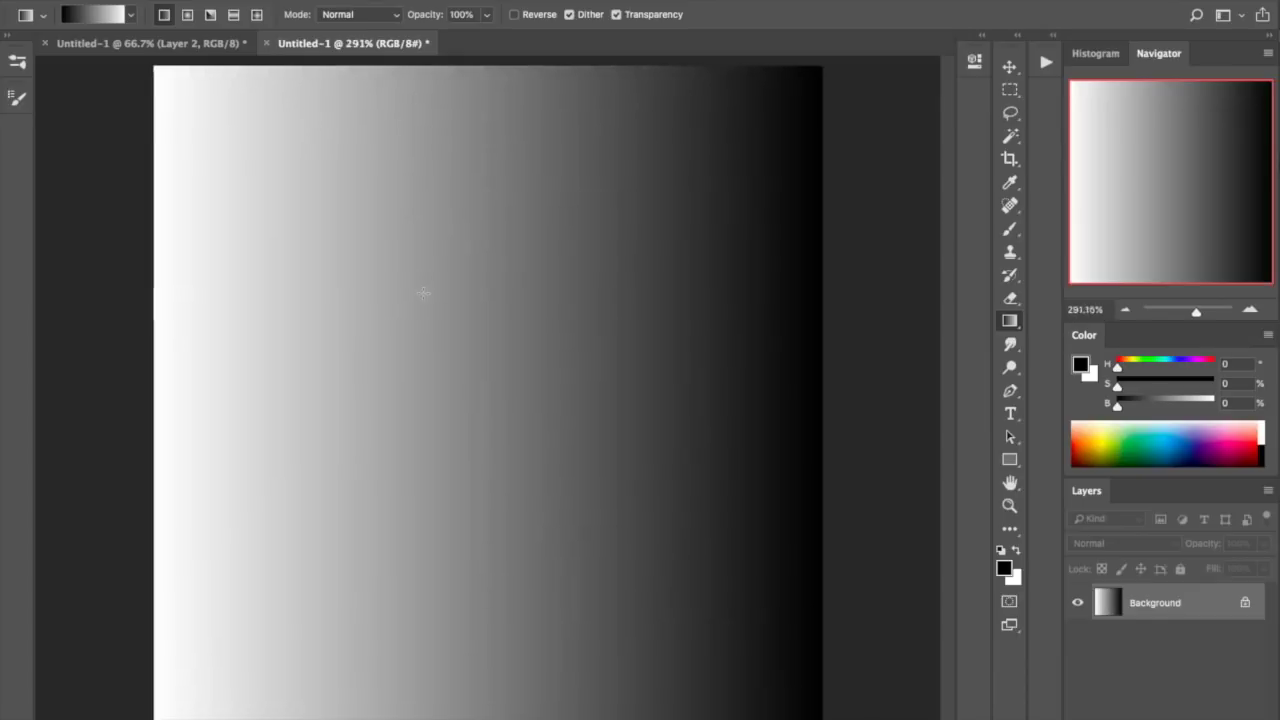
alt+scroll(429, 290, down, 2)
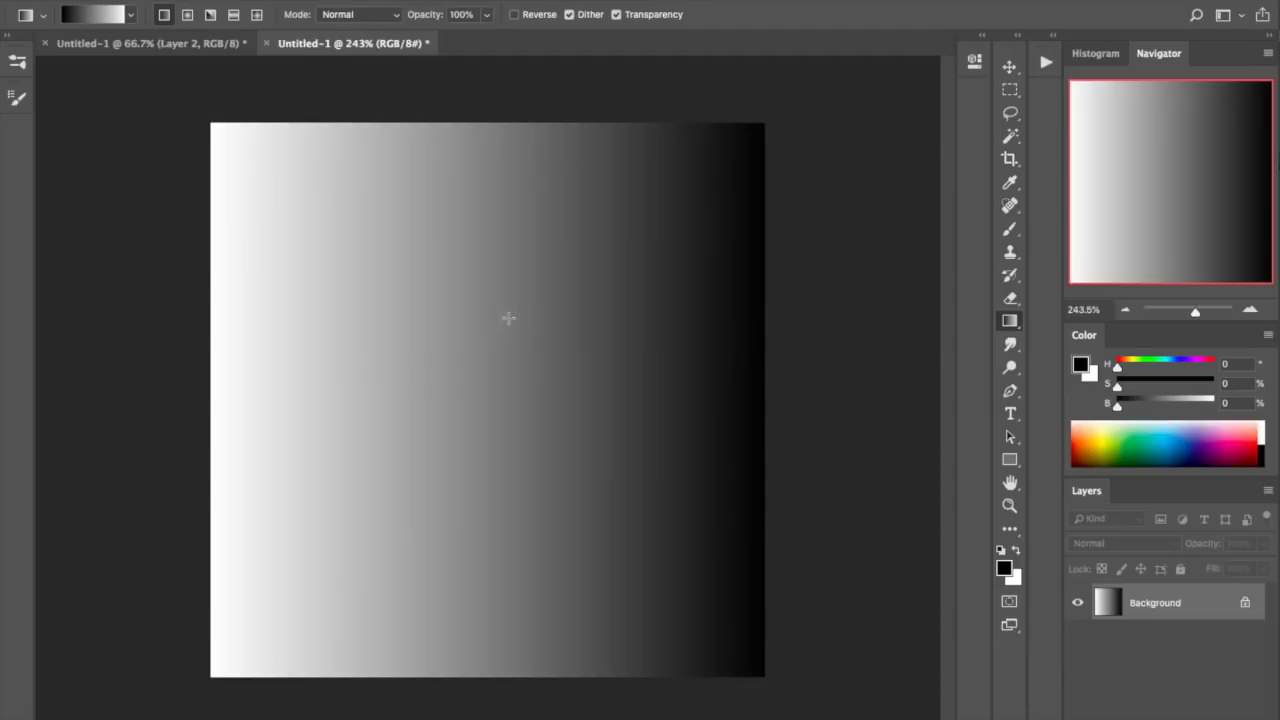
alt+scroll(508, 318, down, 1)
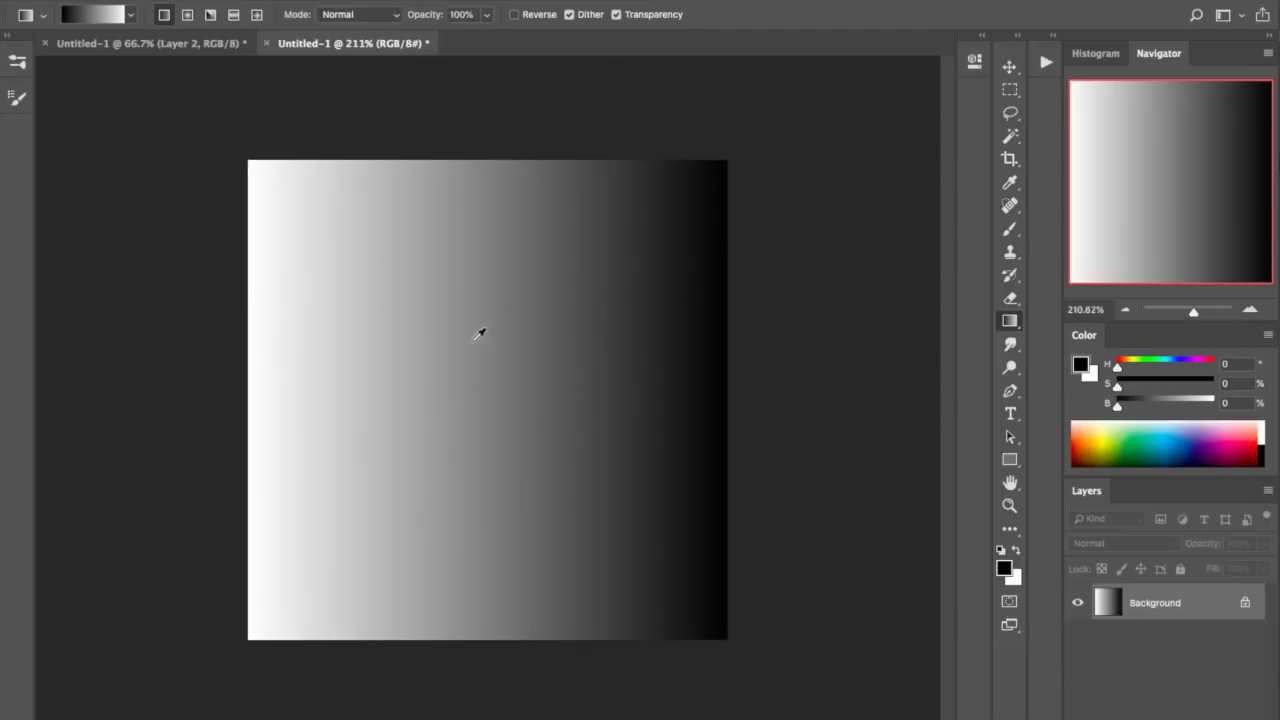
click(481, 335)
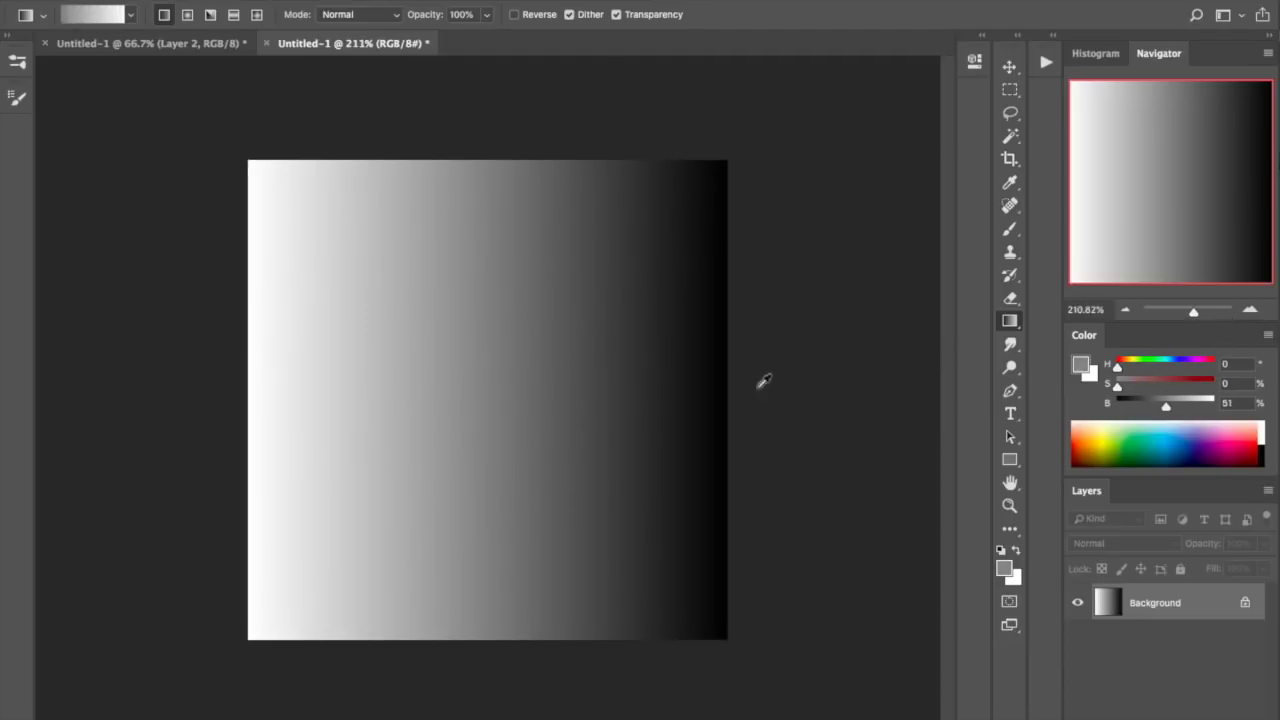
alt+click(505, 362)
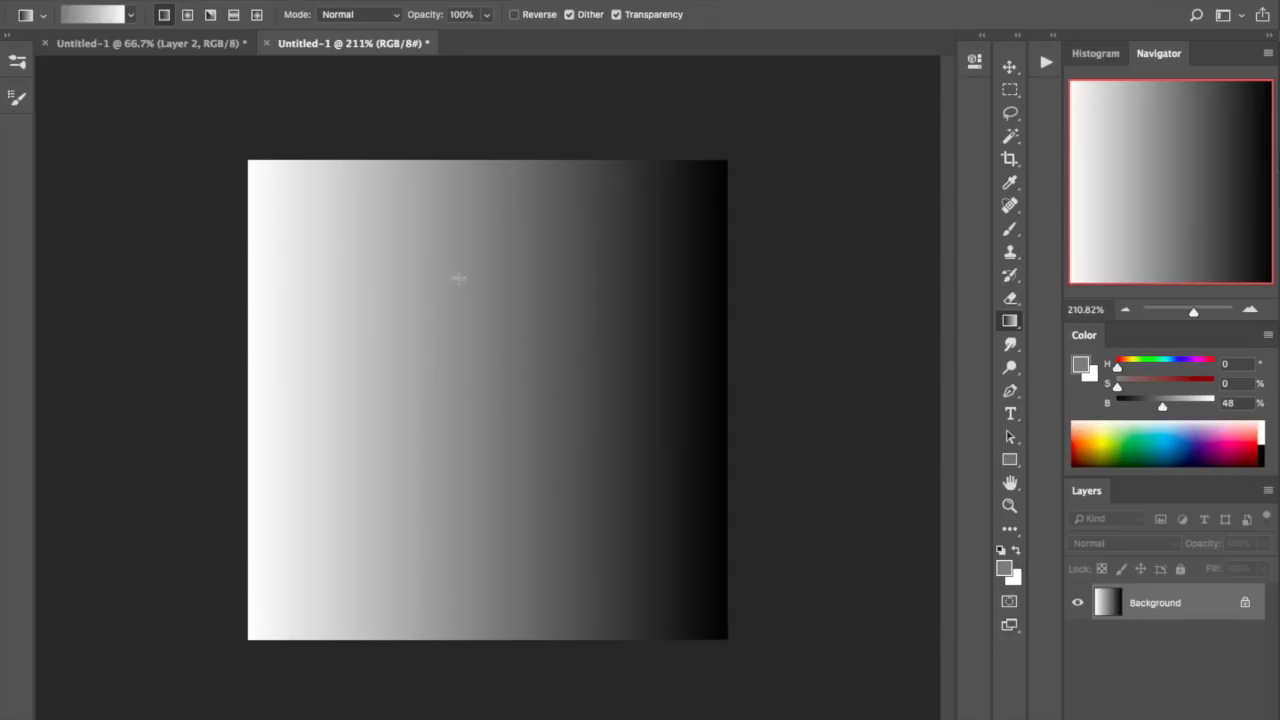
alt+click(508, 334)
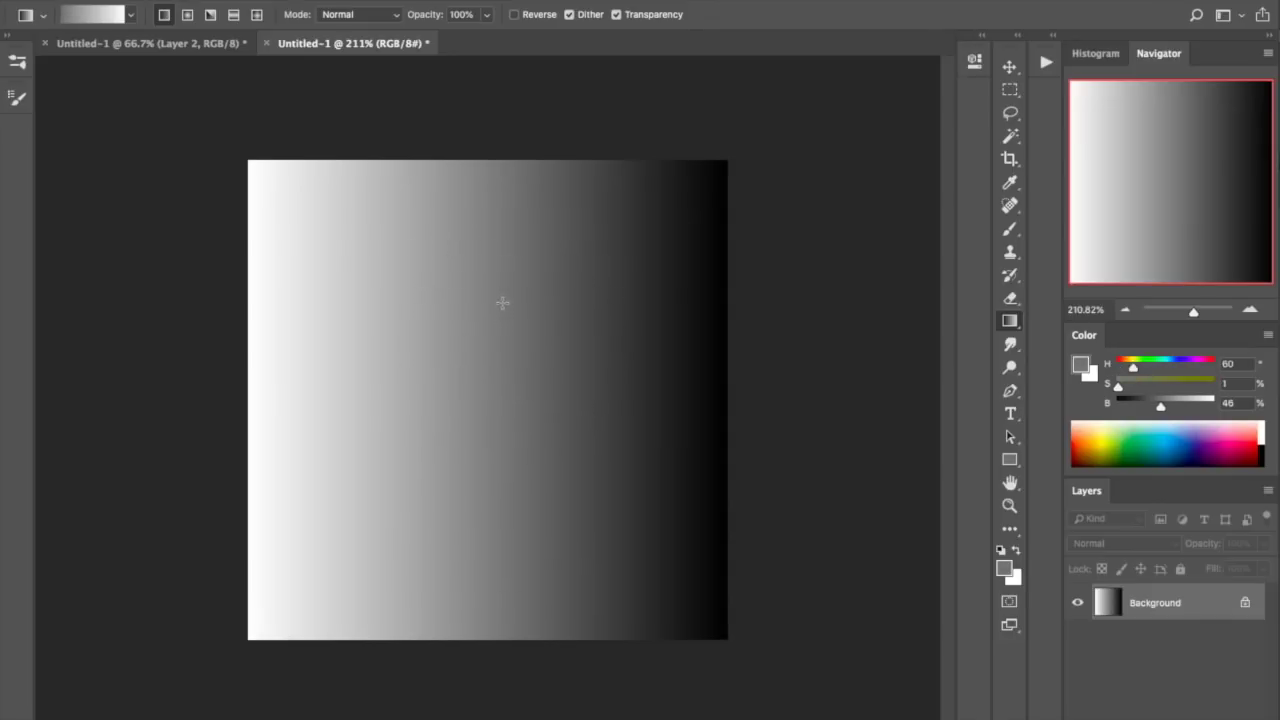
- Save the gradient image to the Desktop as a PNG named grad.png
click(160, 0)
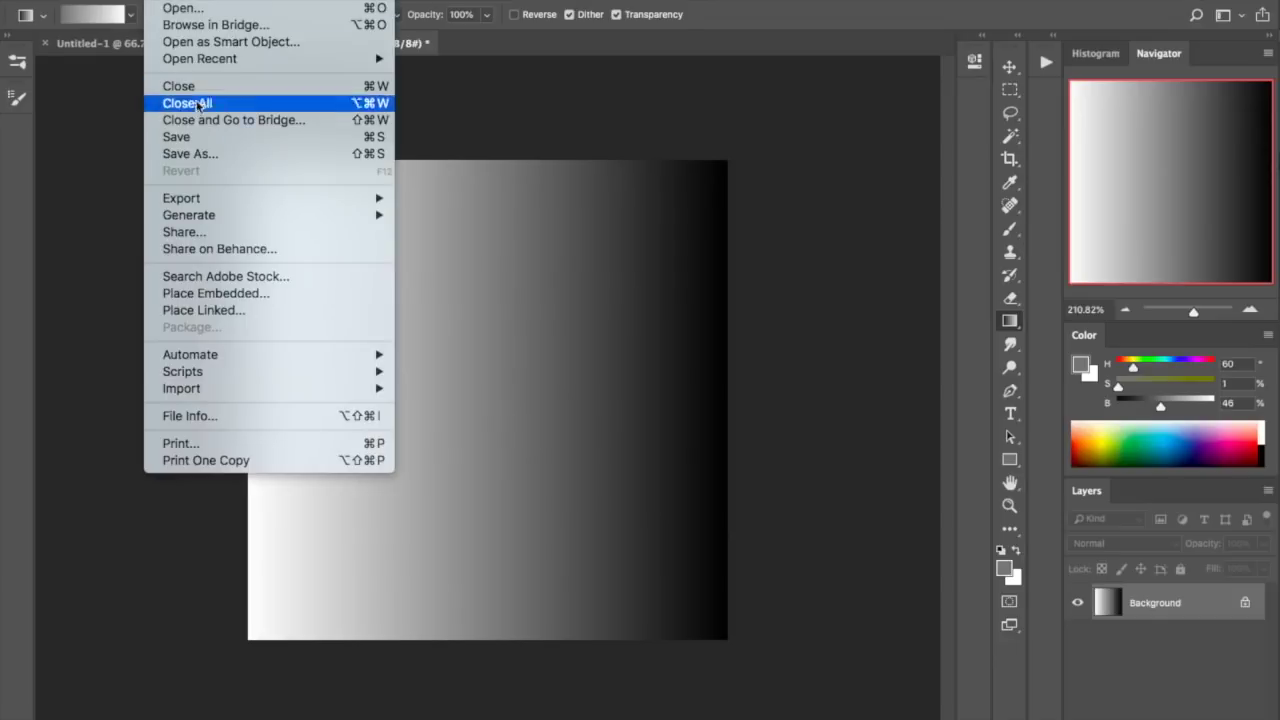
click(206, 154)
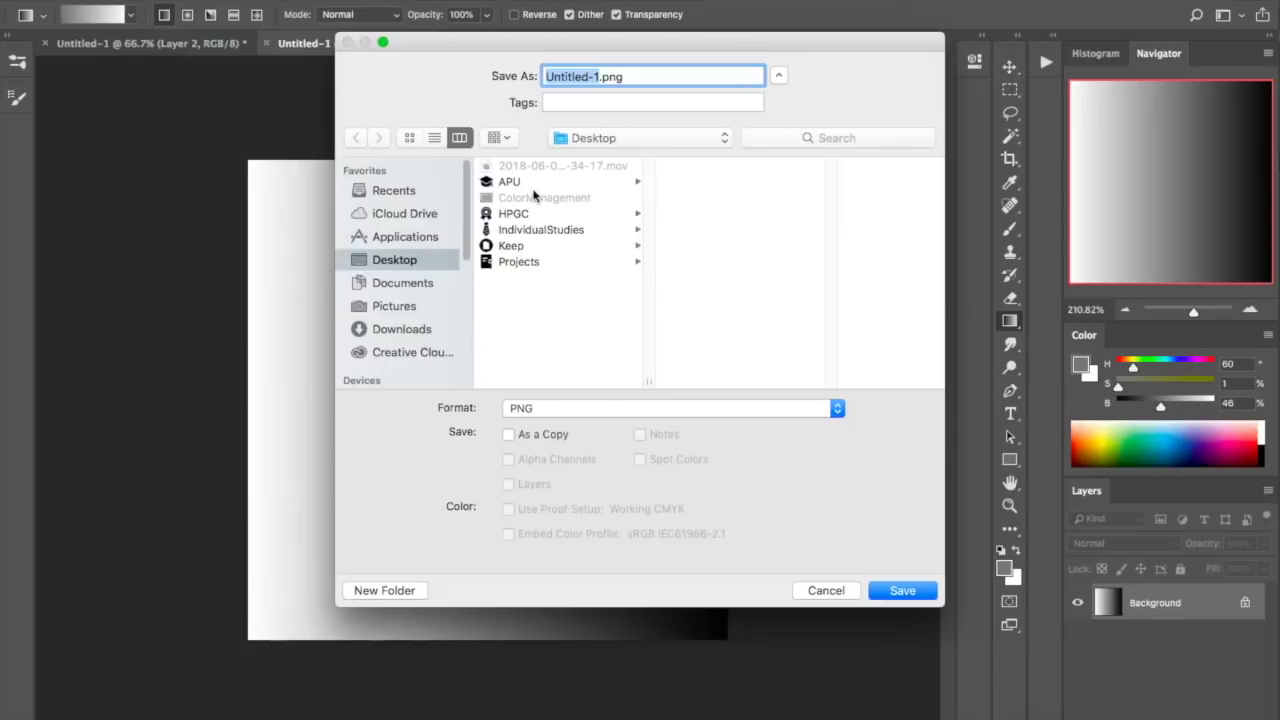
text(grad)
key(Return)
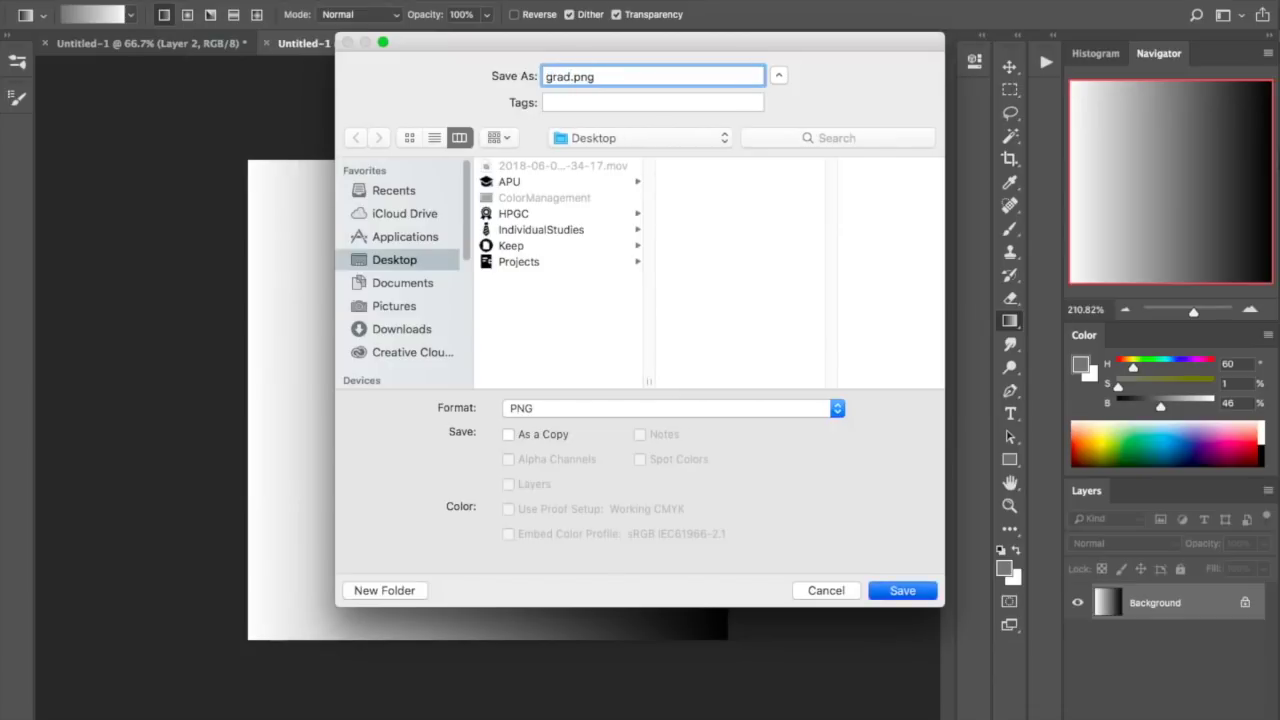
click(772, 322)
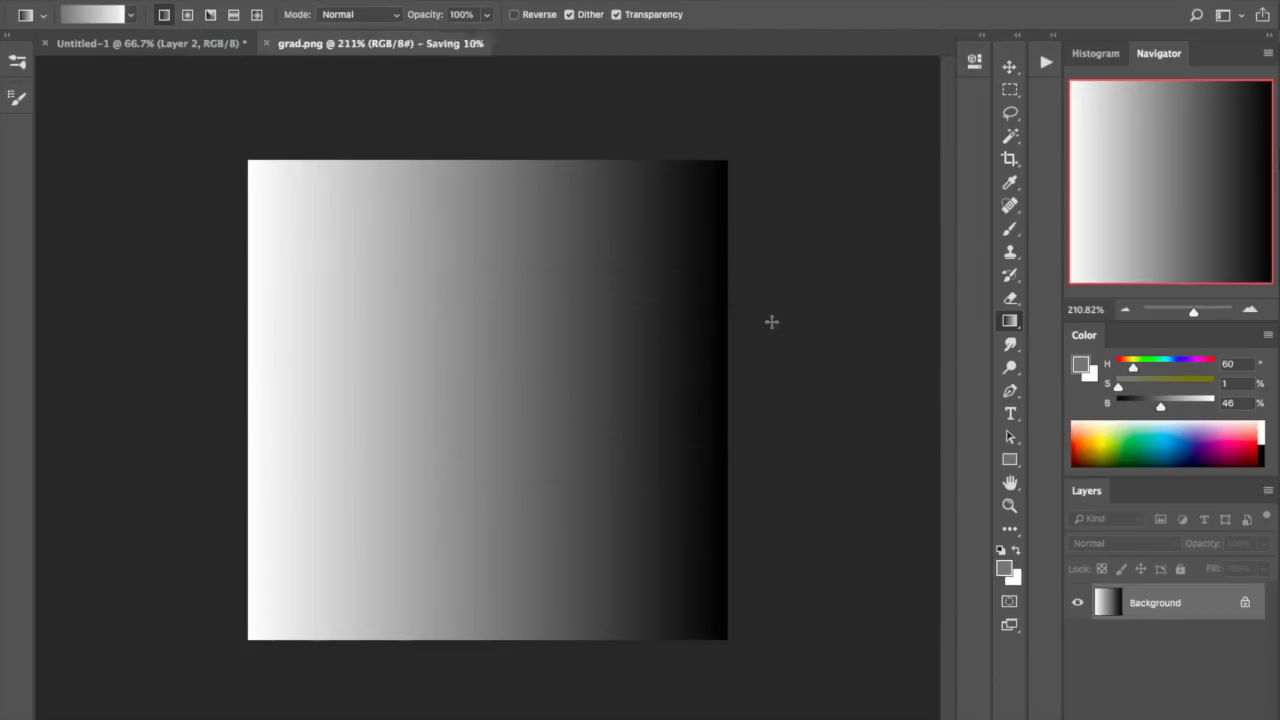
- Switch to Blender, split the 3D view vertically in two and make the second area a UV/Image Editor
mouse_move(583, 712)
click(676, 712)
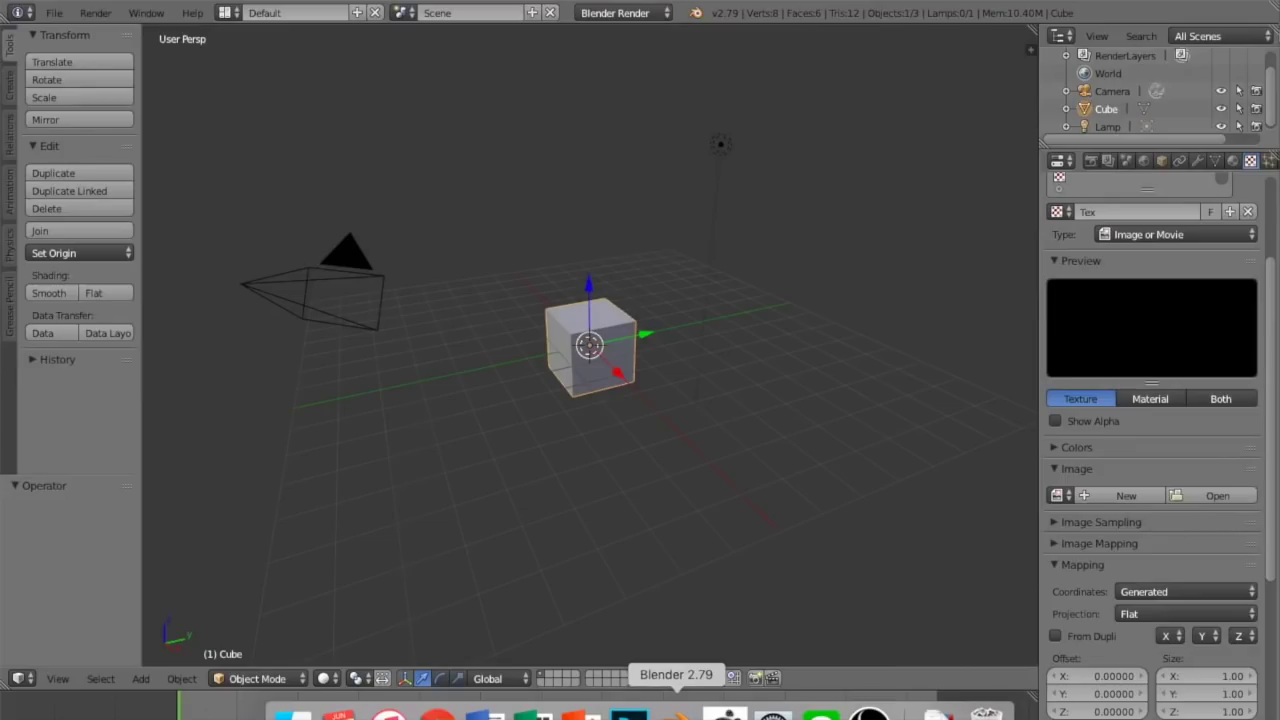
drag(1032, 46, 532, 214)
click(552, 679)
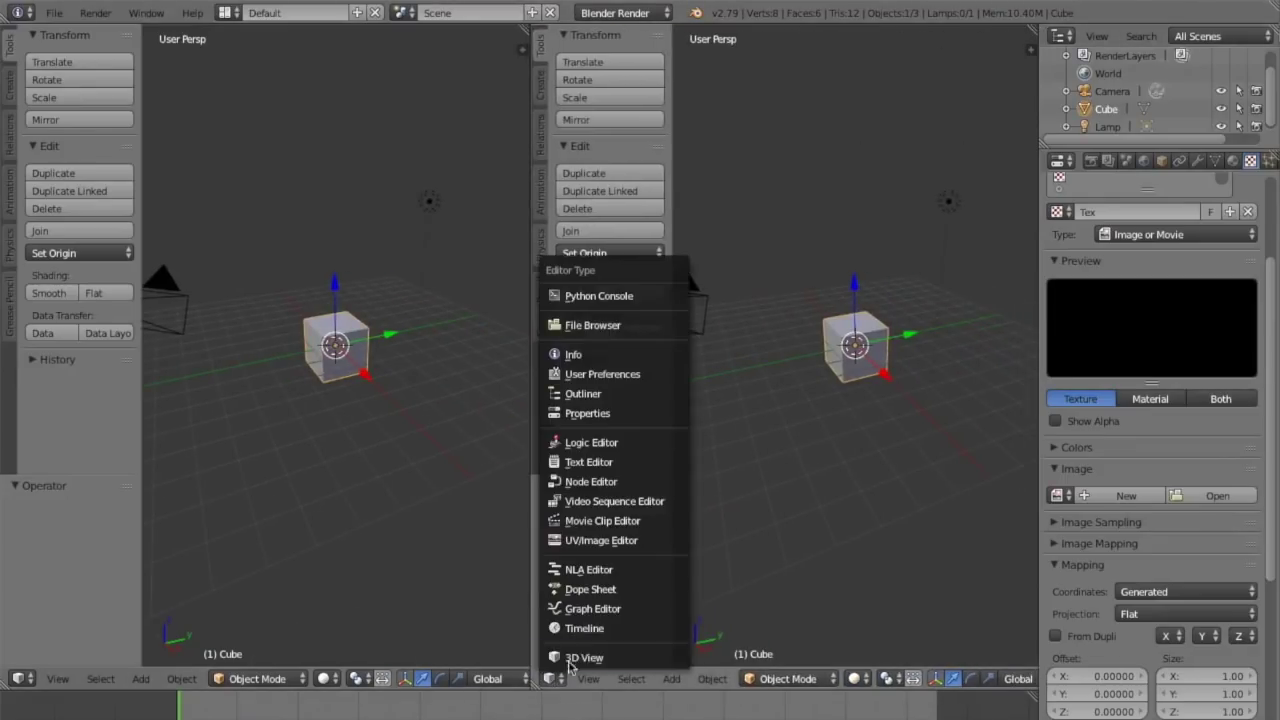
click(603, 540)
- Load grad.png from the Desktop into the UV/Image Editor
click(768, 679)
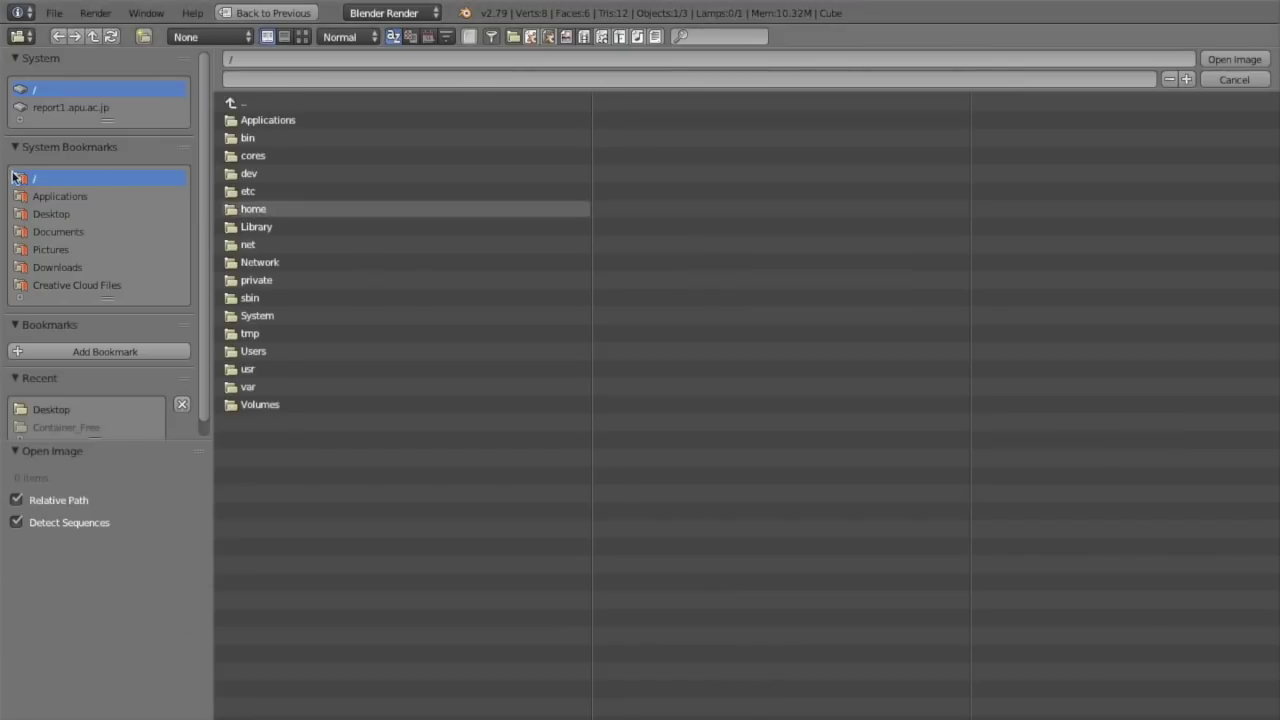
click(64, 212)
double_click(301, 240)
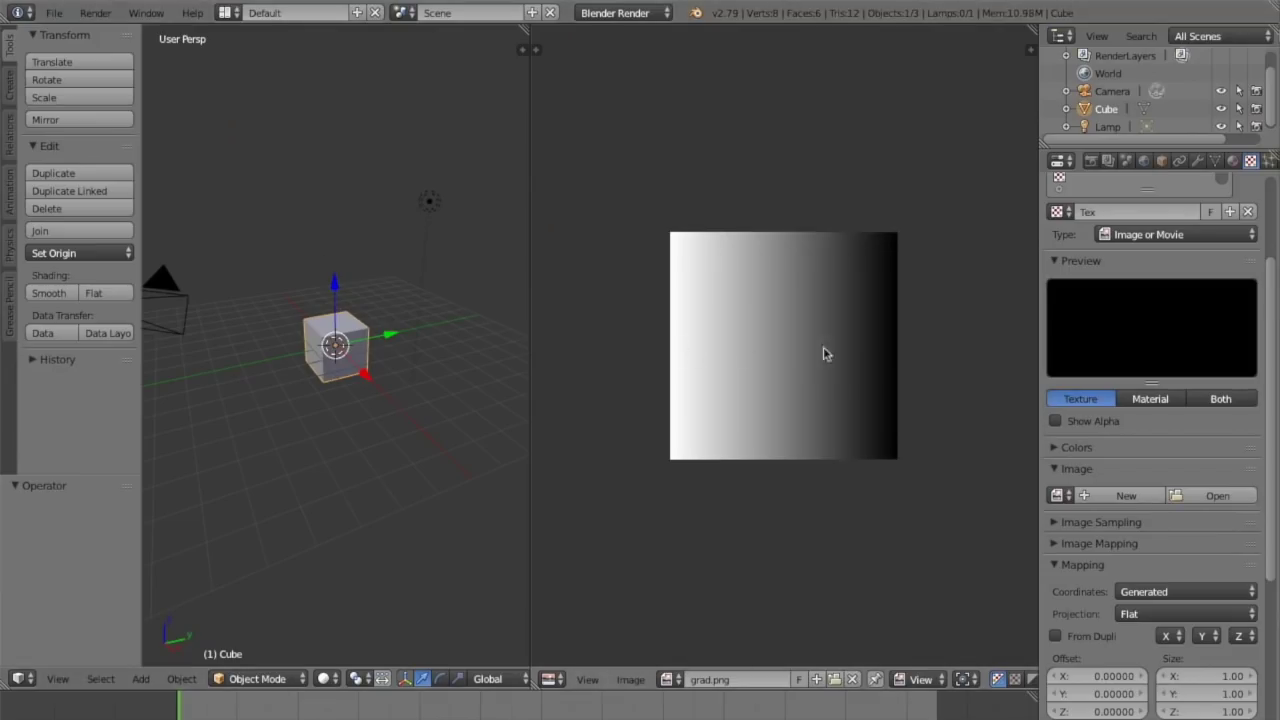
- Show the image's properties and set the color space of grad.png to Linear
scroll(857, 352, up, 1)
drag(770, 325, 784, 321)
key(n)
click(930, 152)
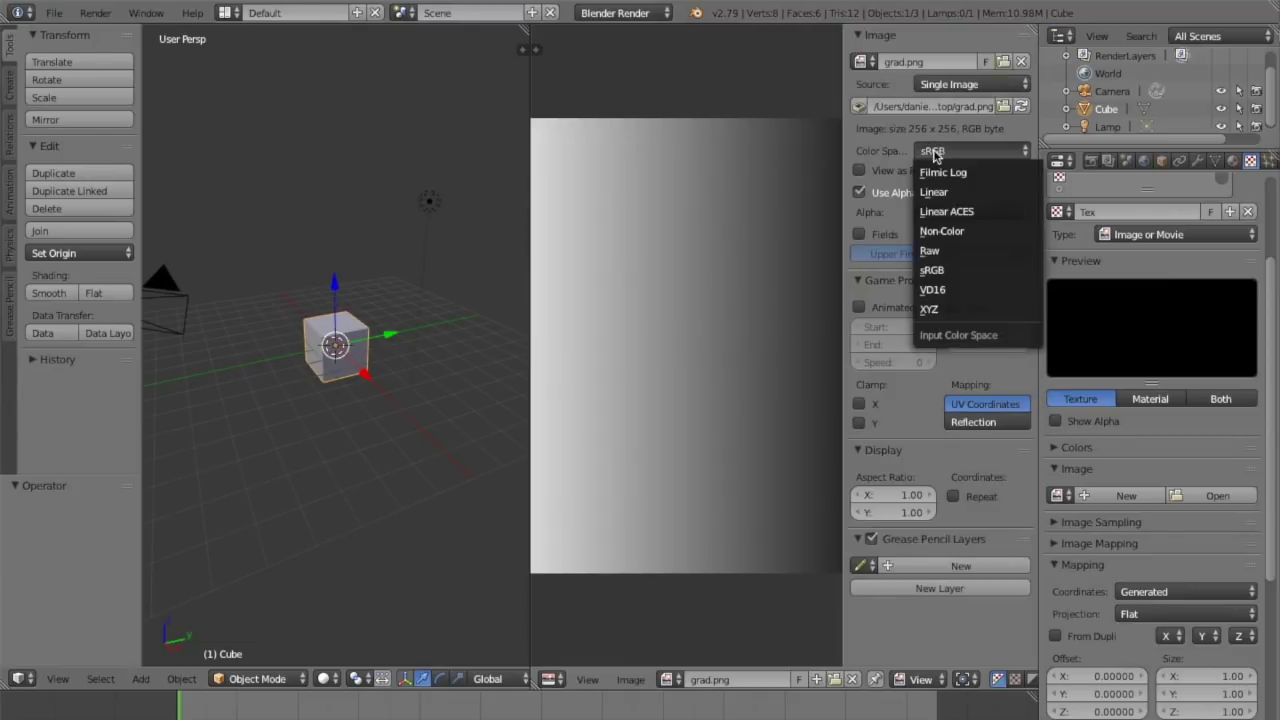
click(940, 192)
scroll(674, 300, down, 1)
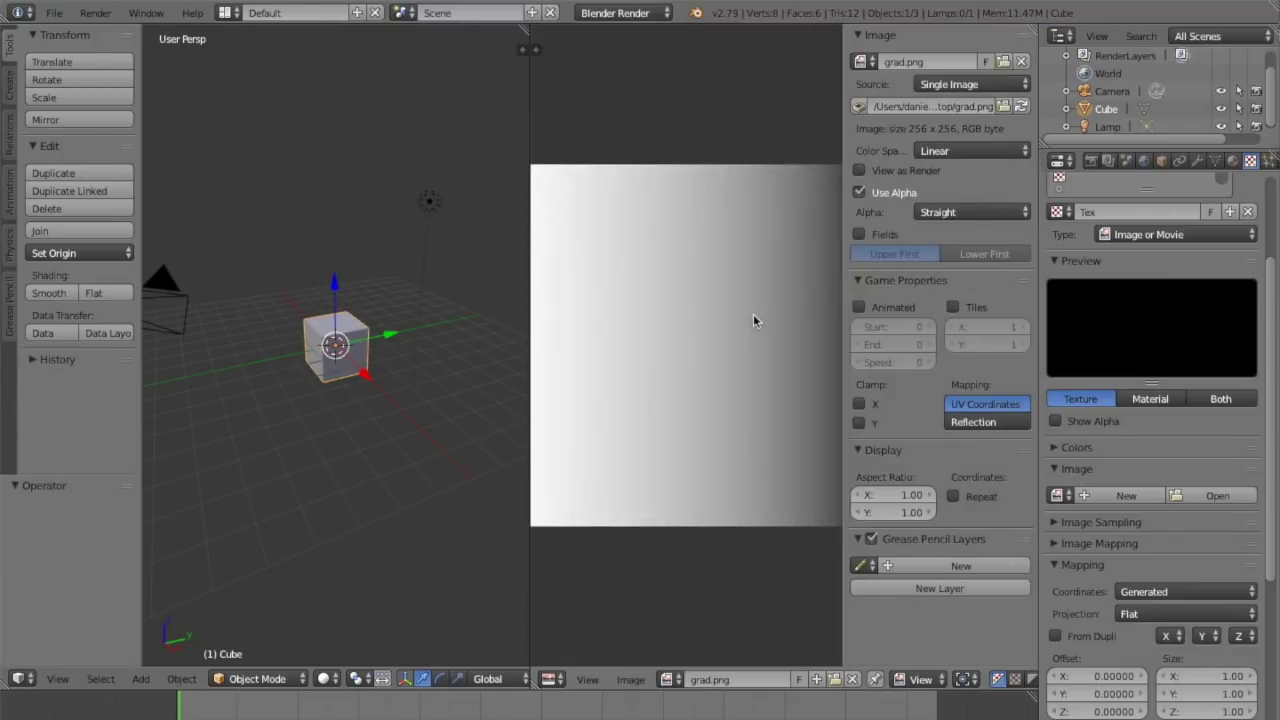
scroll(755, 276, down, 1)
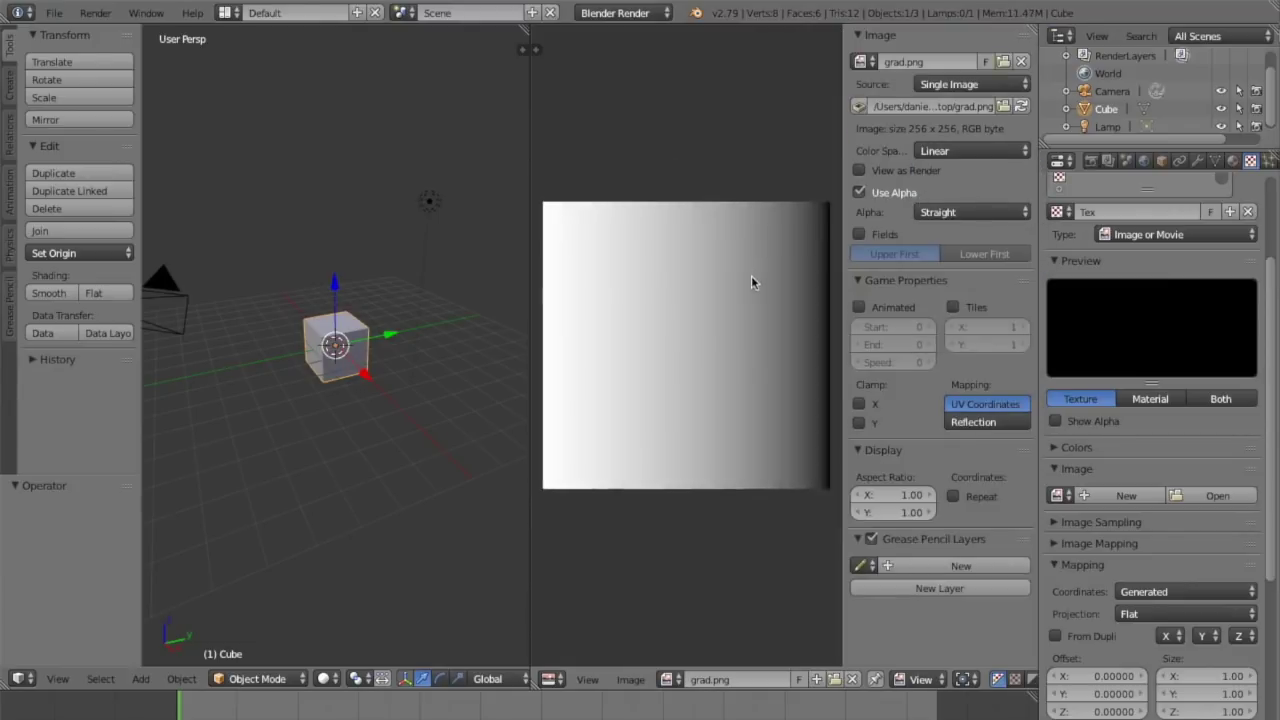
- Hide the image's properties and examine how the tones spread across the whole gradient
click(948, 152)
drag(684, 350, 700, 341)
key(t)
key(n)
key(t)
scroll(835, 347, up, 1)
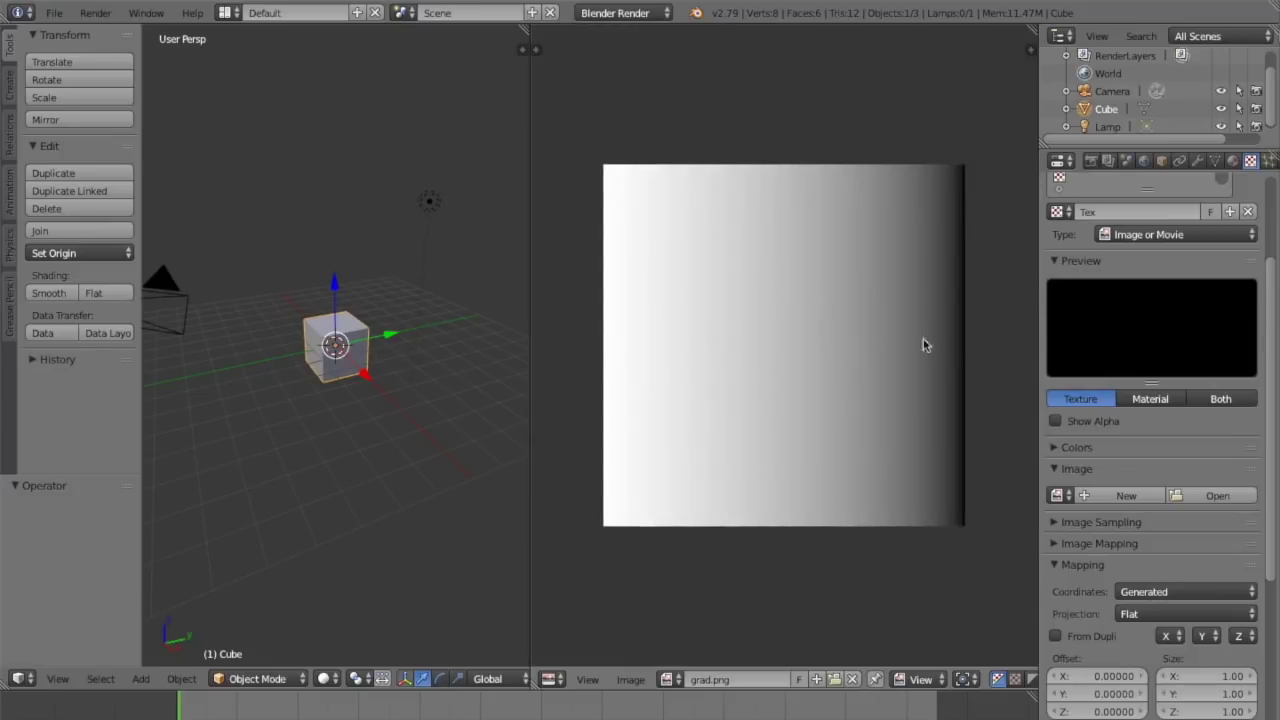
drag(778, 358, 962, 352)
click(960, 353)
drag(779, 362, 795, 341)
scroll(874, 326, up, 3)
scroll(846, 340, down, 3)
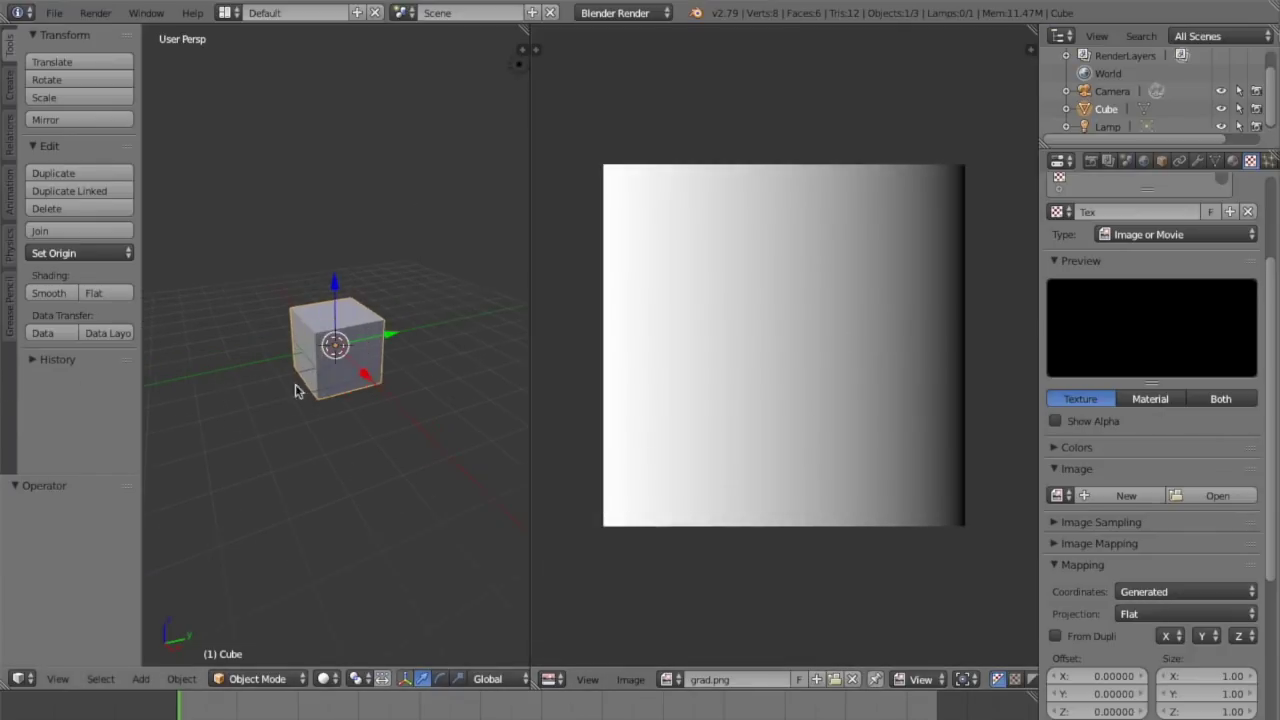
- Select all objects in the scene and delete them
key(a)
key(a)
key(x)
click(345, 370)
- Add a plane mesh and scale it up
key(shift+a)
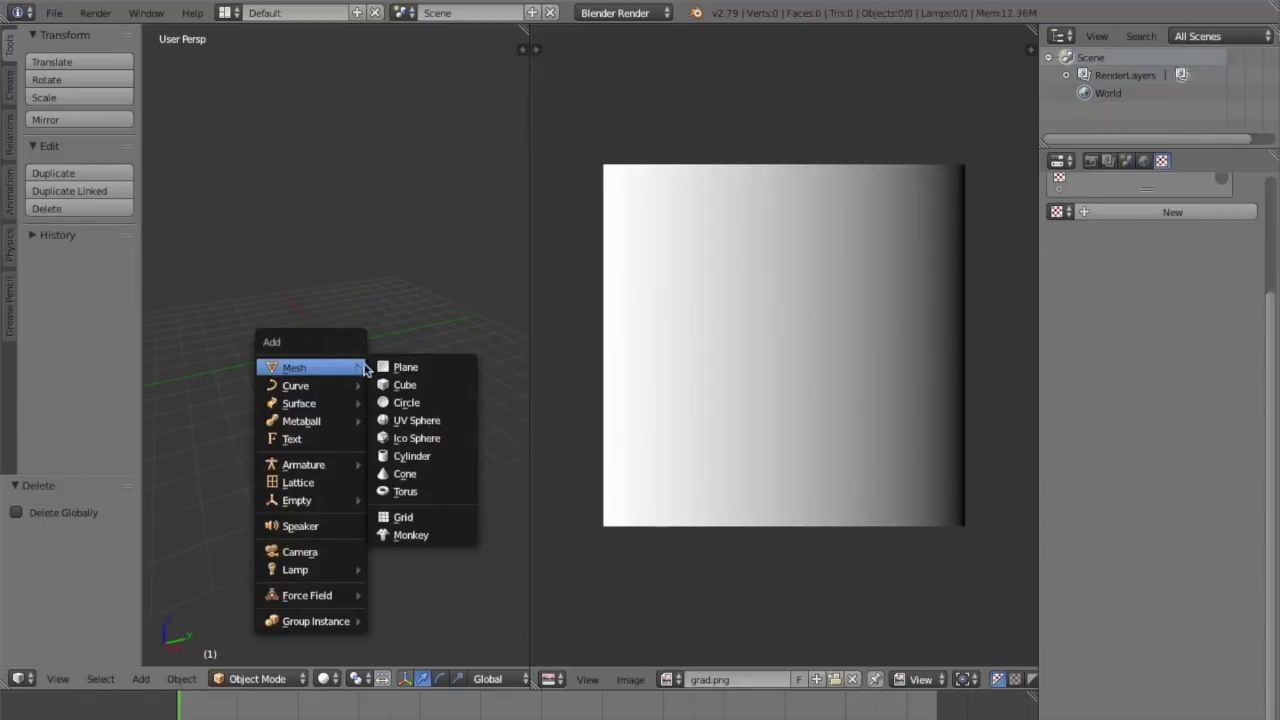
click(400, 364)
key(s)
click(391, 374)
- Subdivide the whole plane five times in Edit Mode, one cut each time
key(w)
key(Escape)
key(Tab)
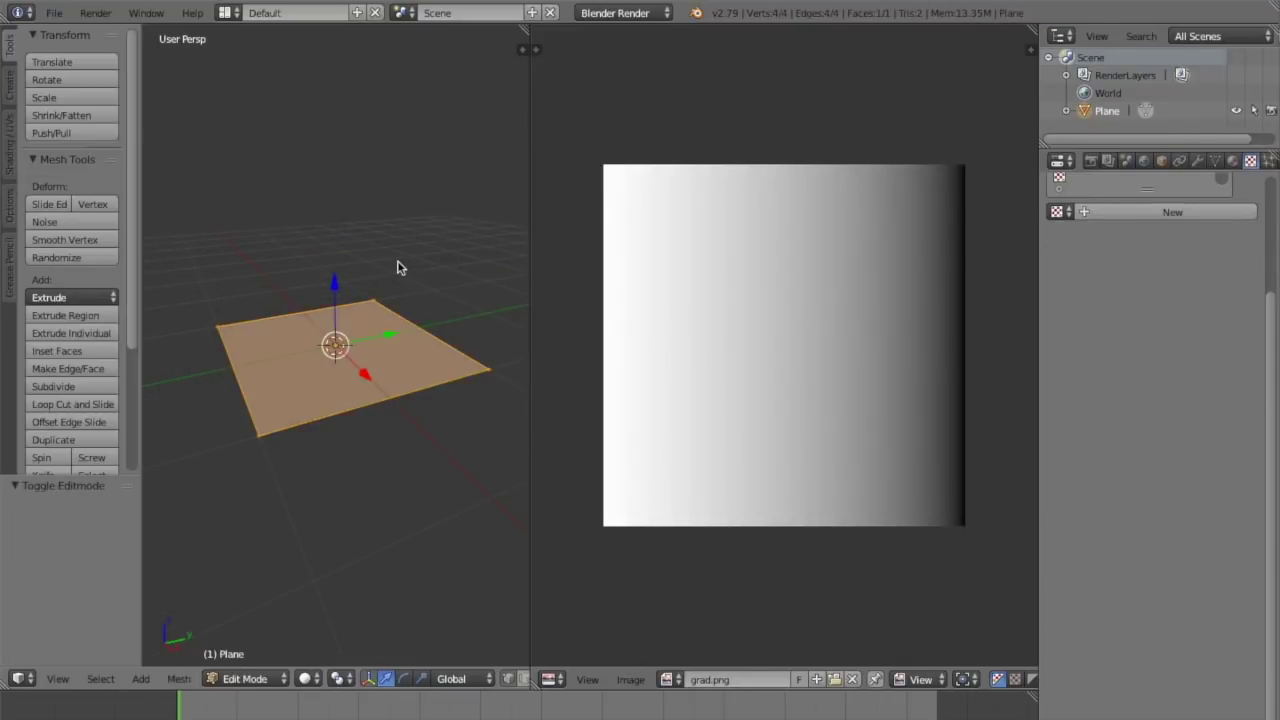
key(w)
click(394, 266)
key(w)
click(395, 271)
key(w)
click(395, 271)
key(w)
click(394, 269)
key(w)
click(397, 274)
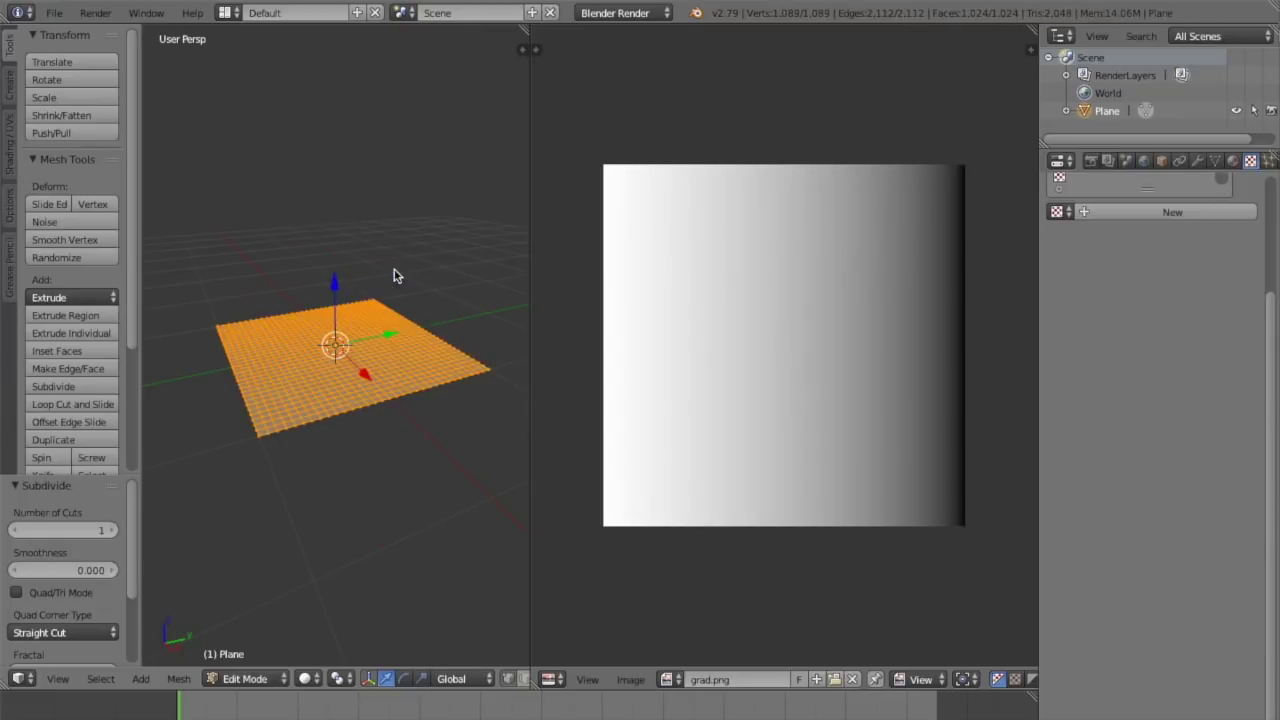
- Unwrap the subdivided plane so its UVs cover the gradient image, and return to Object Mode
key(u)
click(391, 275)
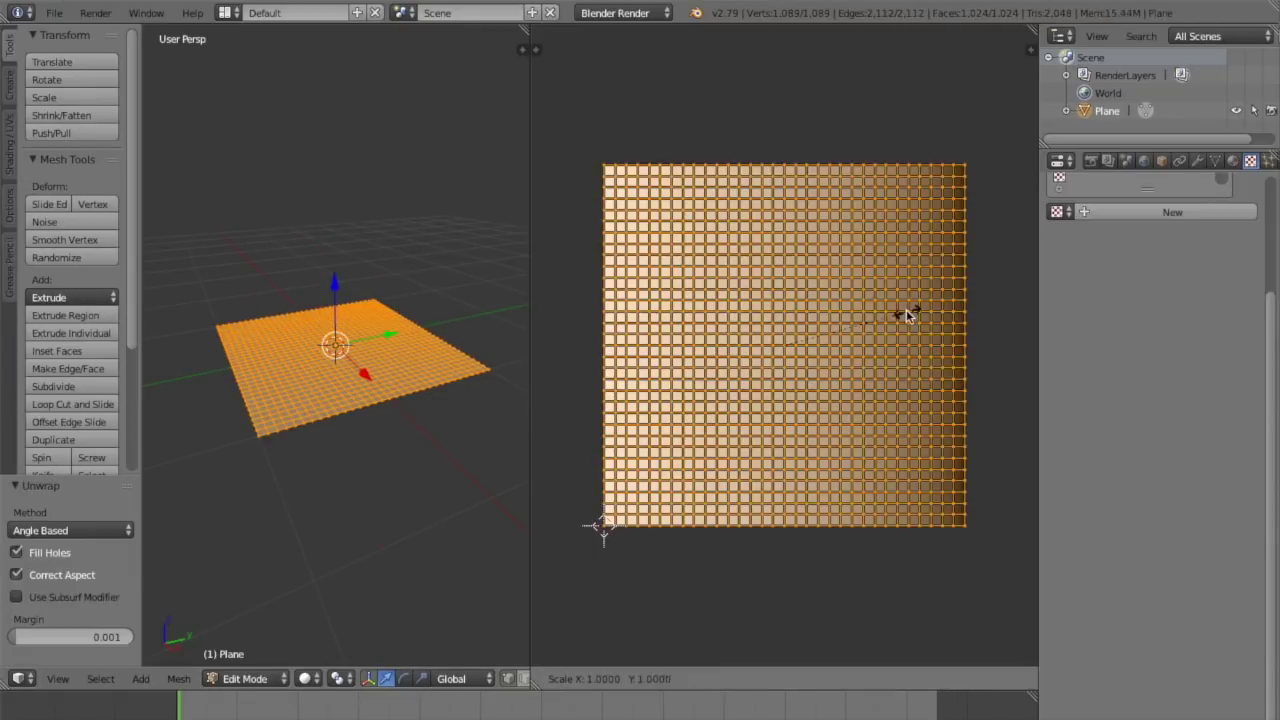
key(s)
click(903, 309)
key(Tab)
- Add a Displace modifier to the plane, give it a new texture and set its texture coordinates to UV
click(1197, 161)
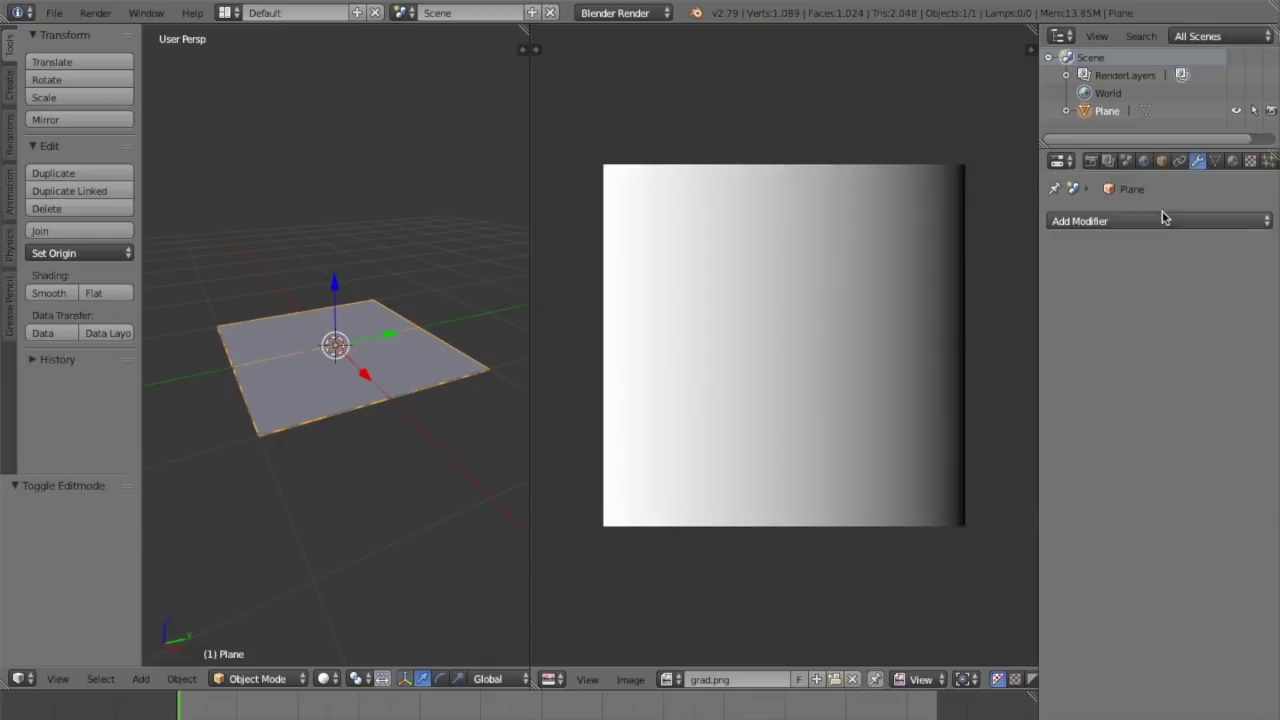
click(1160, 221)
click(1056, 340)
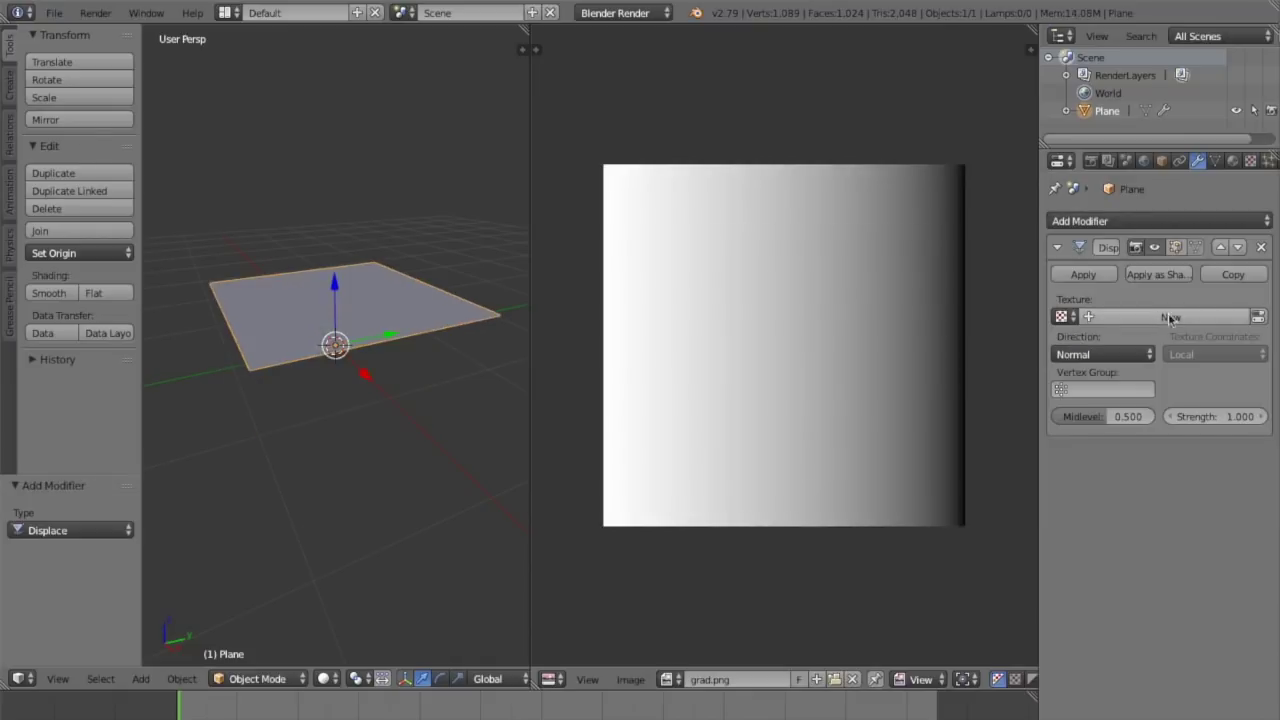
click(1250, 161)
click(1197, 161)
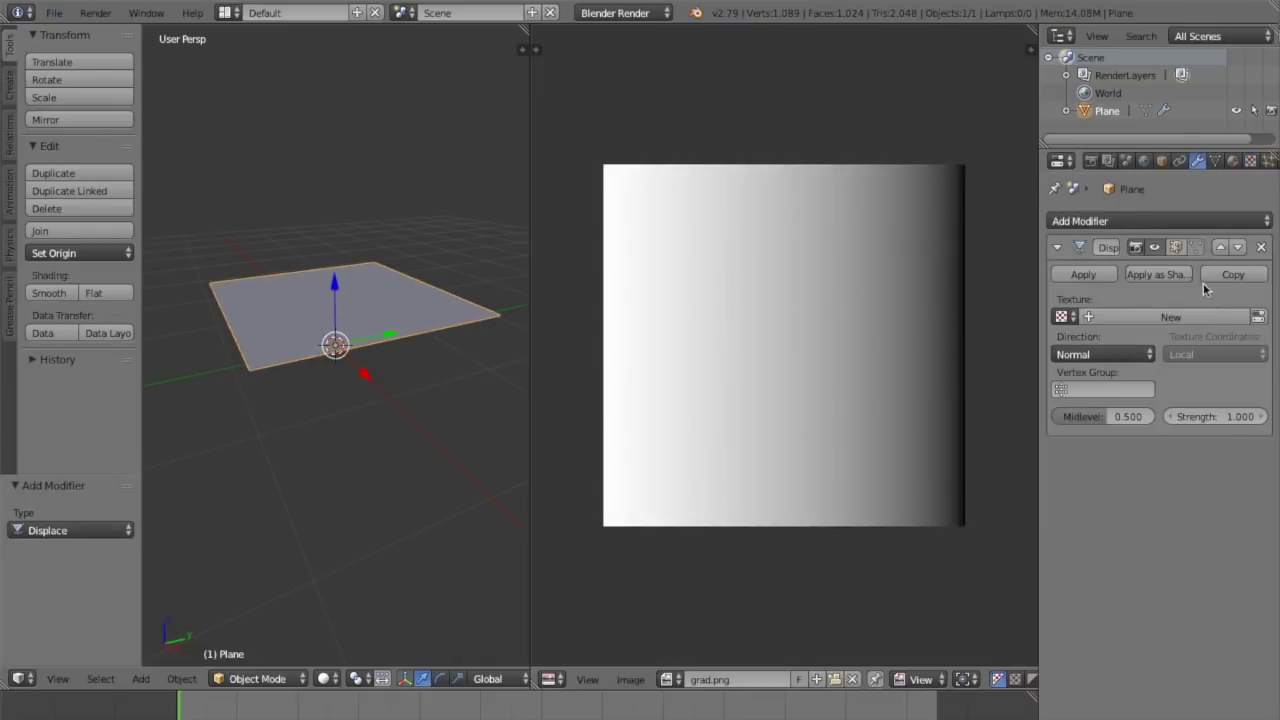
click(1205, 320)
click(1243, 353)
click(1150, 275)
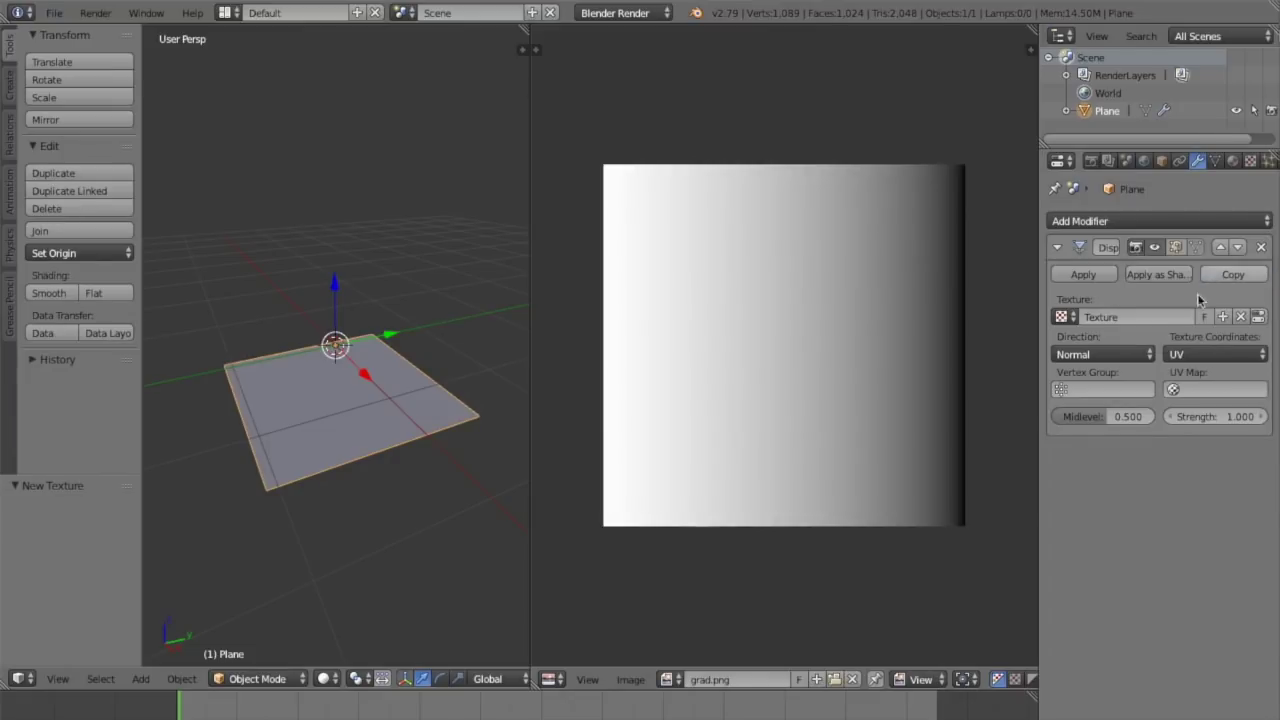
- Assign grad.png as the image of the Displace modifier's texture
click(1258, 318)
click(1062, 347)
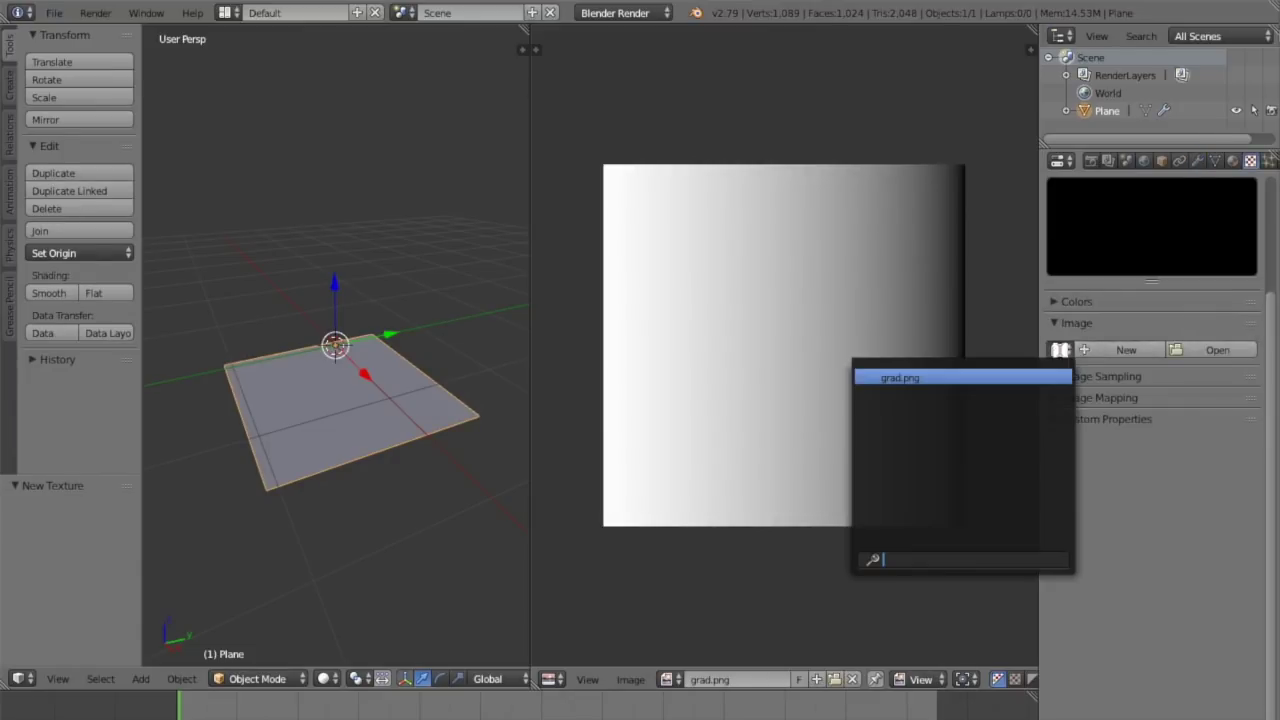
click(880, 375)
- Switch grad.png's color space to sRGB for comparison, and set it back to Linear
middle_drag(525, 426, 352, 292)
click(1195, 439)
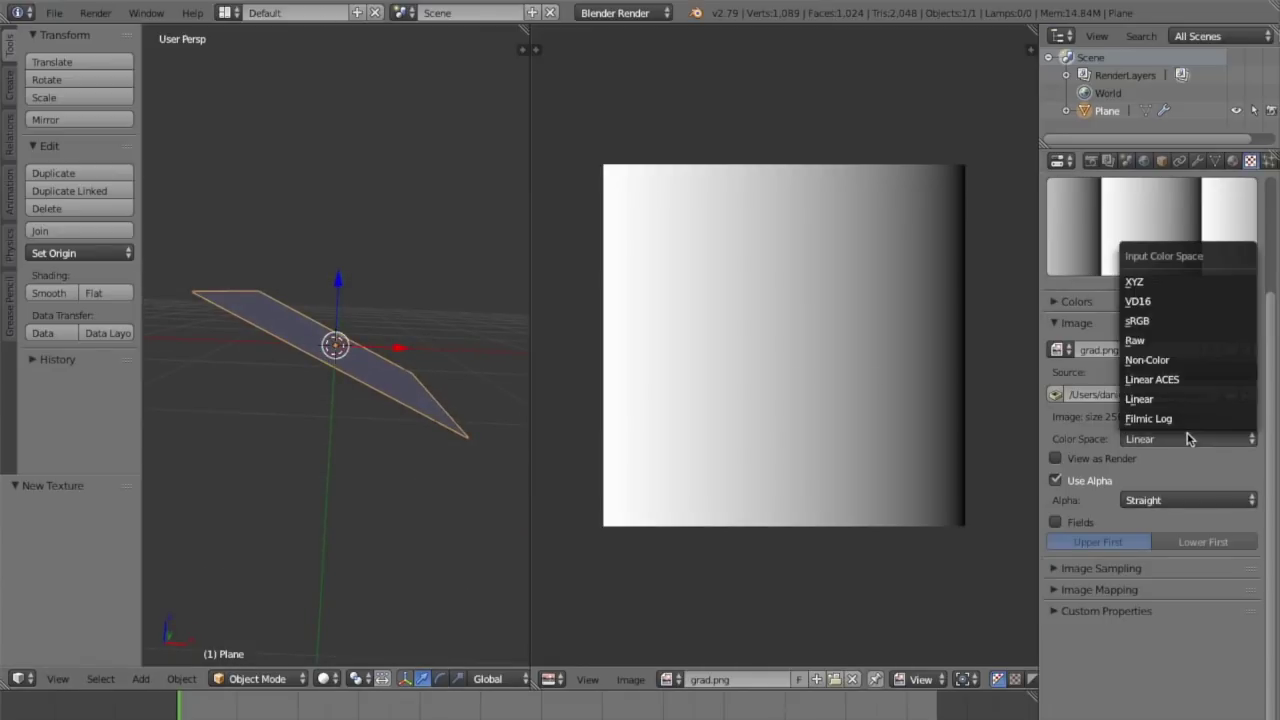
click(1150, 320)
click(1174, 431)
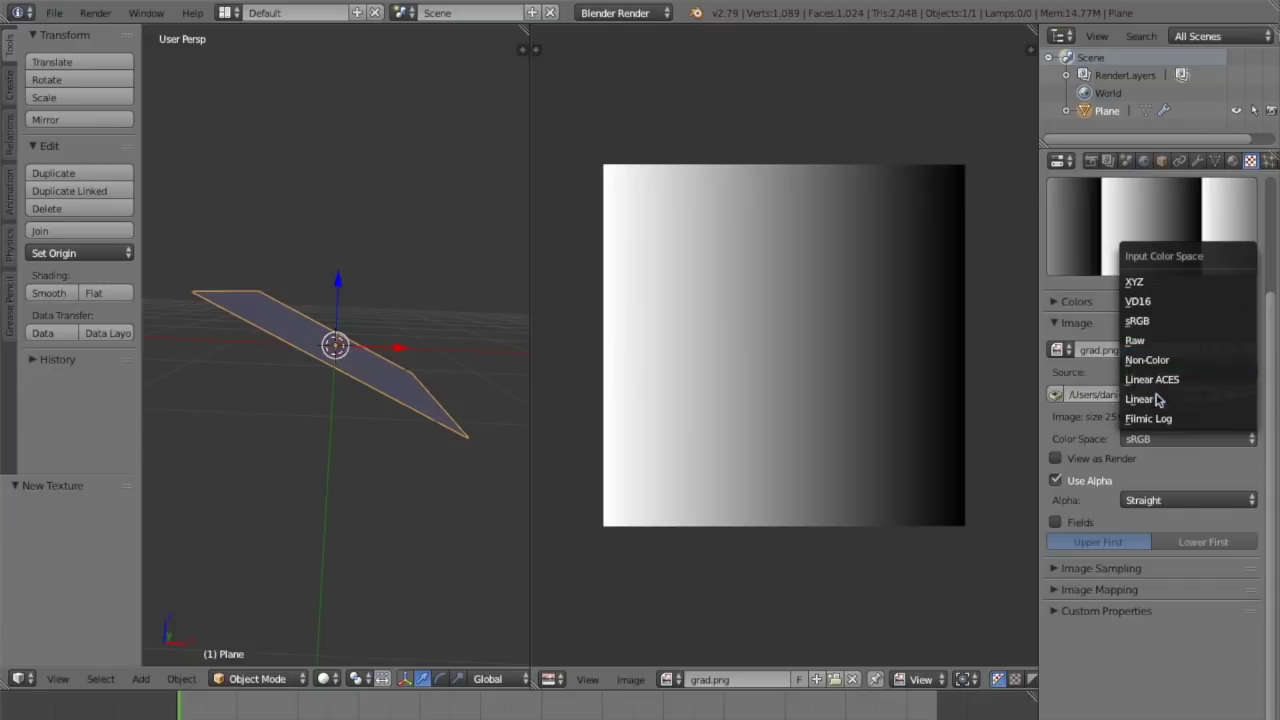
click(1140, 398)
- Examine the displaced plane's slope from several angles alongside the Linear gradient image
middle_drag(240, 466, 328, 462)
scroll(336, 405, up, 4)
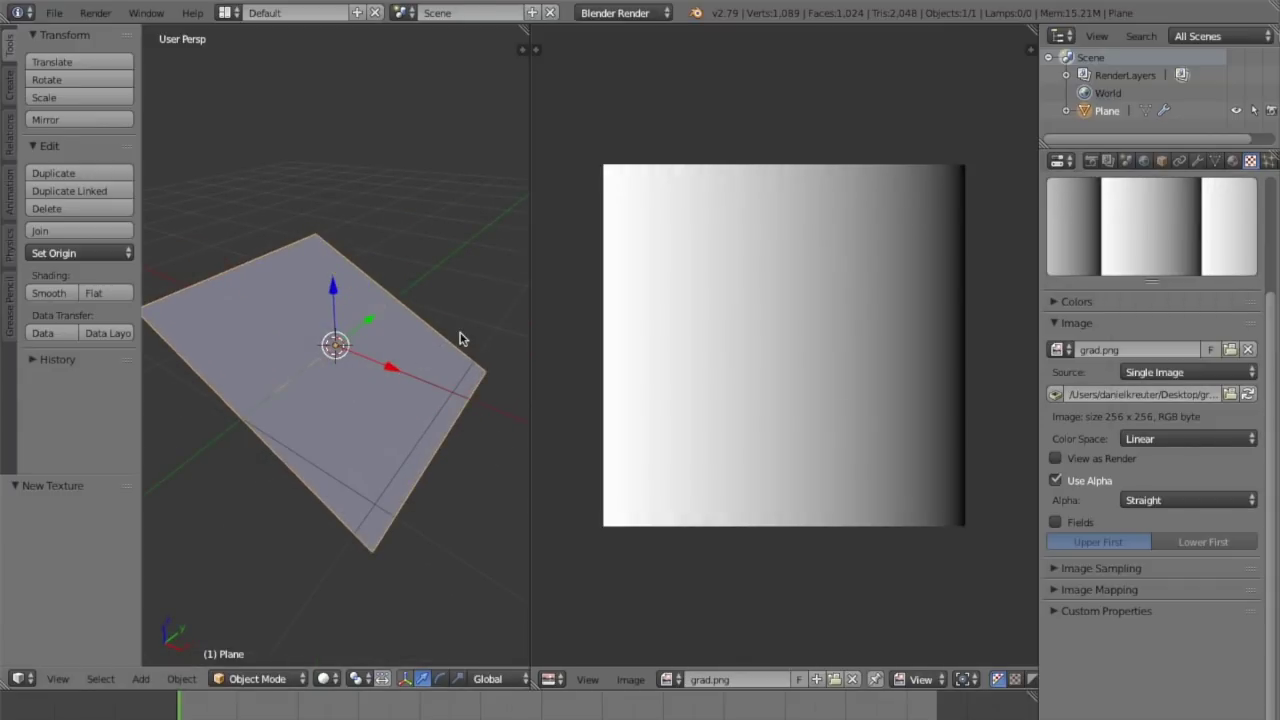
middle_drag(443, 366, 341, 297)
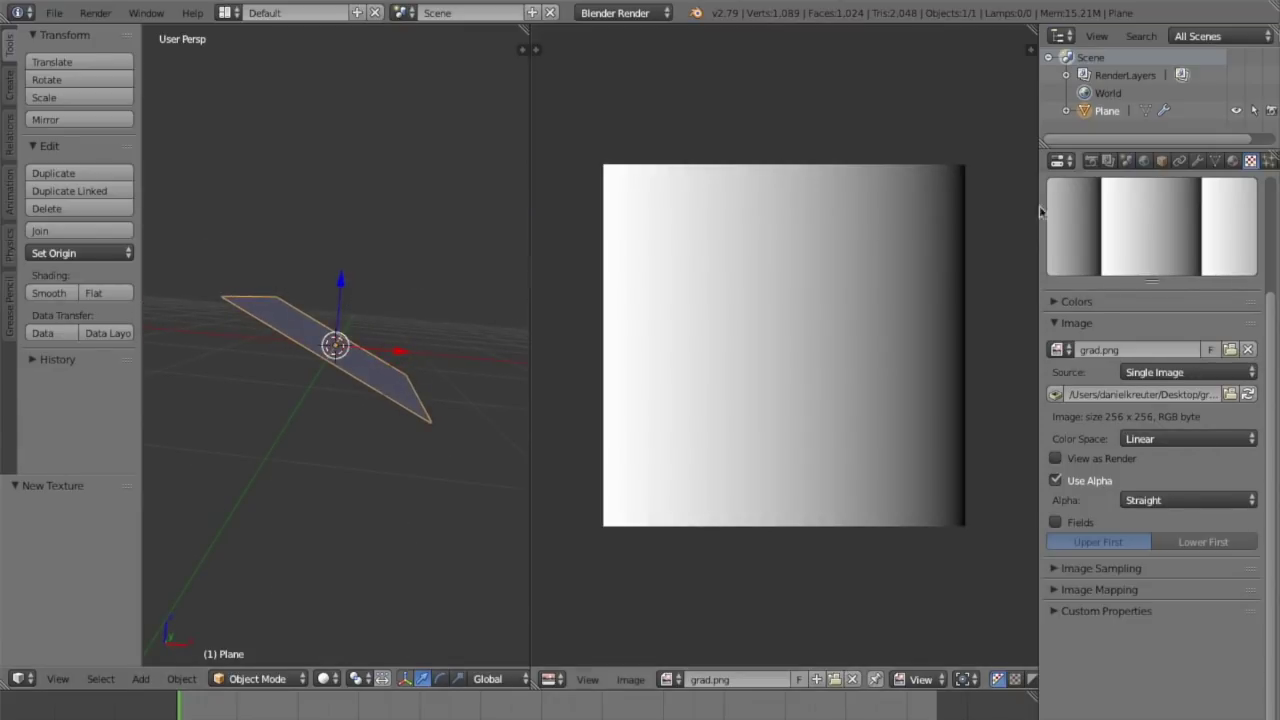
click(1145, 441)
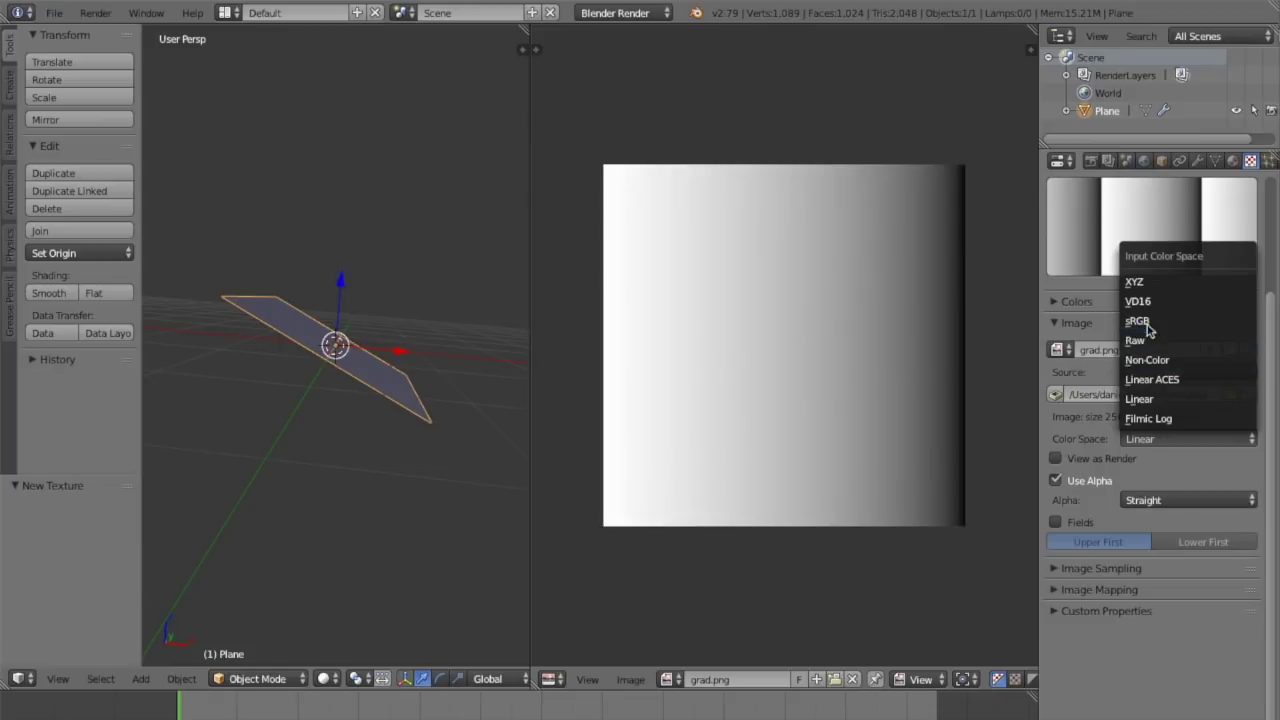
click(1199, 163)
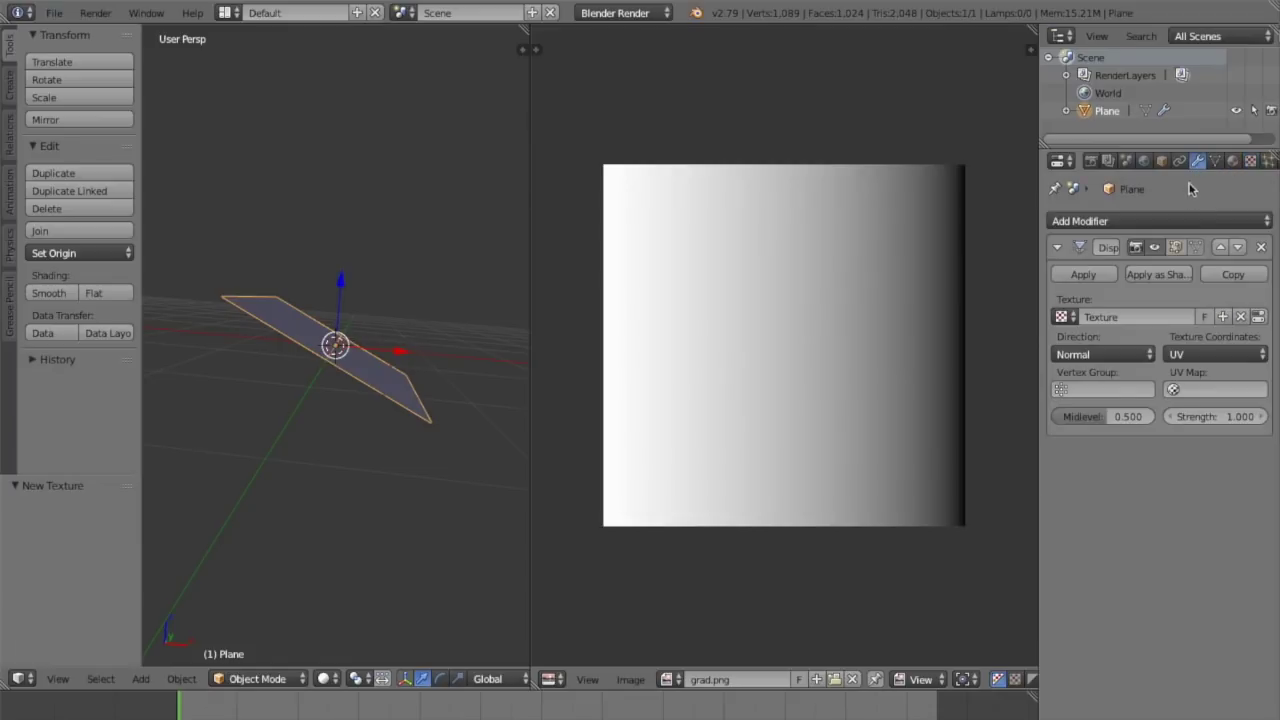
middle_drag(400, 365, 313, 392)
scroll(749, 335, up, 1)
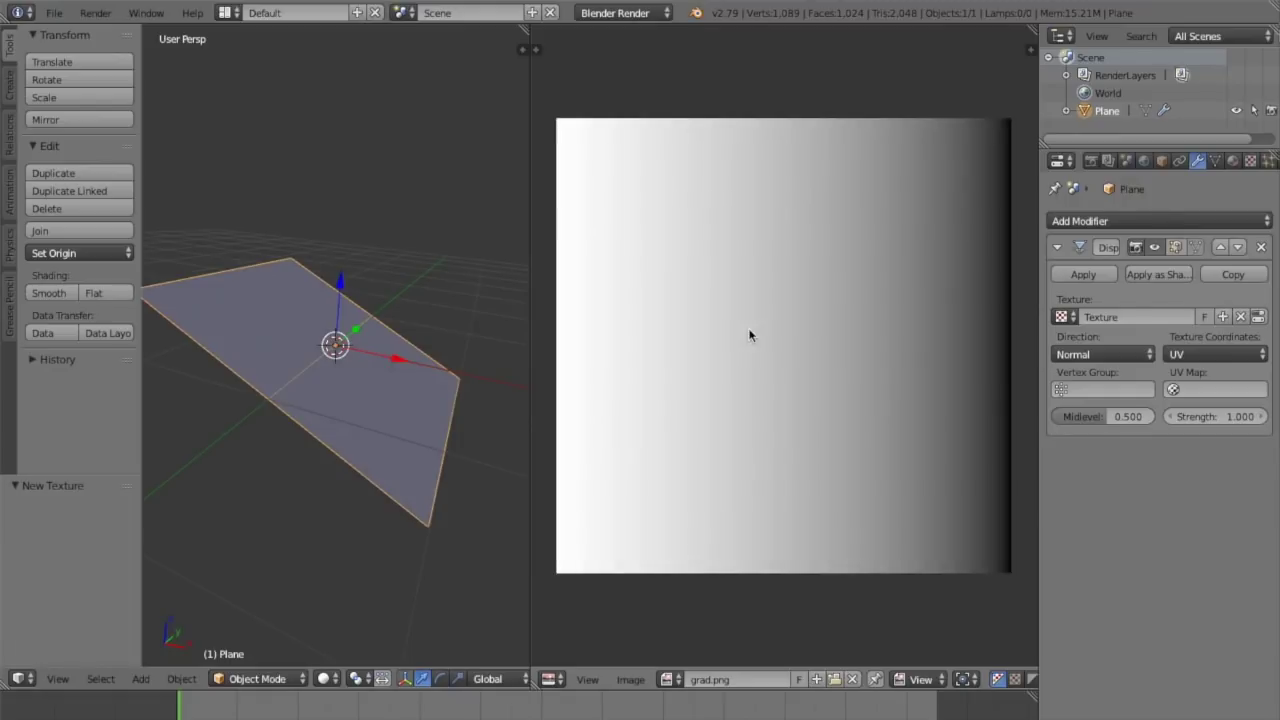
scroll(749, 335, down, 2)
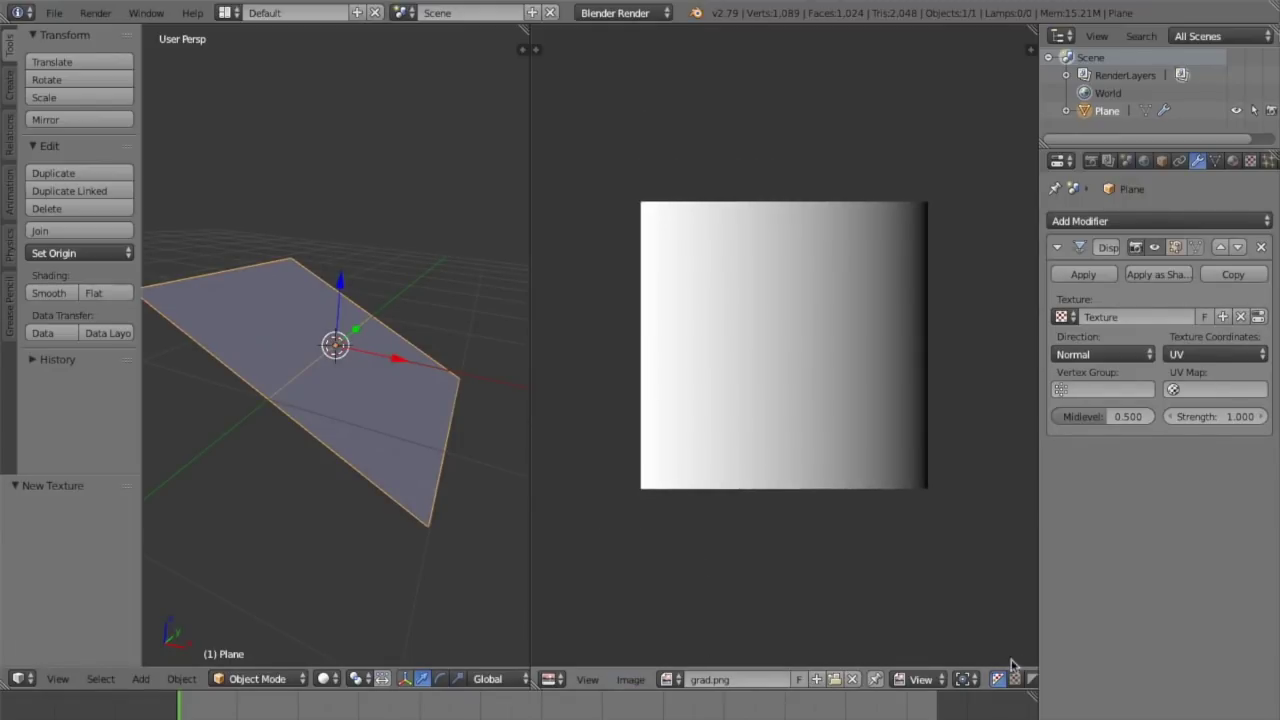
- Put the image editor in Paint mode, choose the Fill brush and enable Use Gradient
click(915, 679)
click(930, 636)
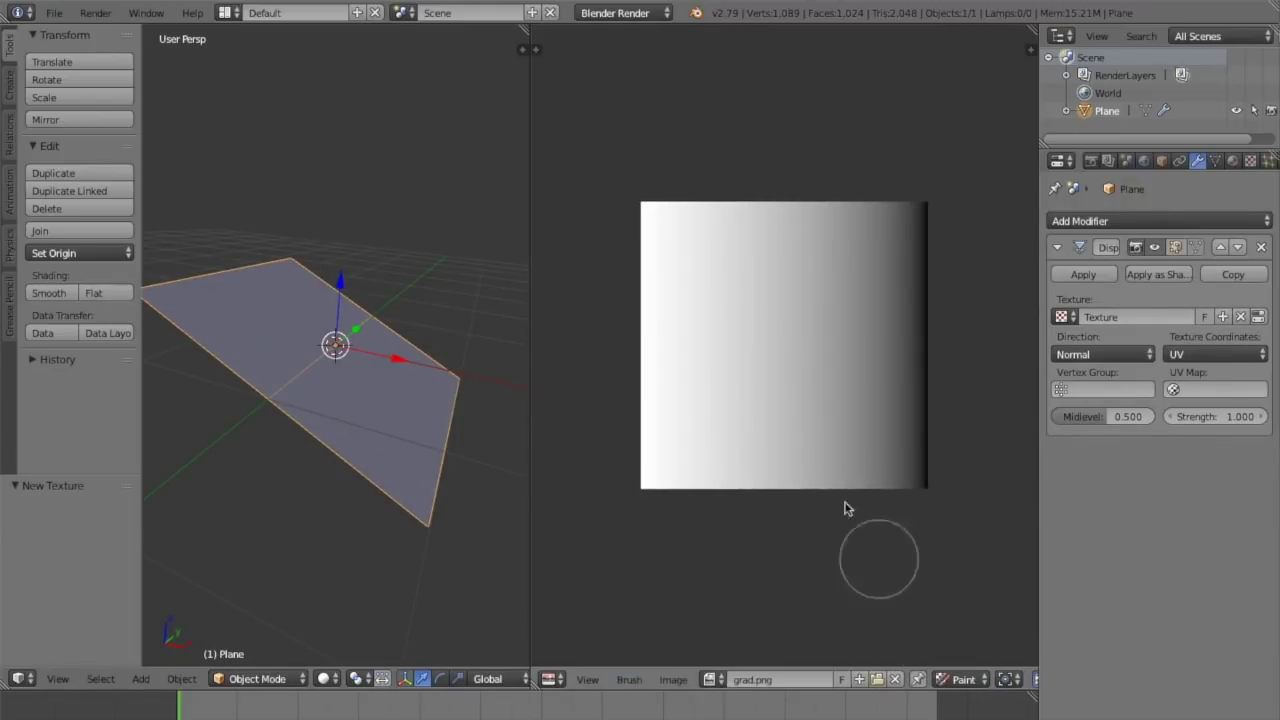
key(t)
click(627, 151)
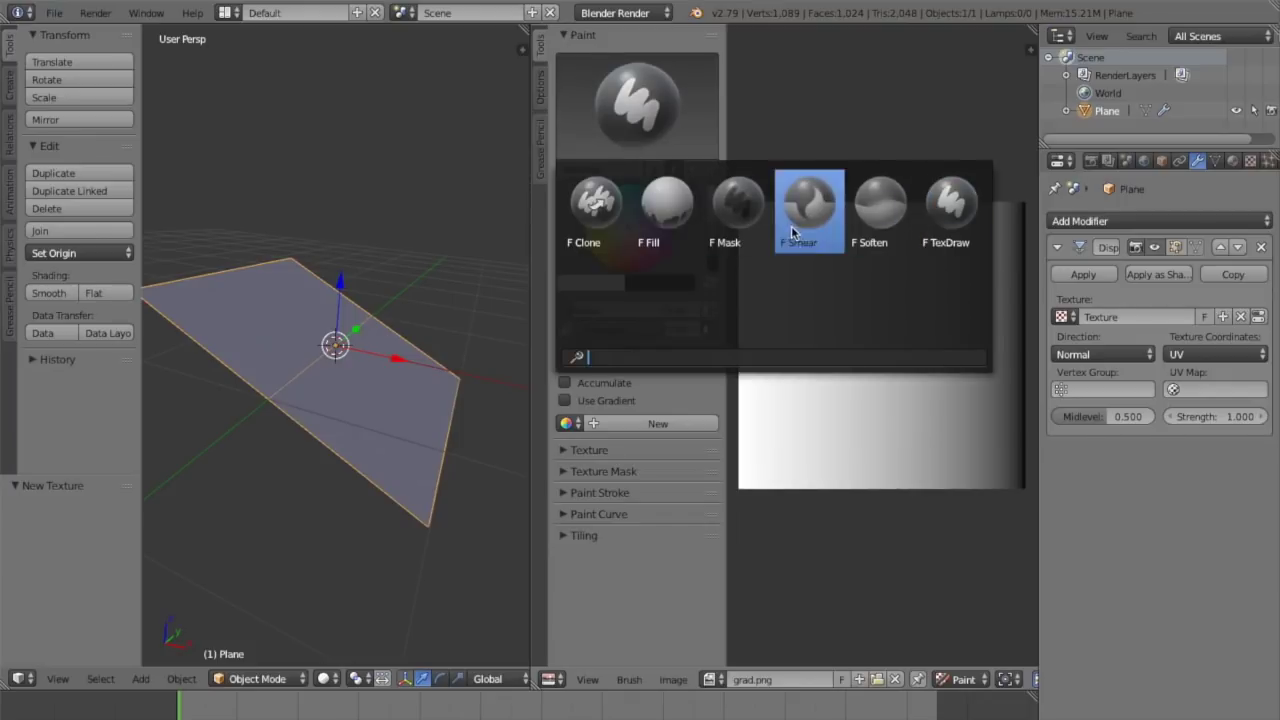
click(667, 205)
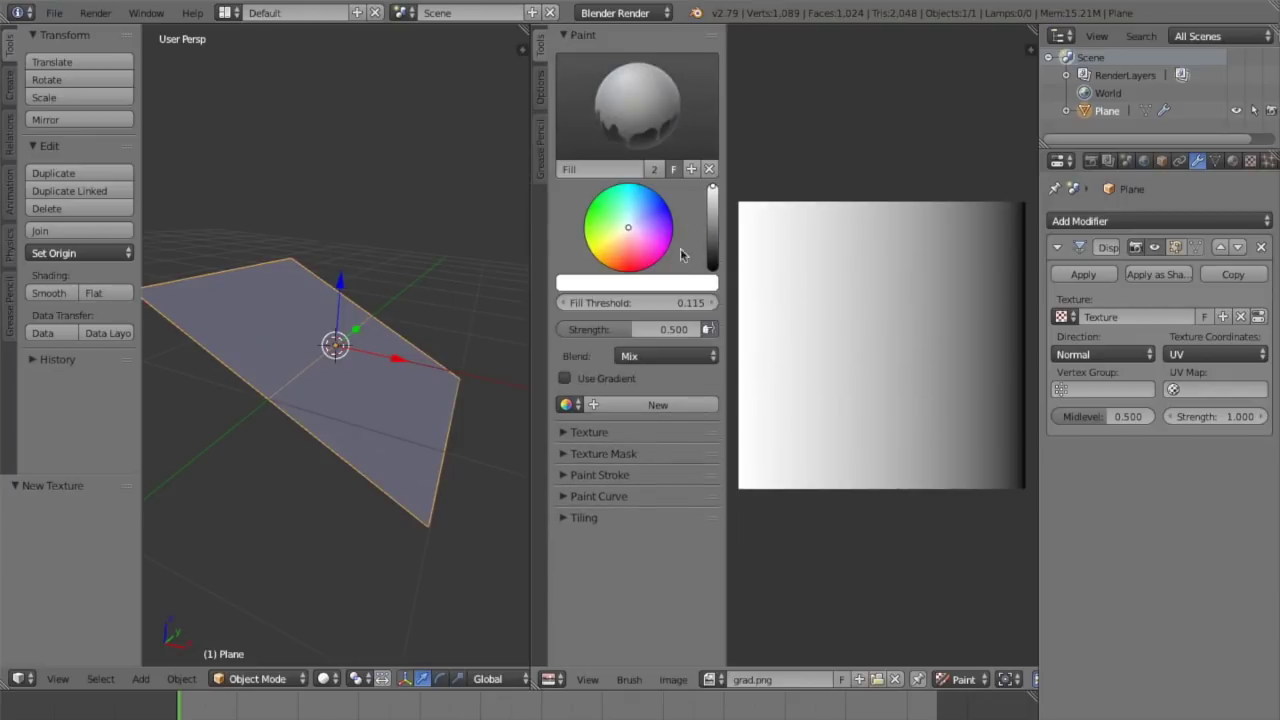
click(619, 381)
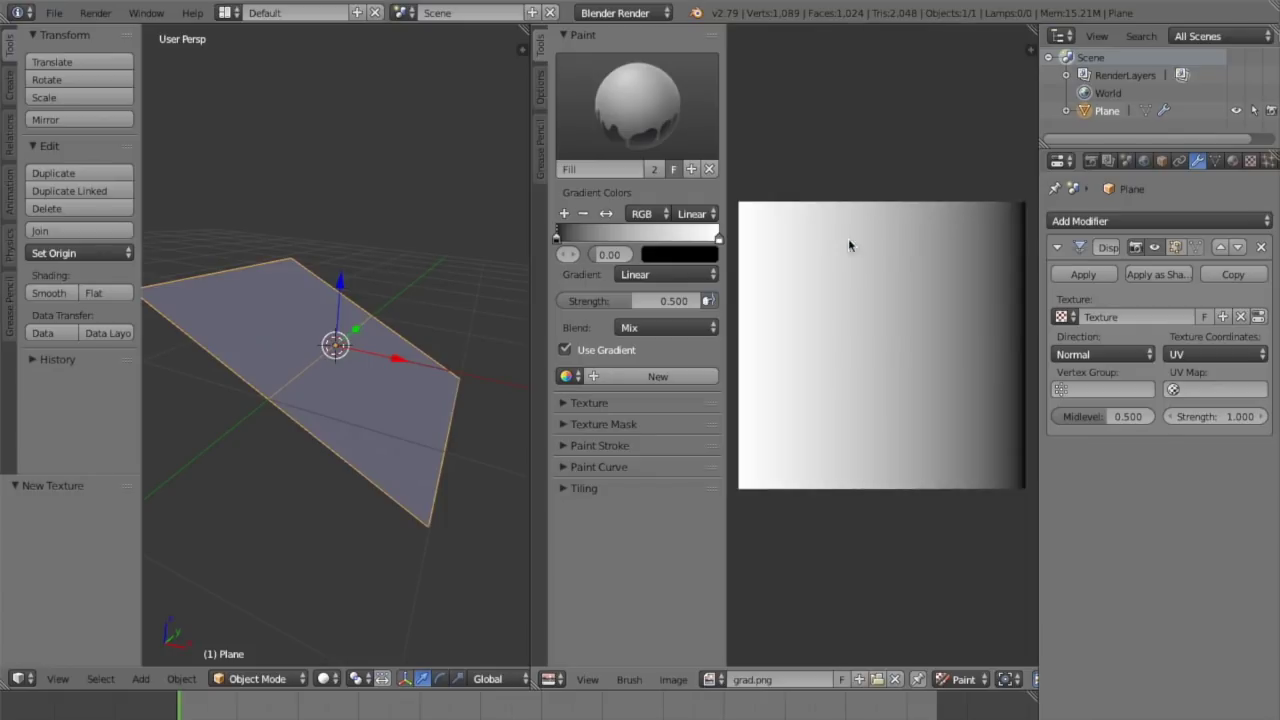
- Paint the linear gradient across grad.png from its right edge to its left edge, and refresh the plane's displacement
drag(1023, 341, 740, 342)
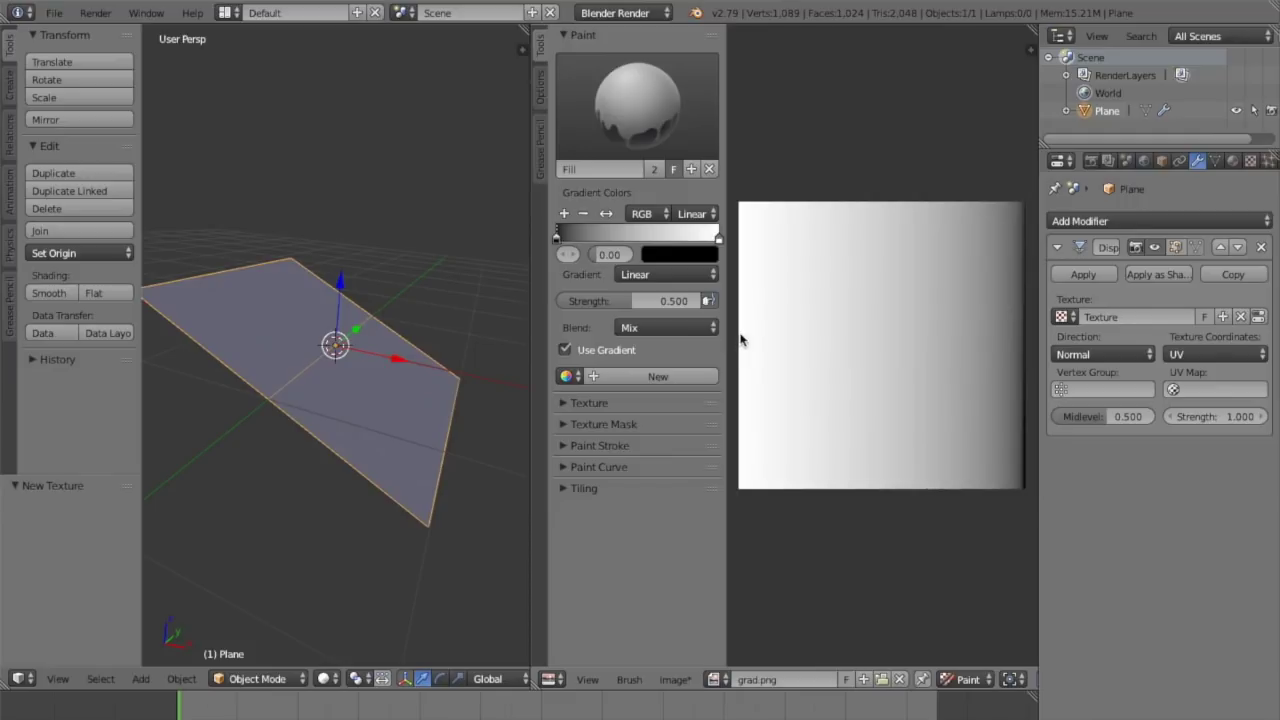
key(Tab)
key(Tab)
- Inspect the displaced plane's curvature from the side and from above after painting the gradient
middle_drag(367, 521, 297, 391)
scroll(888, 366, down, 1)
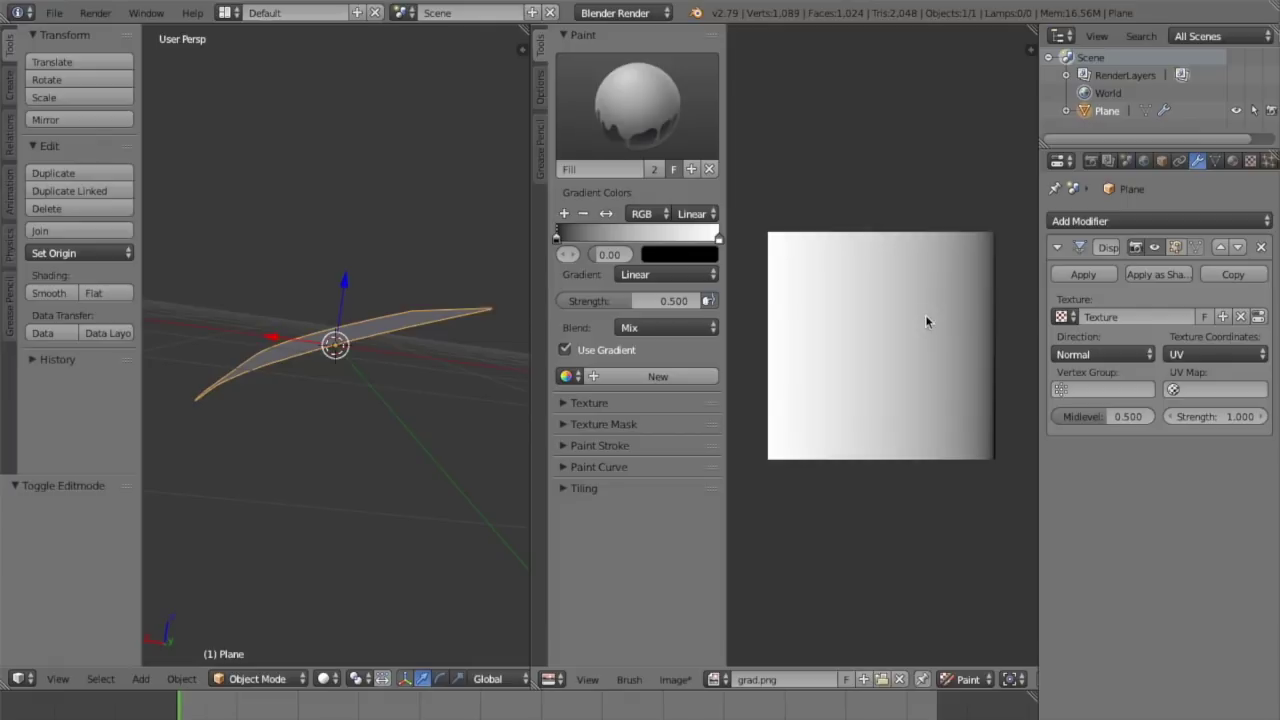
middle_drag(483, 346, 329, 464)
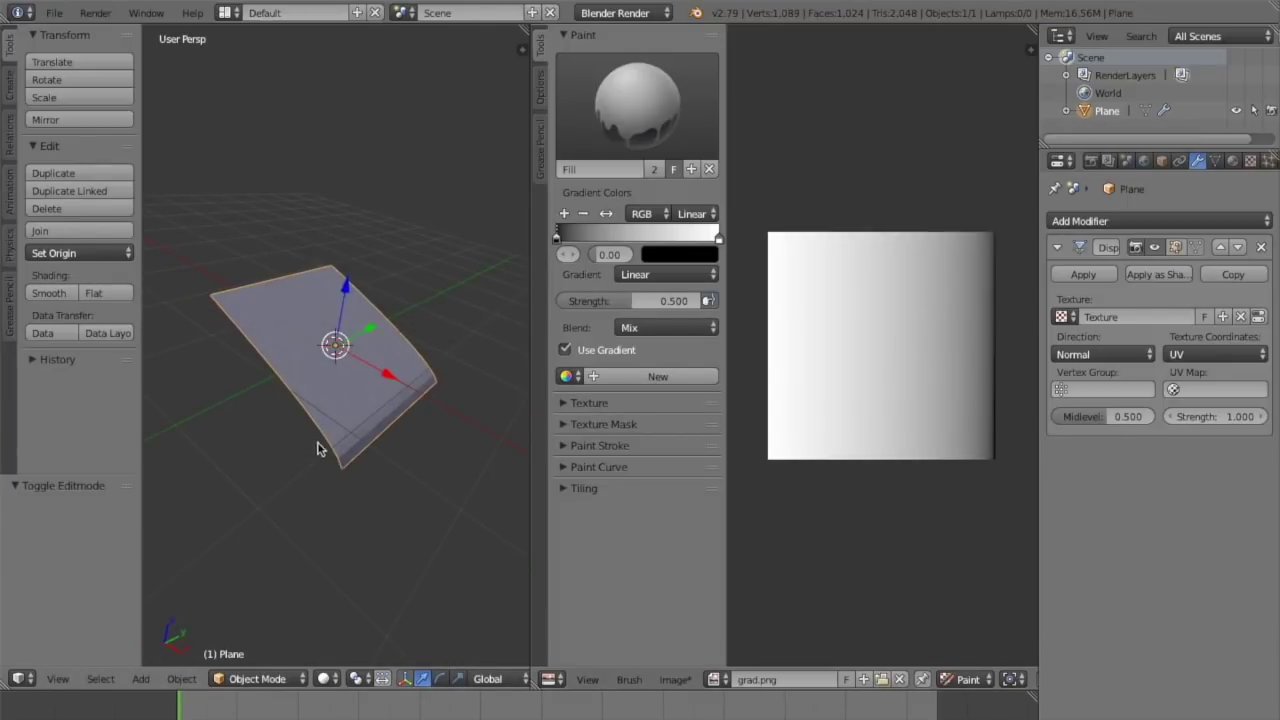
middle_drag(374, 497, 324, 408)
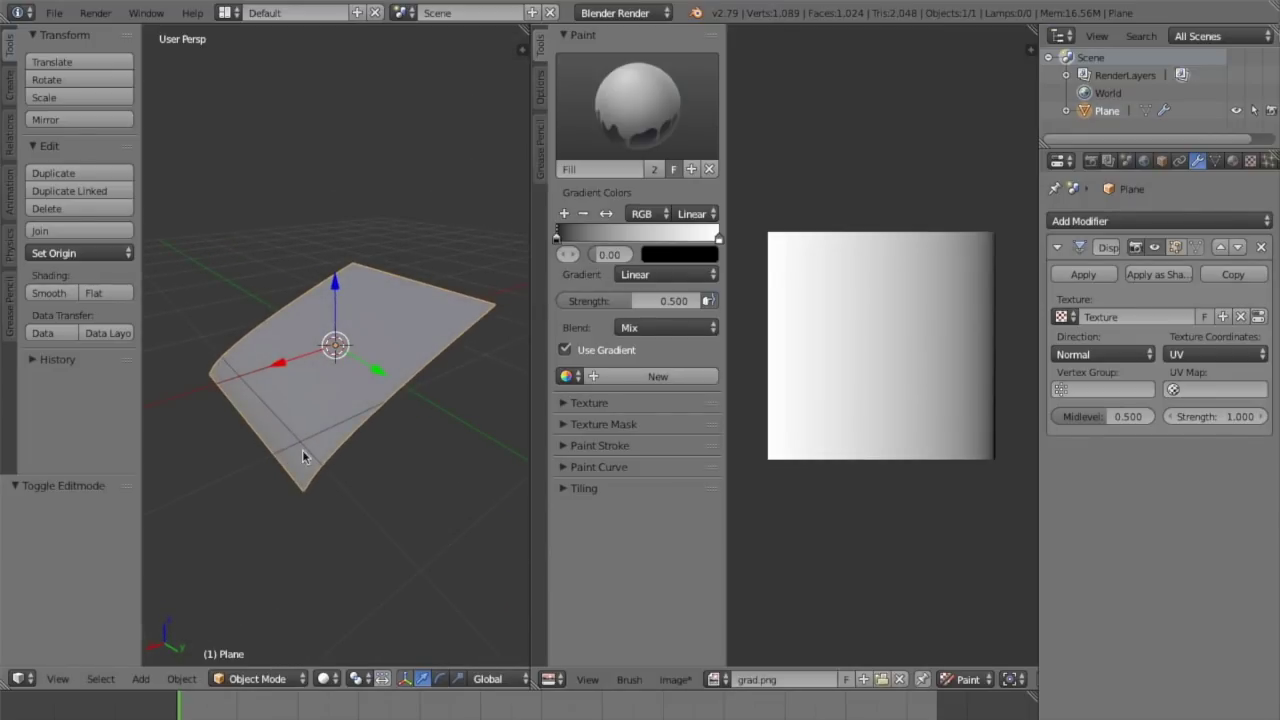
middle_drag(293, 424, 302, 502)
middle_drag(363, 398, 358, 304)
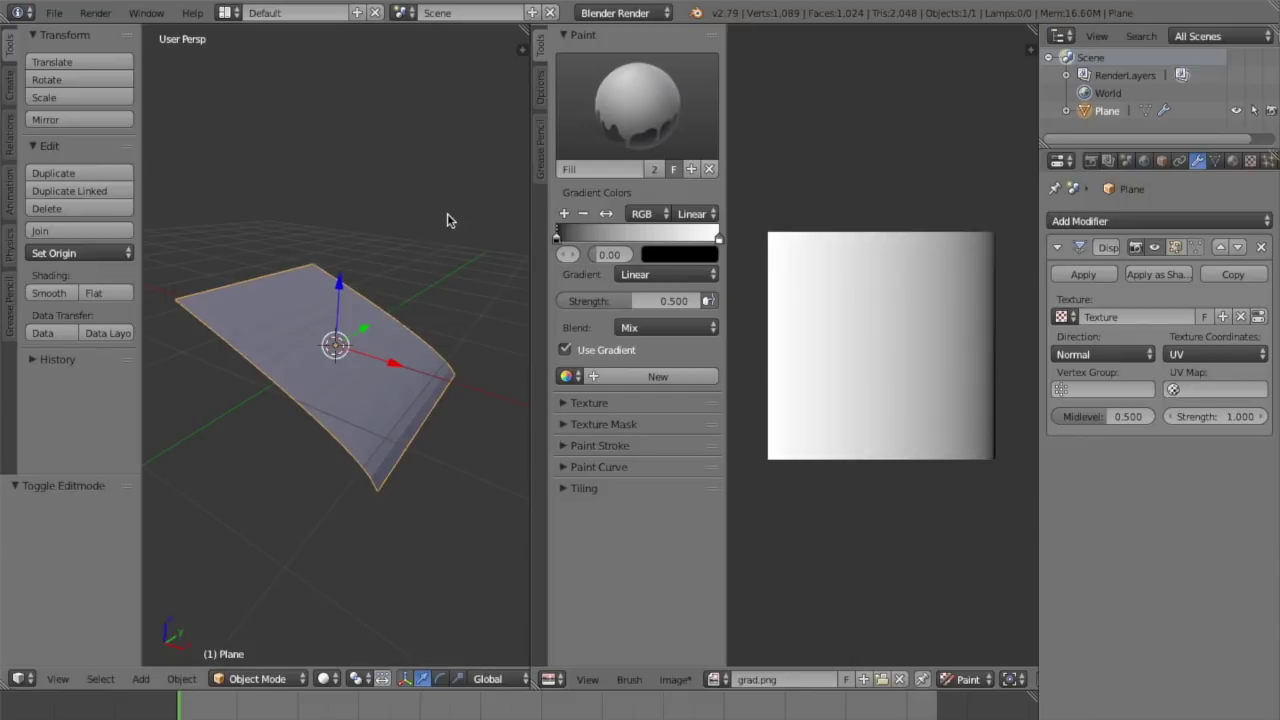
scroll(447, 213, up, 5)
middle_drag(447, 215, 437, 409)
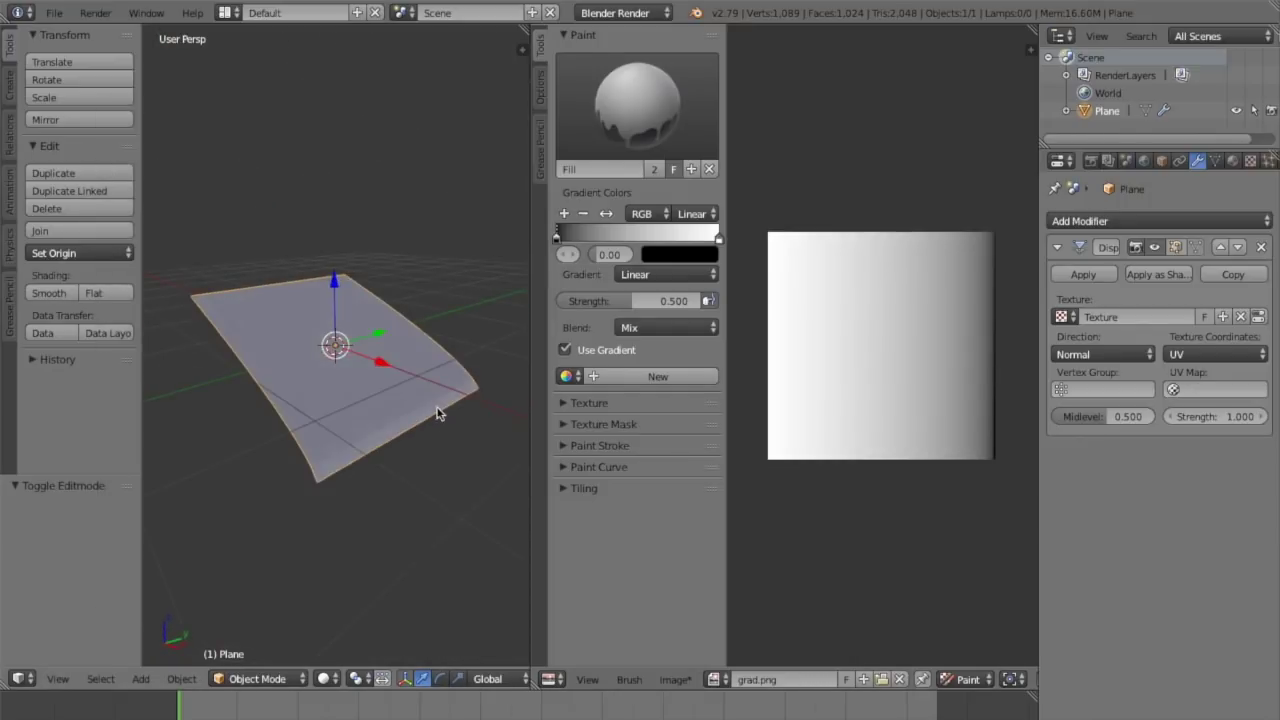
- Show the World properties
click(1145, 162)
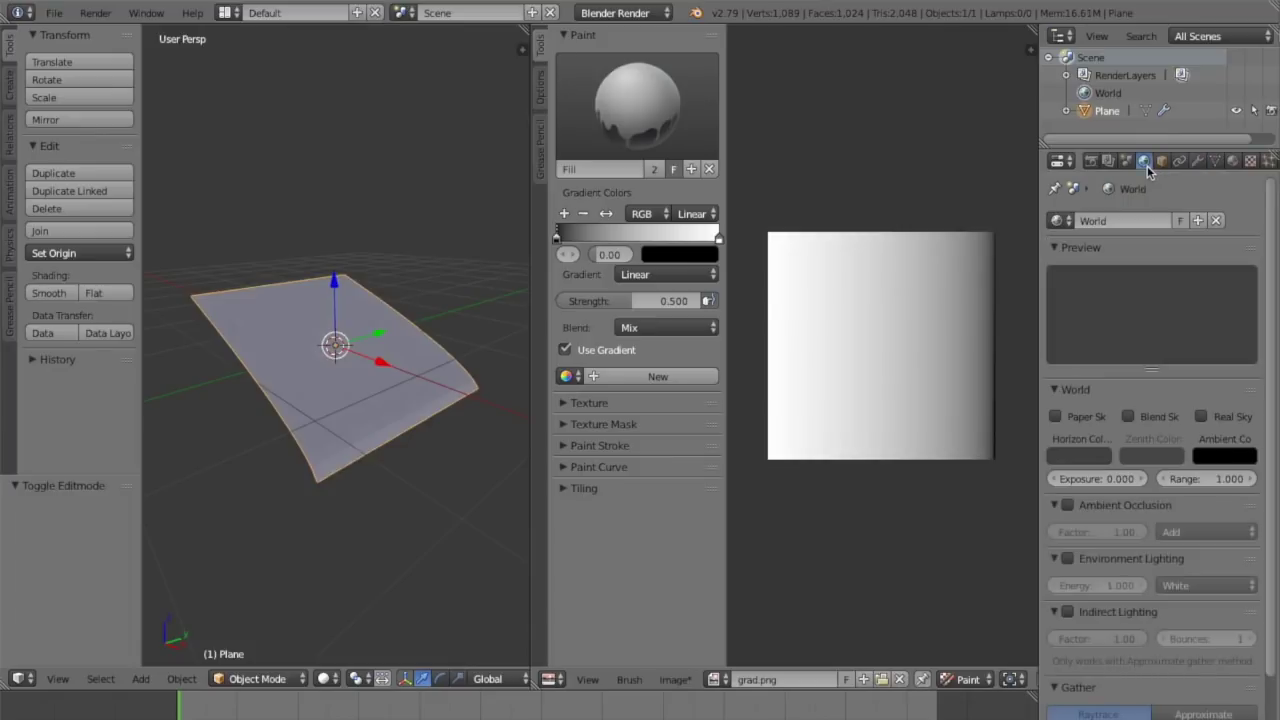